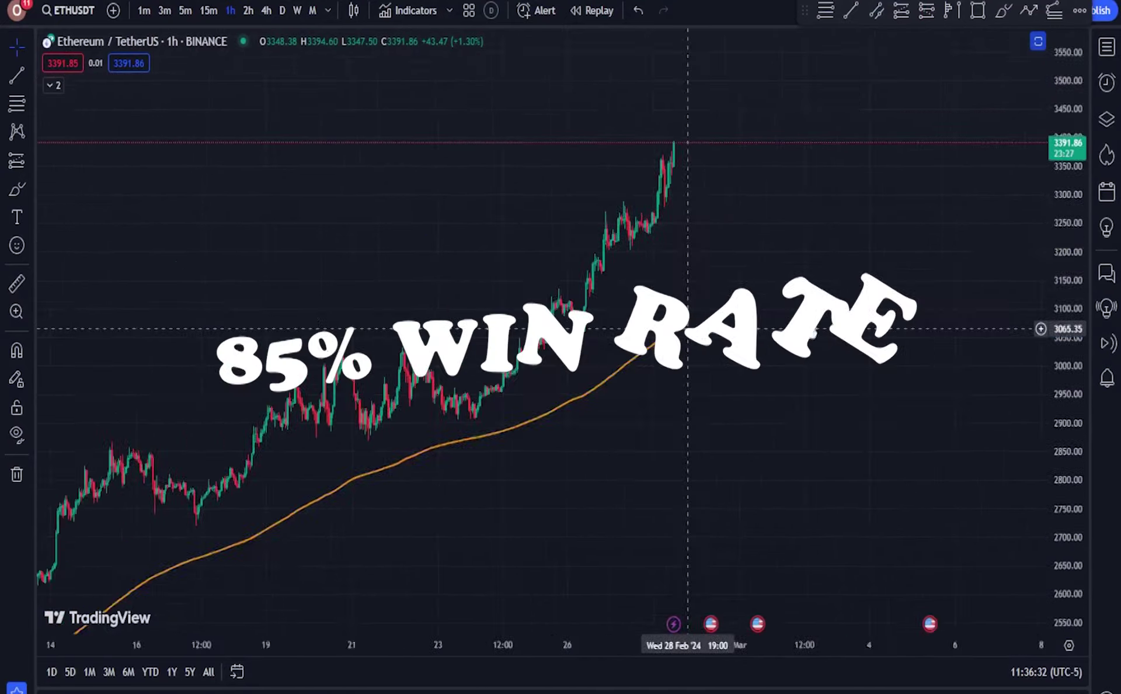
pyautogui.scroll(4, 656, 360)
pyautogui.moveTo(517, 355); pyautogui.dragTo(668, 292)
pyautogui.scroll(-2, 668, 292)
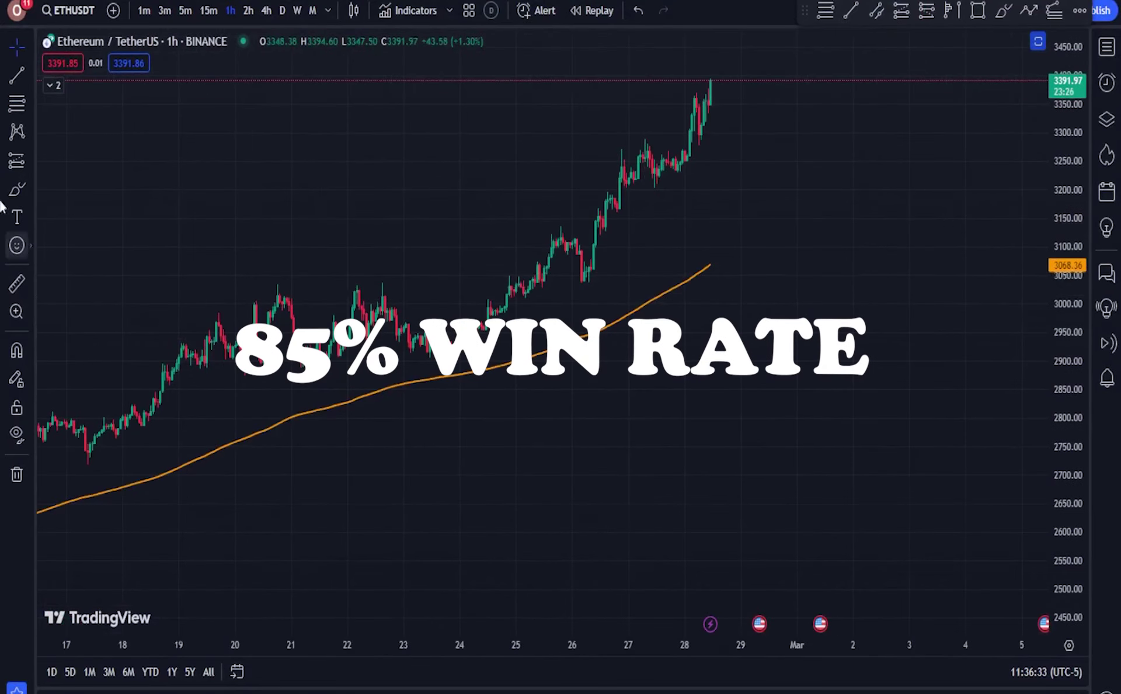
pyautogui.click(32, 192)
pyautogui.click(76, 413)
pyautogui.scroll(-5, 461, 392)
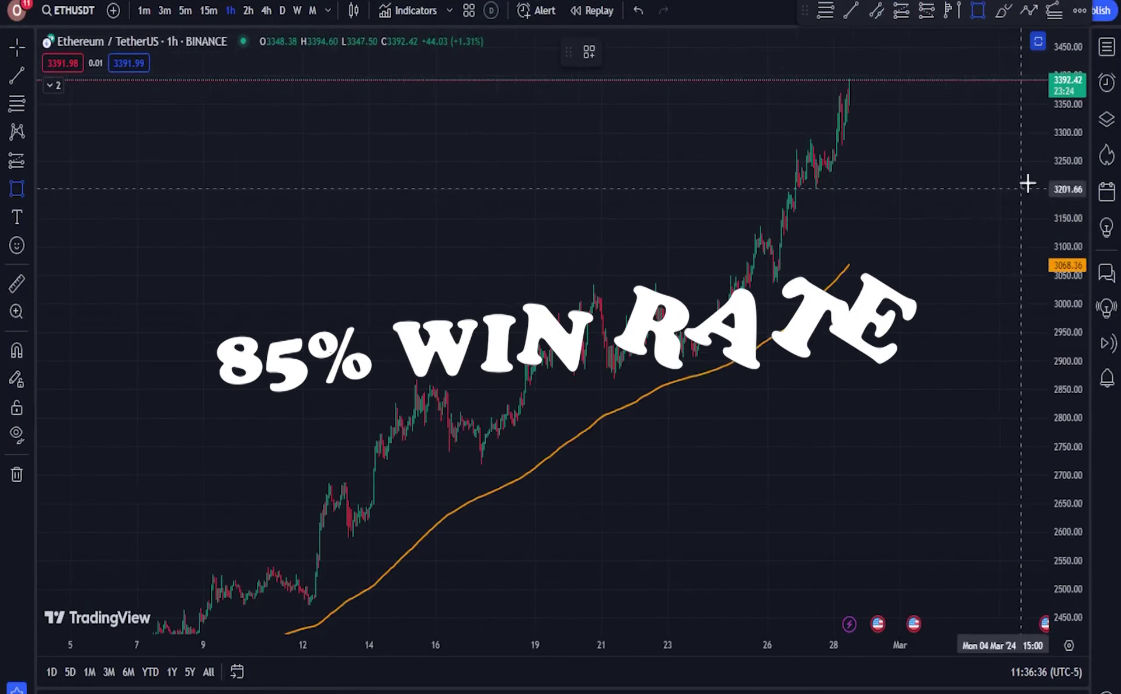
pyautogui.scroll(-3, 643, 398)
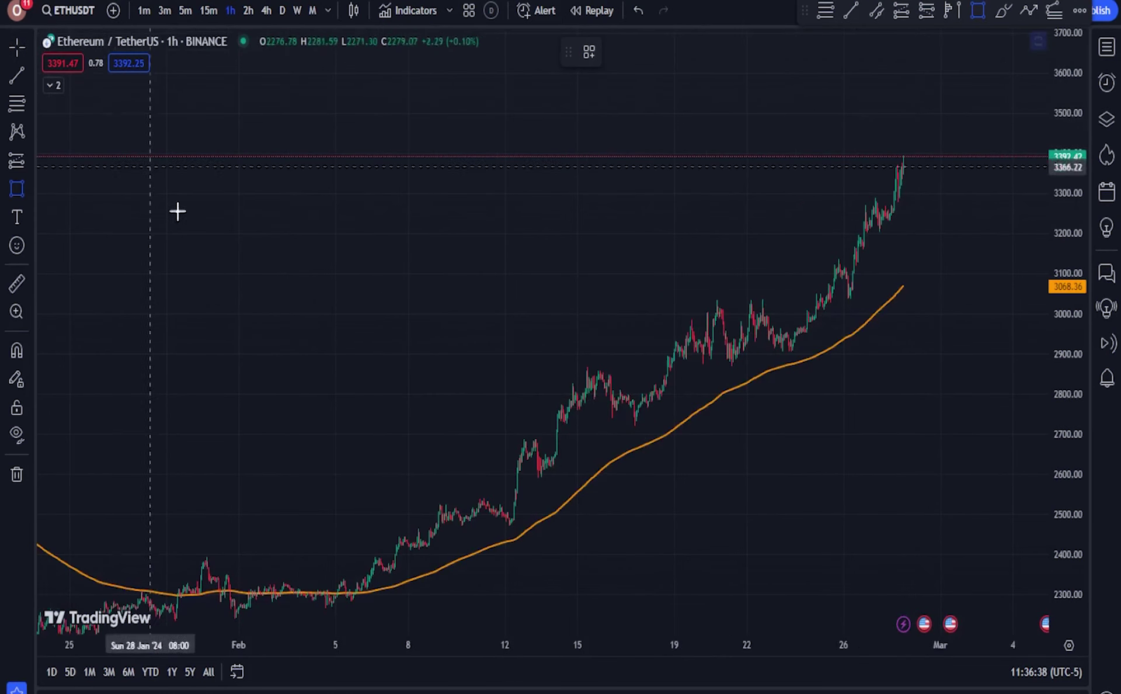
pyautogui.click(222, 291)
pyautogui.scroll(-3, 315, 102)
pyautogui.click(390, 176)
pyautogui.press('Delete')
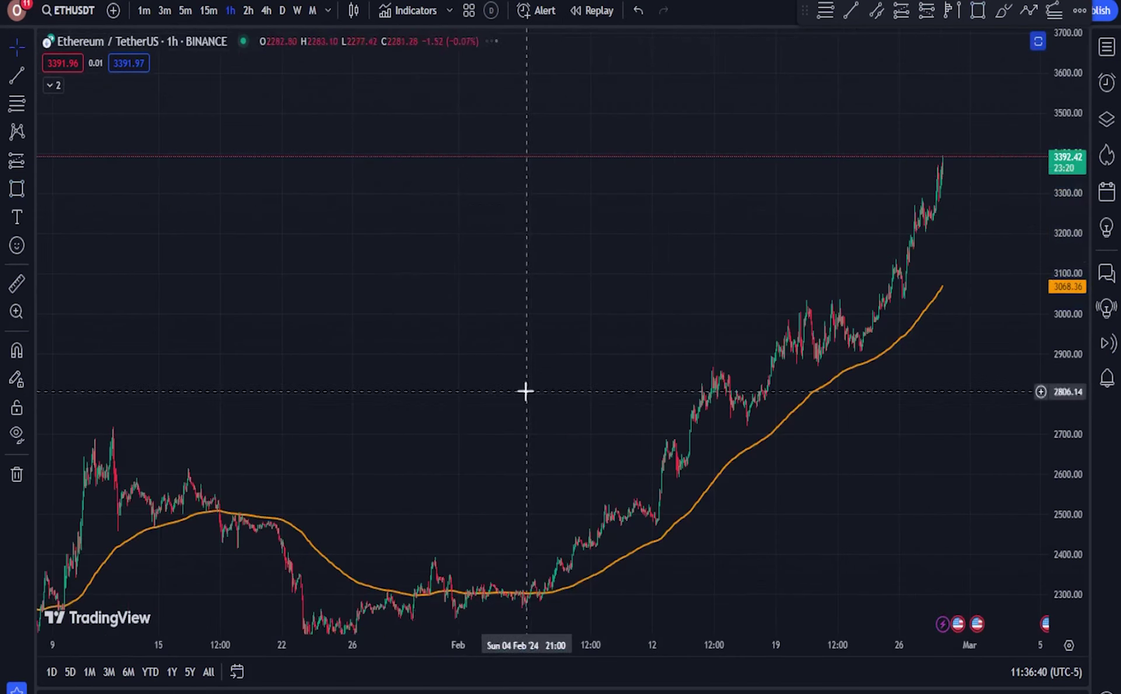
# Draw a rectangle zone over the January lows, from about 2150 to 2210, extending into late February
pyautogui.moveTo(526, 391); pyautogui.dragTo(515, 213)
pyautogui.scroll(-3, 531, 228)
pyautogui.moveTo(461, 313); pyautogui.dragTo(421, 260)
pyautogui.click(17, 189)
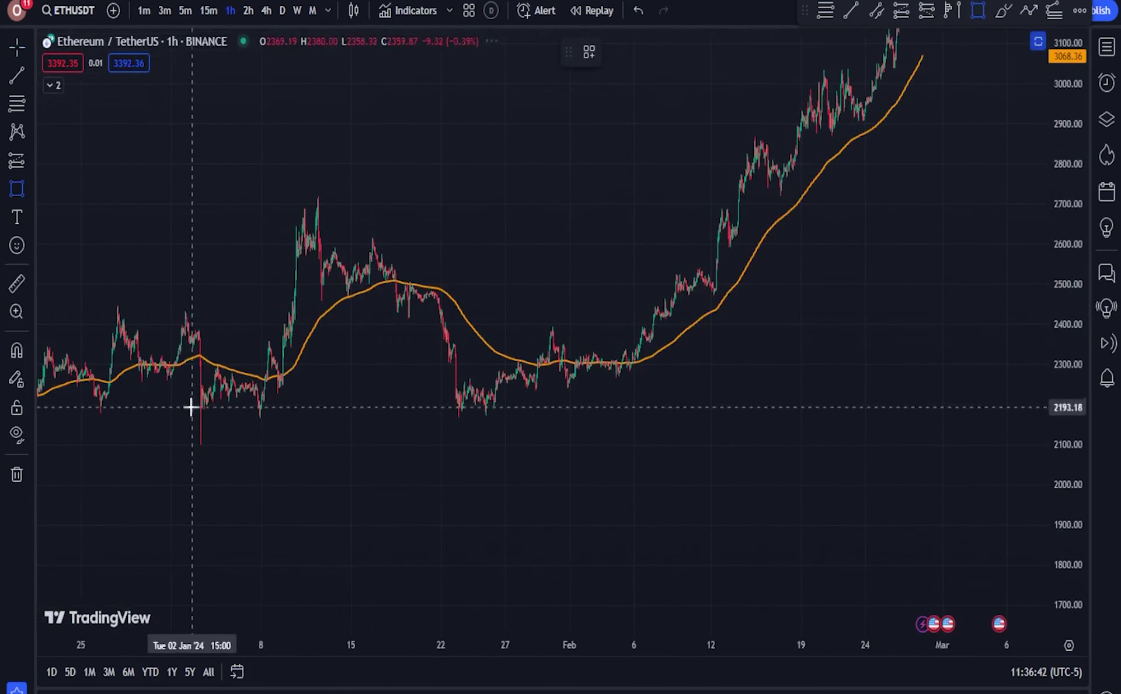
pyautogui.moveTo(191, 407); pyautogui.dragTo(794, 401)
# Draw a second, thinner rectangle zone above the first one, from about 2250 to 2285, starting near 9 January
pyautogui.scroll(1, 846, 287)
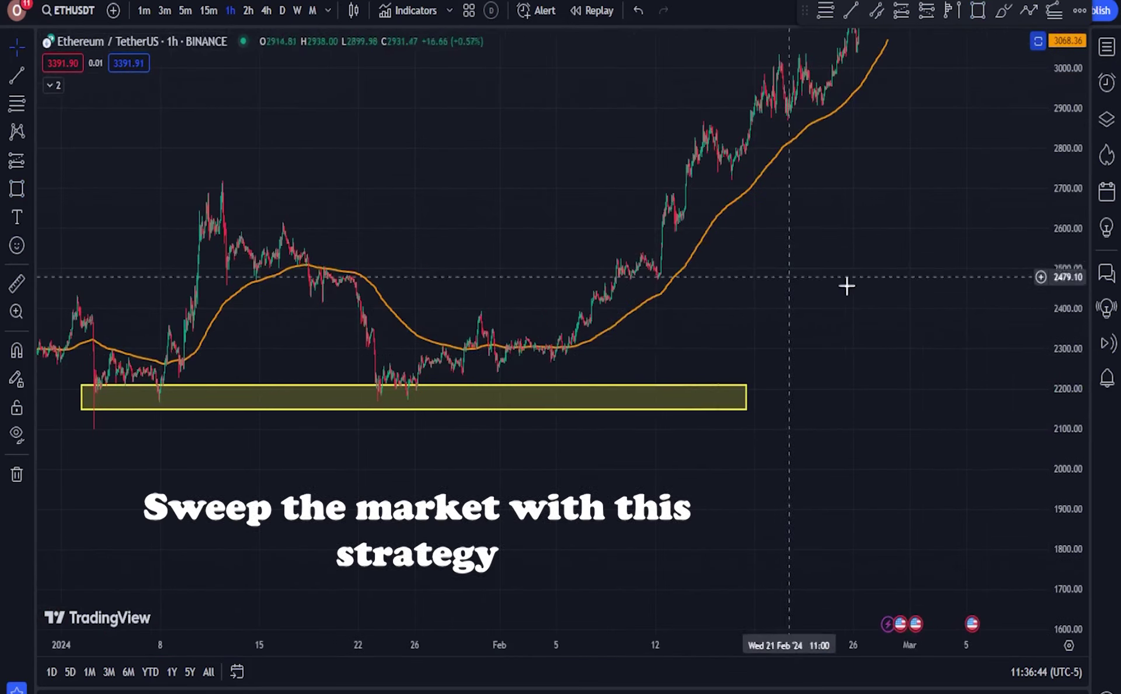
pyautogui.moveTo(1071, 359); pyautogui.dragTo(1069, 170)
pyautogui.scroll(2, 633, 270)
pyautogui.moveTo(633, 270); pyautogui.dragTo(766, 257)
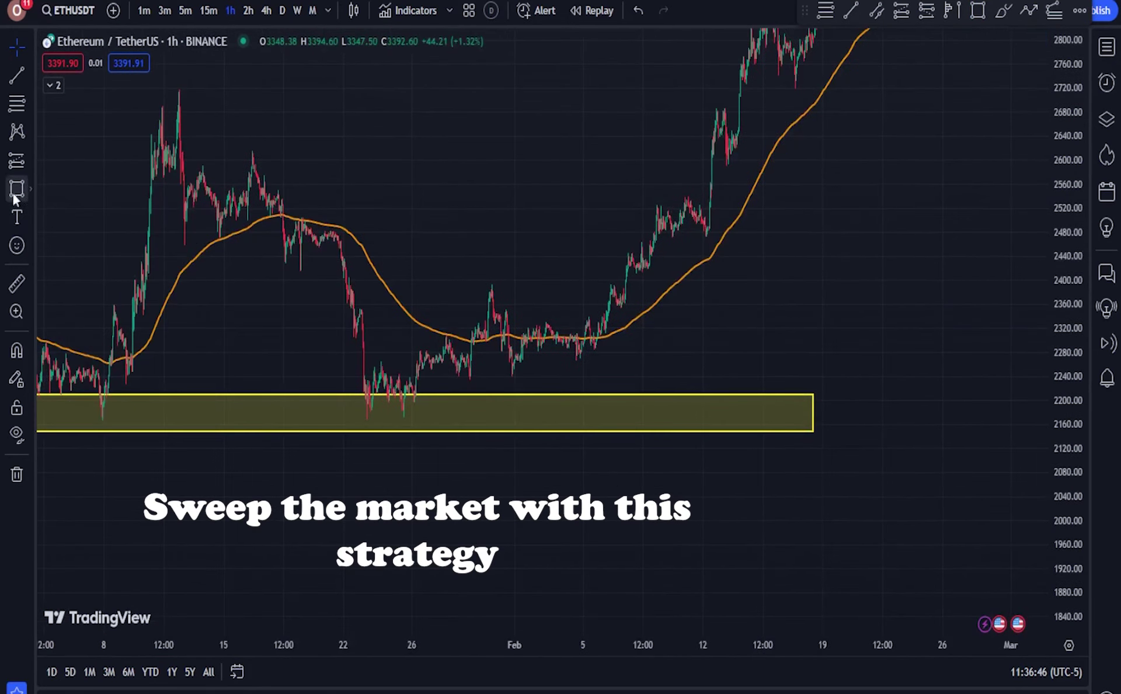
pyautogui.moveTo(120, 372); pyautogui.dragTo(731, 350)
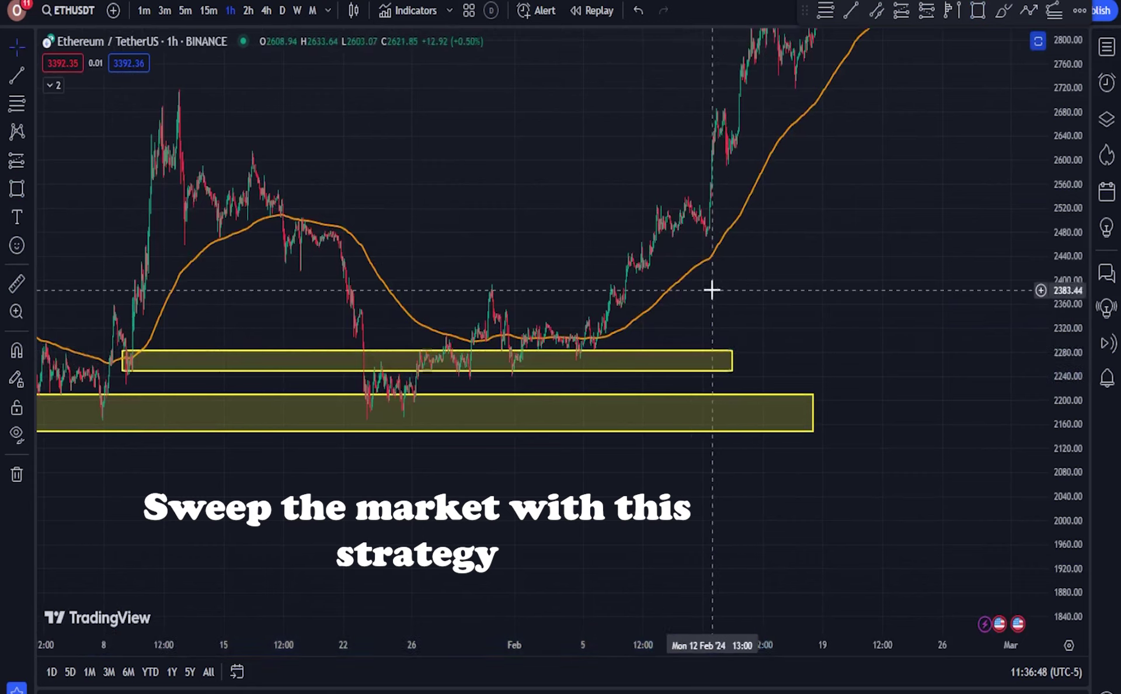
# Draw a freehand rising zigzag with the Brush in the empty chart area above the late January price
pyautogui.scroll(2, 175, 280)
pyautogui.click(30, 188)
pyautogui.click(64, 167)
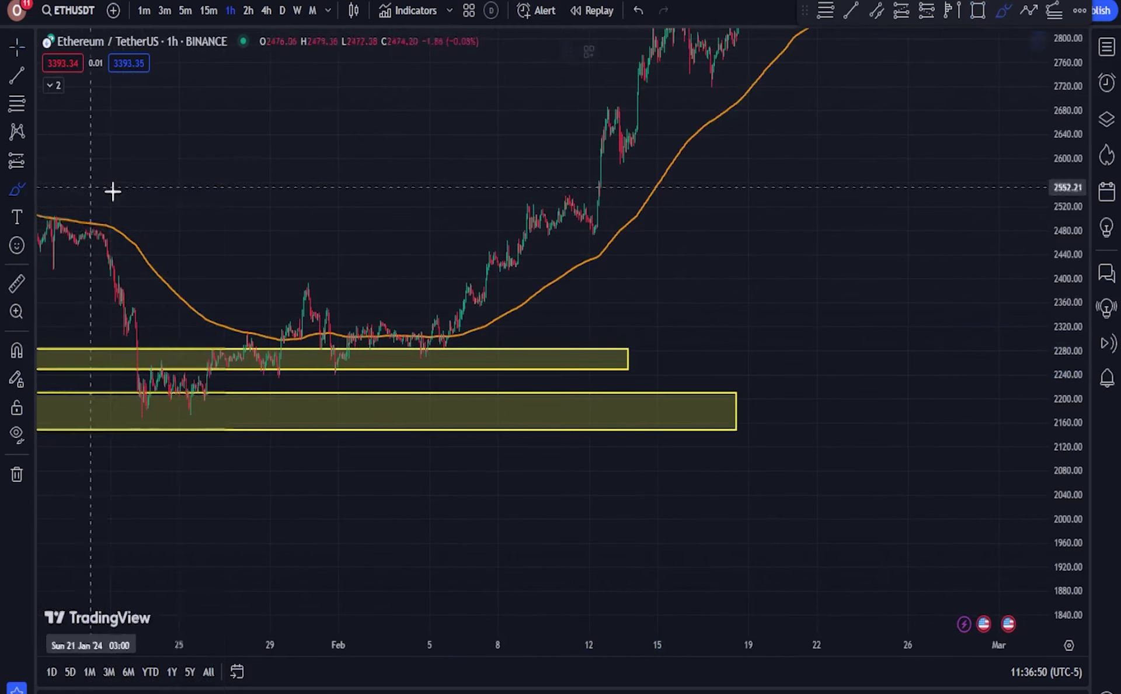
pyautogui.moveTo(244, 193); pyautogui.dragTo(253, 196)
pyautogui.moveTo(338, 160); pyautogui.dragTo(359, 146)
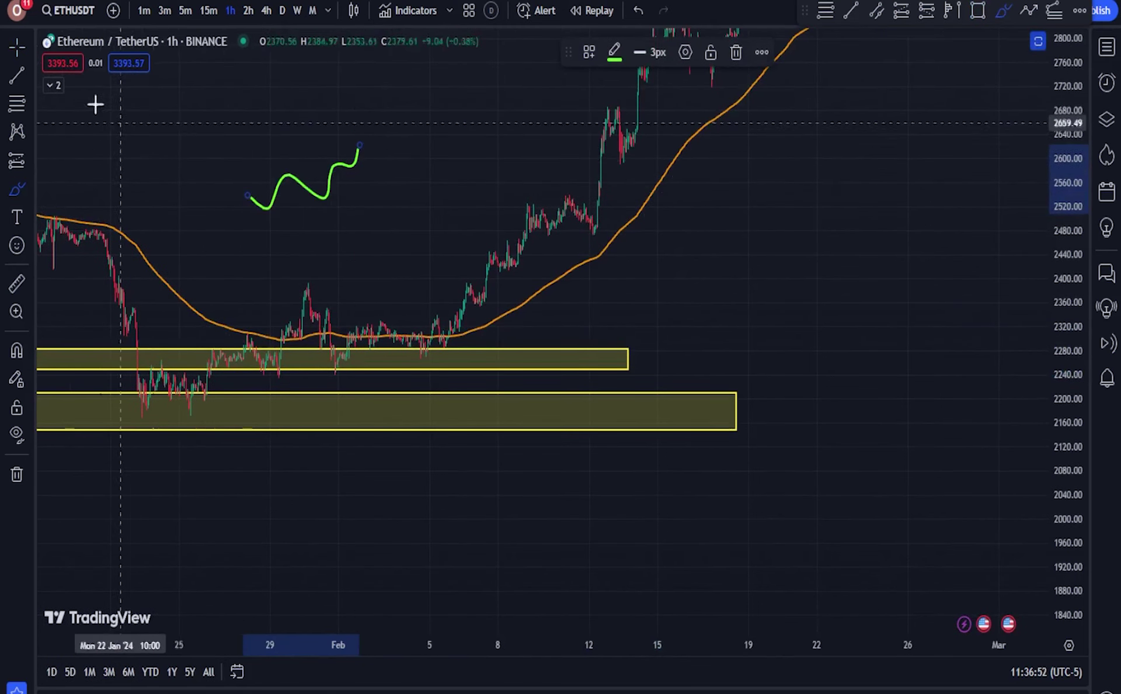
# Draw a freehand upward-curving line beneath the zigzag to represent the moving average
pyautogui.click(57, 89)
pyautogui.click(58, 117)
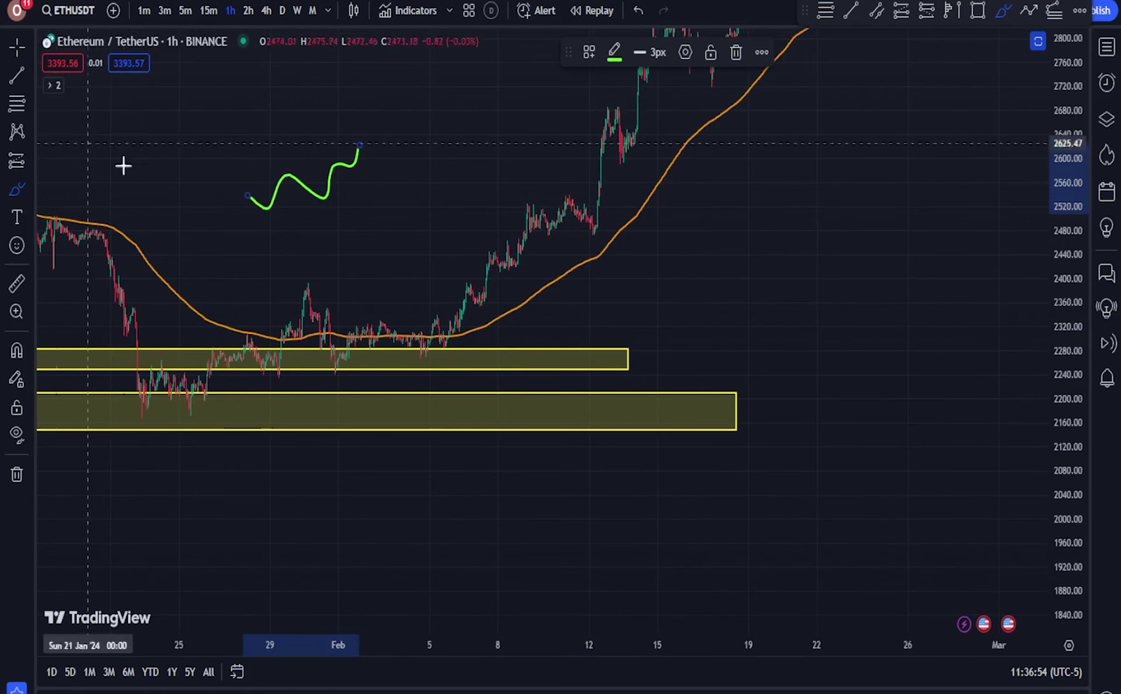
pyautogui.moveTo(224, 177)
pyautogui.mouseDown()
pyautogui.moveTo(370, 208)
pyautogui.moveTo(482, 76)
pyautogui.mouseUp()
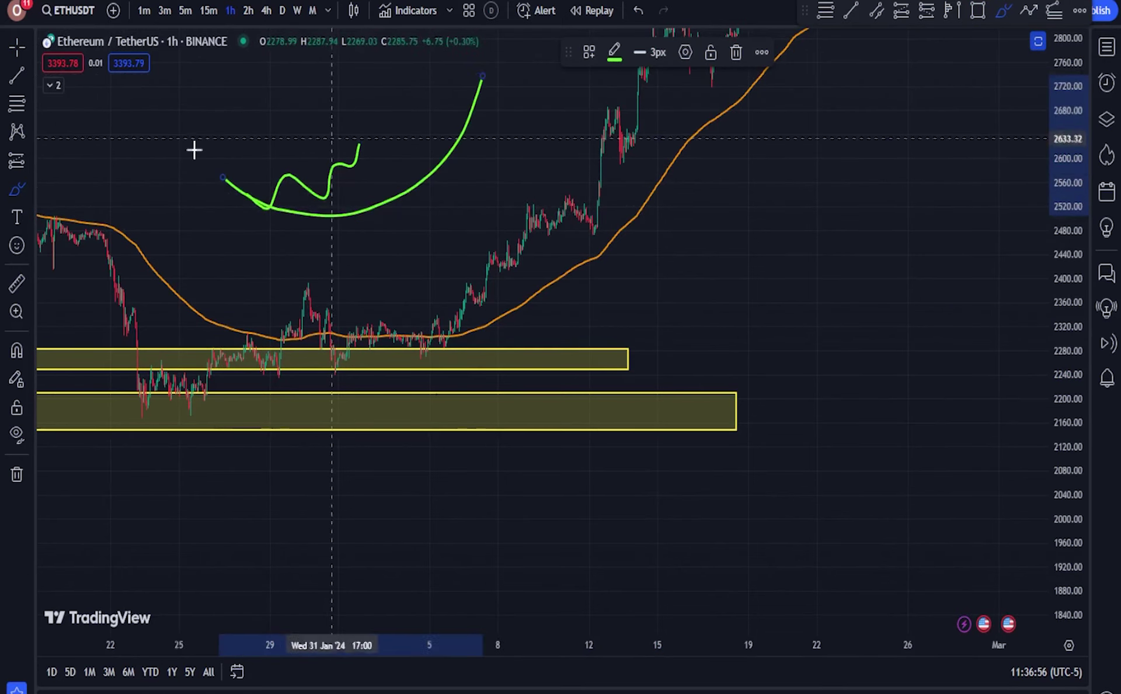
pyautogui.click(15, 42)
pyautogui.moveTo(183, 89); pyautogui.dragTo(190, 133)
# Switch the chart to the daily timeframe and show the price history from August 2023 onwards
pyautogui.click(281, 17)
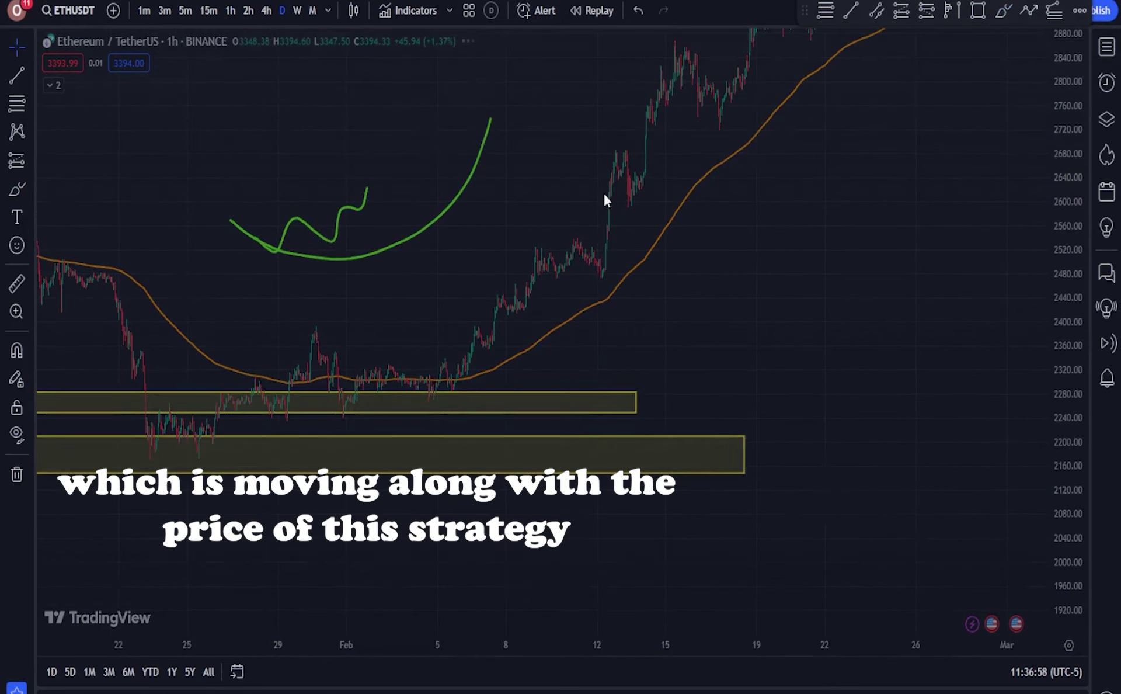
pyautogui.rightClick(526, 150)
pyautogui.click(589, 166)
pyautogui.scroll(3, 638, 183)
pyautogui.moveTo(577, 181); pyautogui.dragTo(360, 180)
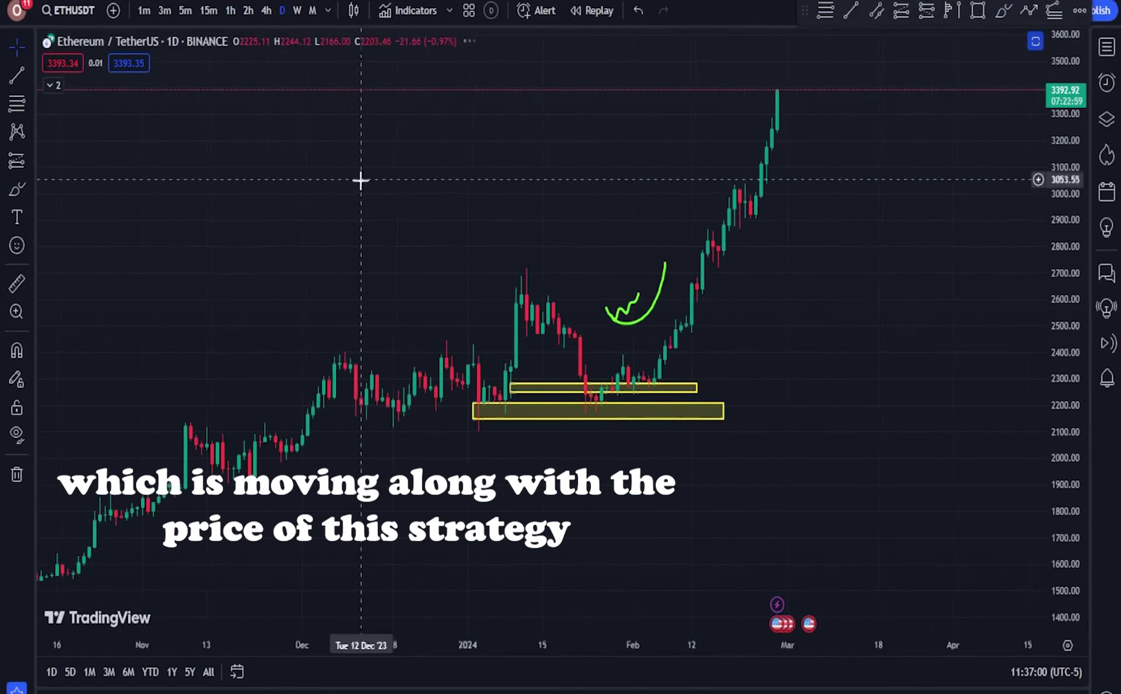
pyautogui.scroll(1, 751, 258)
pyautogui.moveTo(788, 257); pyautogui.dragTo(675, 199)
pyautogui.scroll(-3, 701, 210)
pyautogui.moveTo(1072, 113); pyautogui.dragTo(1072, 248)
pyautogui.moveTo(880, 309); pyautogui.dragTo(684, 167)
pyautogui.scroll(-3, 704, 183)
pyautogui.scroll(-3, 788, 248)
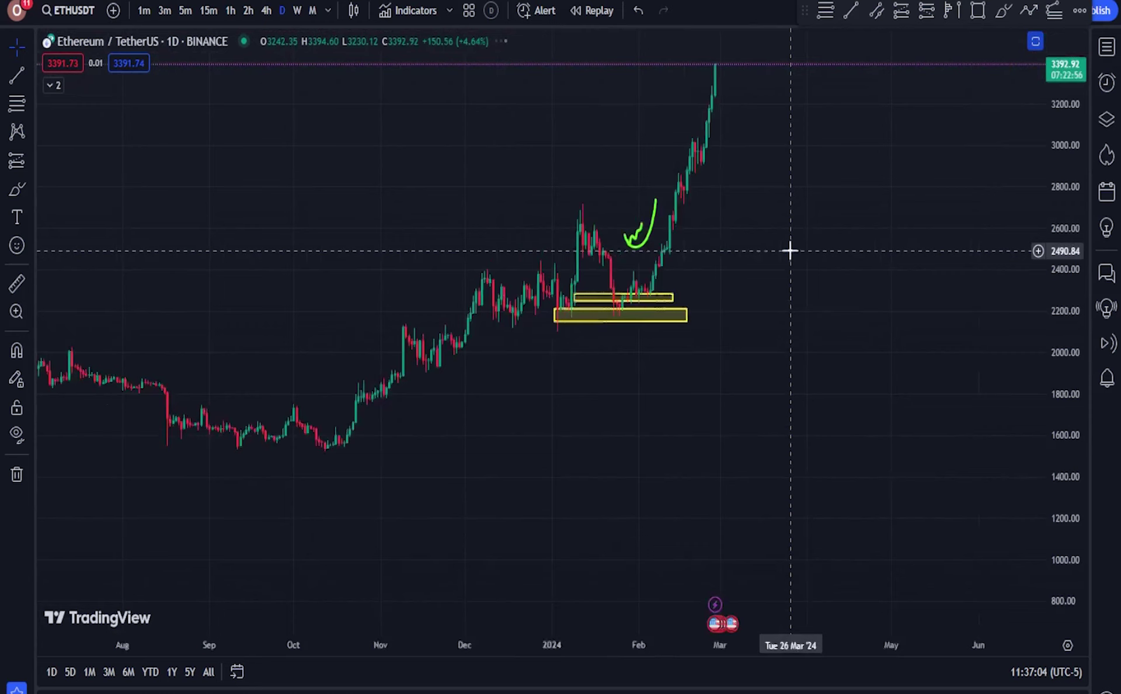
# Show the 200 EMA on the daily chart and circle where price crosses it in late October 2023
pyautogui.click(51, 87)
pyautogui.scroll(2, 366, 196)
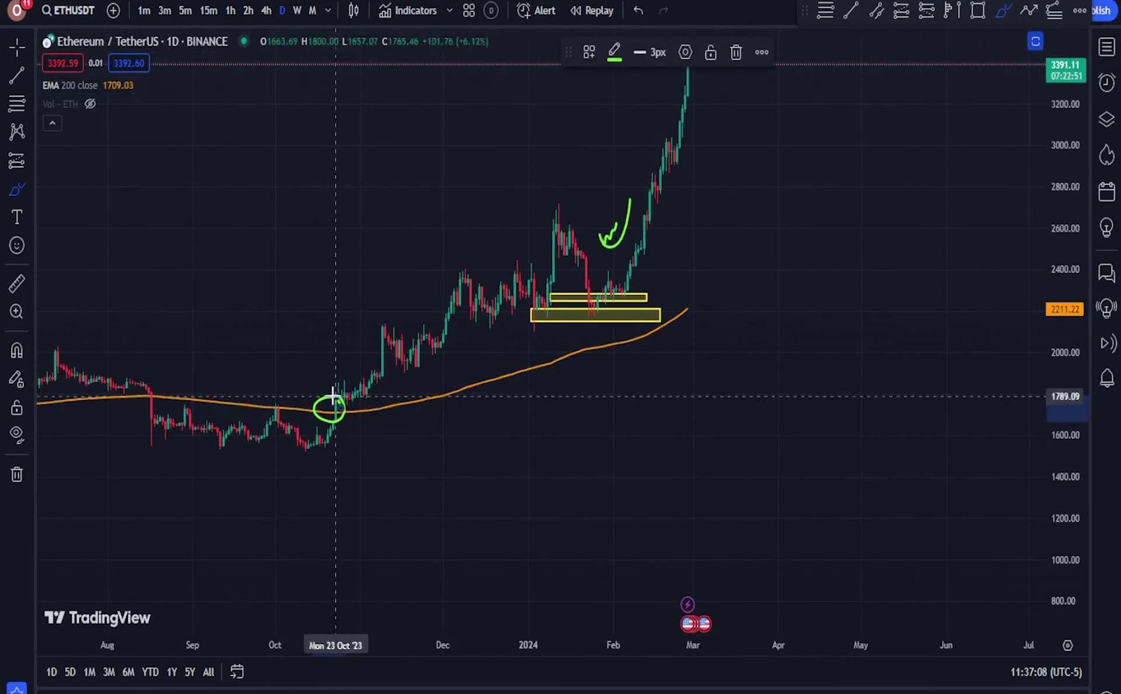
pyautogui.click(17, 48)
pyautogui.moveTo(370, 156)
pyautogui.mouseDown()
pyautogui.moveTo(329, 238)
pyautogui.moveTo(393, 169)
pyautogui.mouseUp()
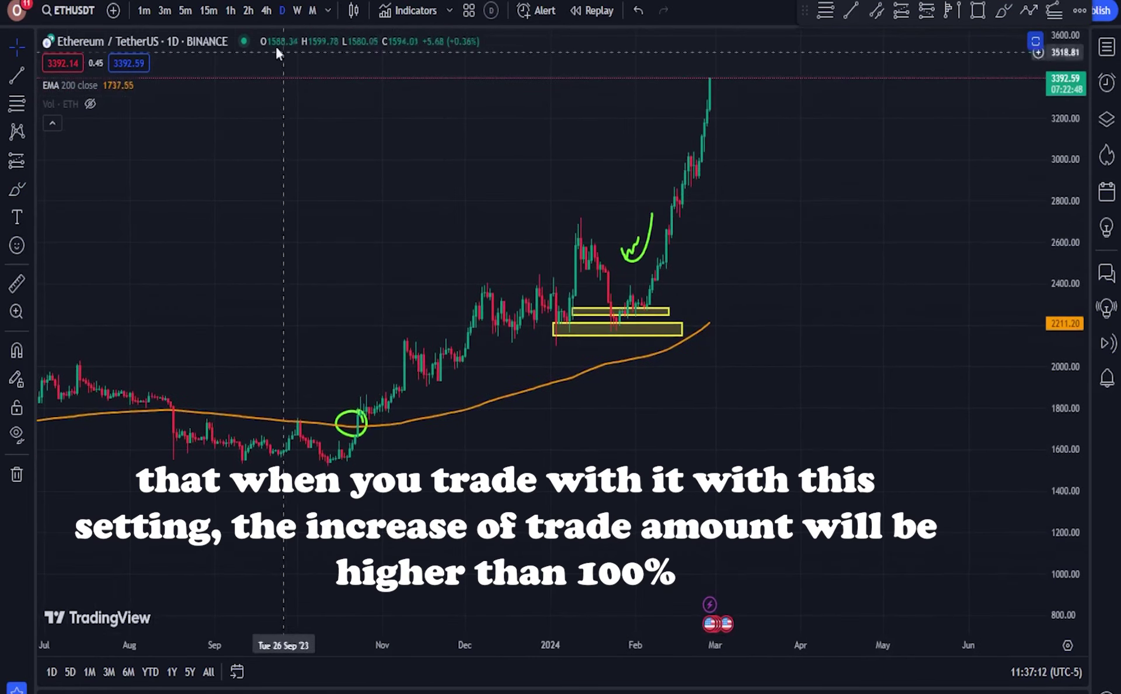
# Return to the 1-hour timeframe and delete the freehand curve and zigzag
pyautogui.click(230, 10)
pyautogui.click(626, 320)
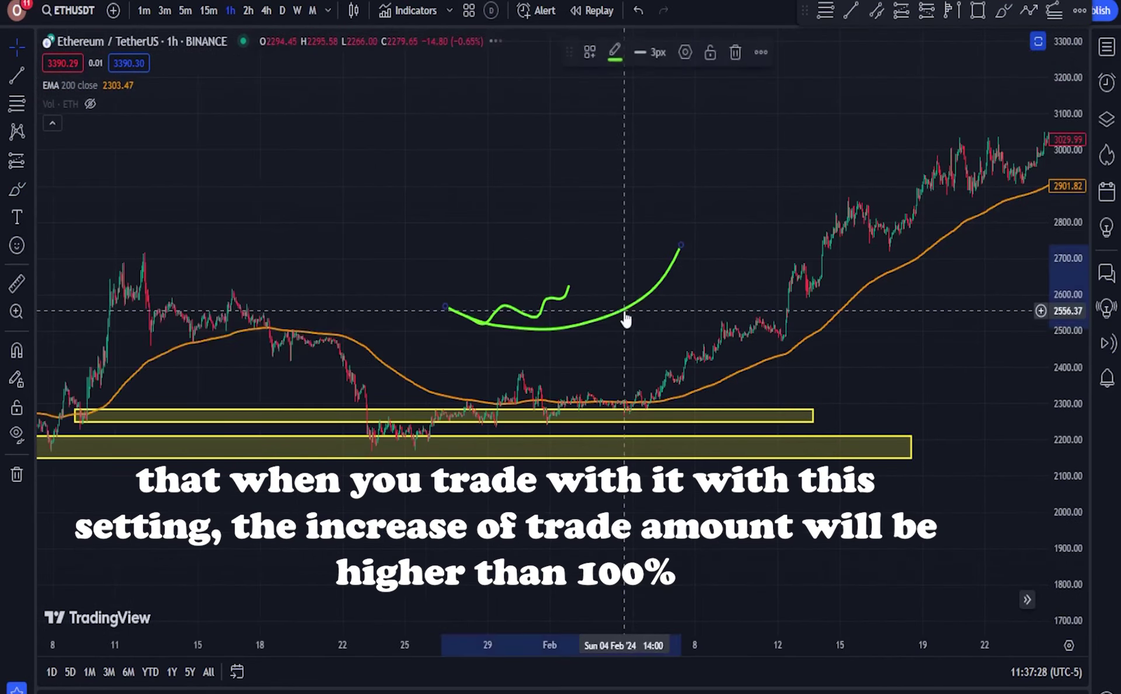
pyautogui.press('Delete')
pyautogui.click(564, 295)
pyautogui.press('Delete')
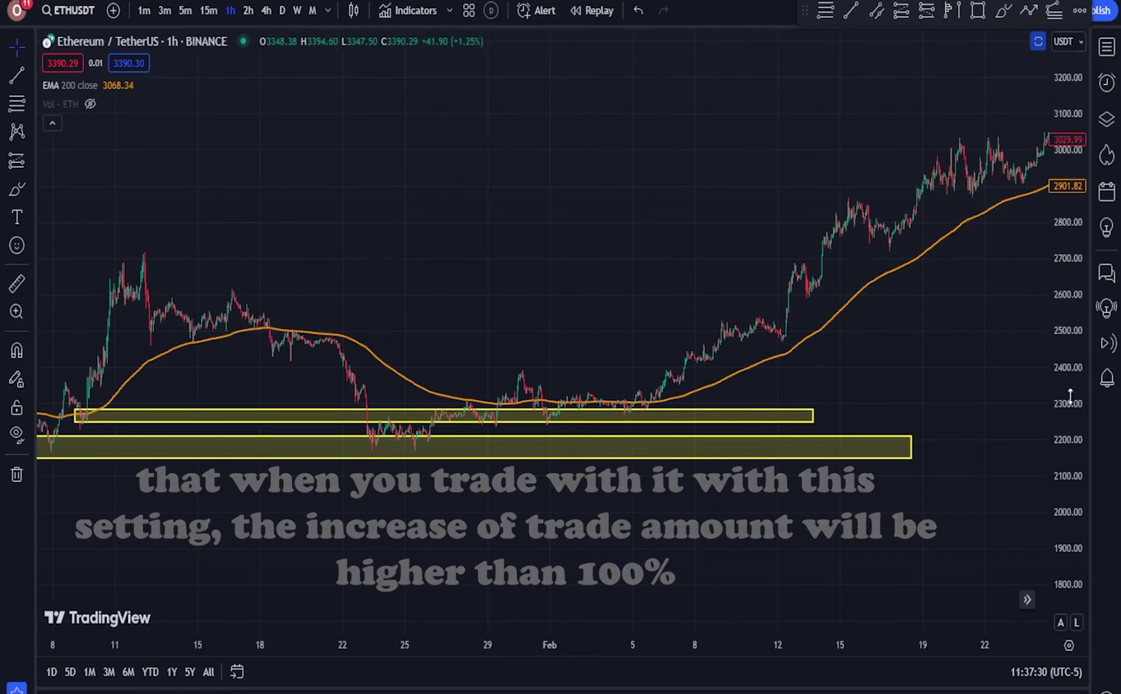
# Circle four January and February price touches of the 200 EMA and sketch a rising curve above the last one
pyautogui.moveTo(1070, 393); pyautogui.dragTo(1070, 284)
pyautogui.moveTo(764, 338); pyautogui.dragTo(759, 320)
pyautogui.moveTo(235, 291)
pyautogui.mouseDown()
pyautogui.moveTo(283, 289)
pyautogui.moveTo(350, 323)
pyautogui.moveTo(344, 309)
pyautogui.mouseUp()
pyautogui.moveTo(521, 387); pyautogui.dragTo(507, 400)
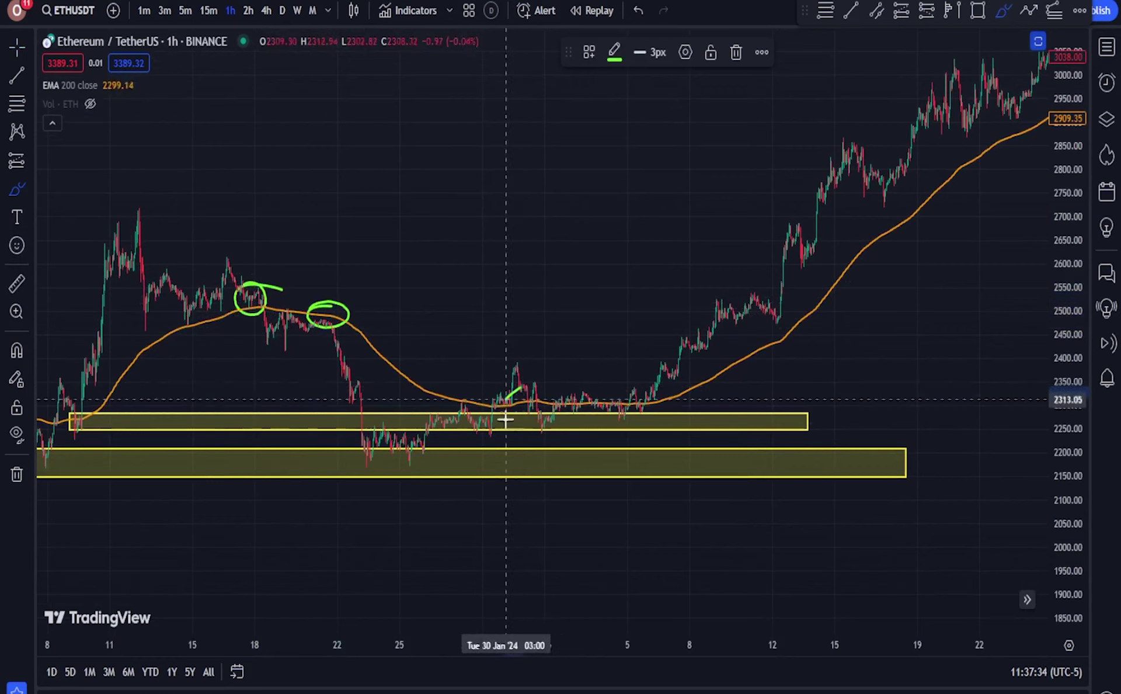
pyautogui.moveTo(609, 372); pyautogui.dragTo(696, 207)
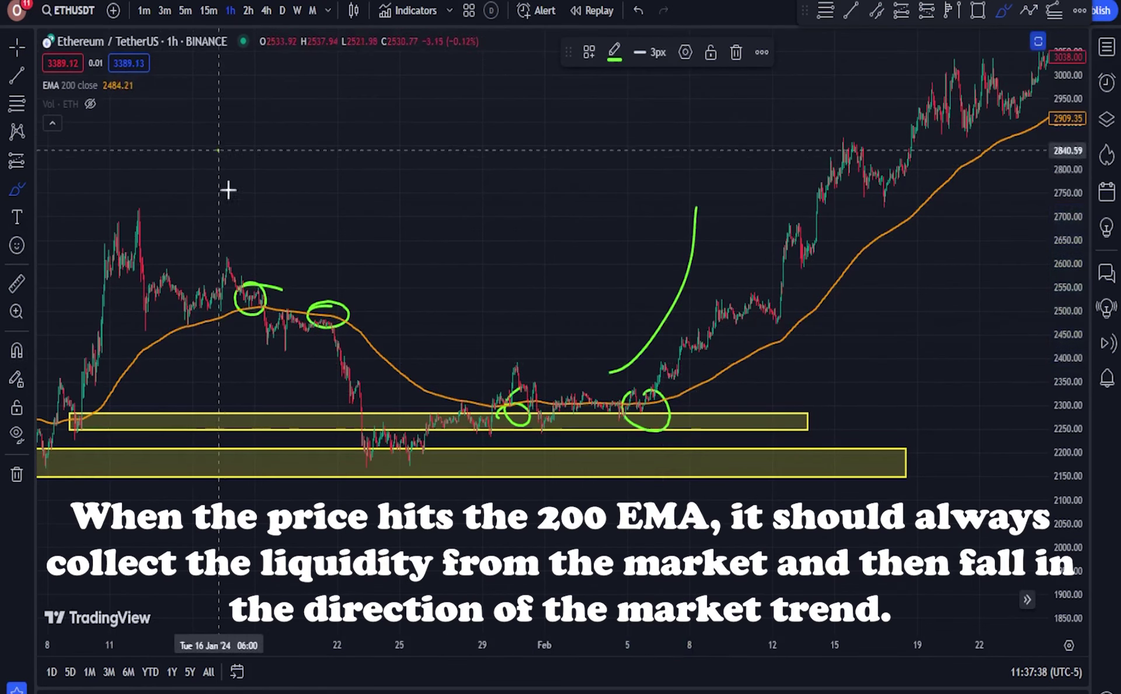
# Sketch a falling zigzag price path with a descending moving-average curve above the January price, circling their two contact points
pyautogui.moveTo(220, 154)
pyautogui.mouseDown()
pyautogui.moveTo(325, 196)
pyautogui.moveTo(435, 325)
pyautogui.mouseUp()
pyautogui.moveTo(151, 125)
pyautogui.mouseDown()
pyautogui.moveTo(181, 160)
pyautogui.moveTo(365, 191)
pyautogui.moveTo(436, 257)
pyautogui.mouseUp()
pyautogui.moveTo(266, 167)
pyautogui.mouseDown()
pyautogui.moveTo(251, 165)
pyautogui.moveTo(266, 168)
pyautogui.mouseUp()
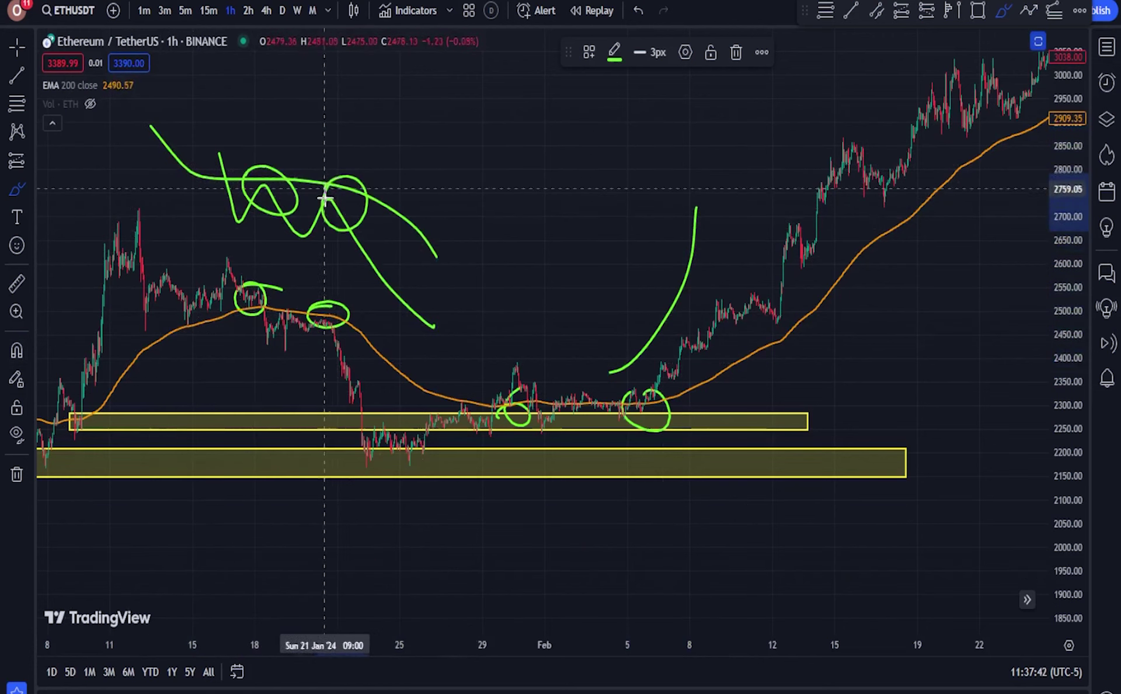
# Measure the price drop from the 17 January circle to the 24 January low and the rise from the 5 February circle
pyautogui.click(16, 283)
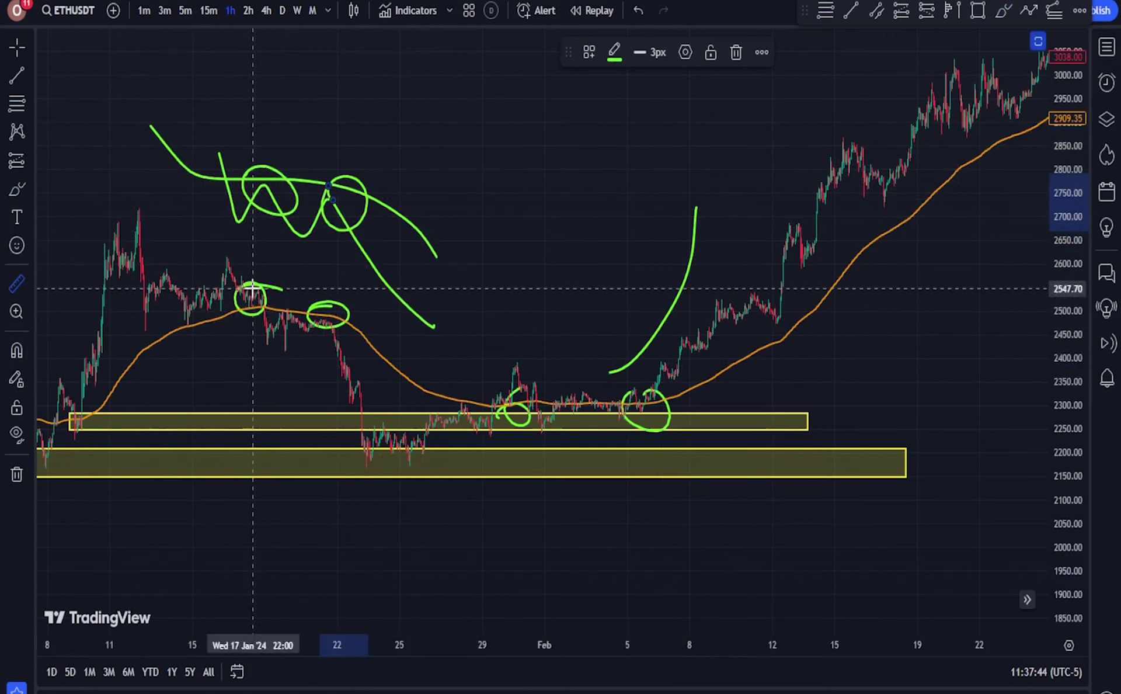
pyautogui.click(252, 289)
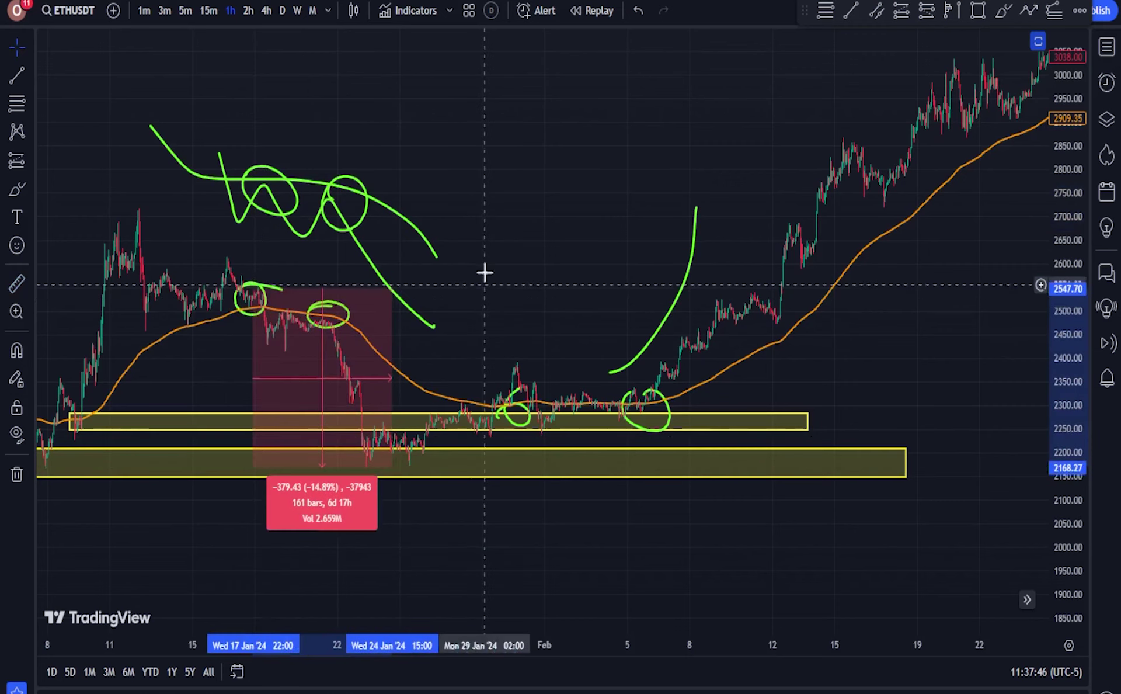
pyautogui.moveTo(484, 272); pyautogui.dragTo(368, 263)
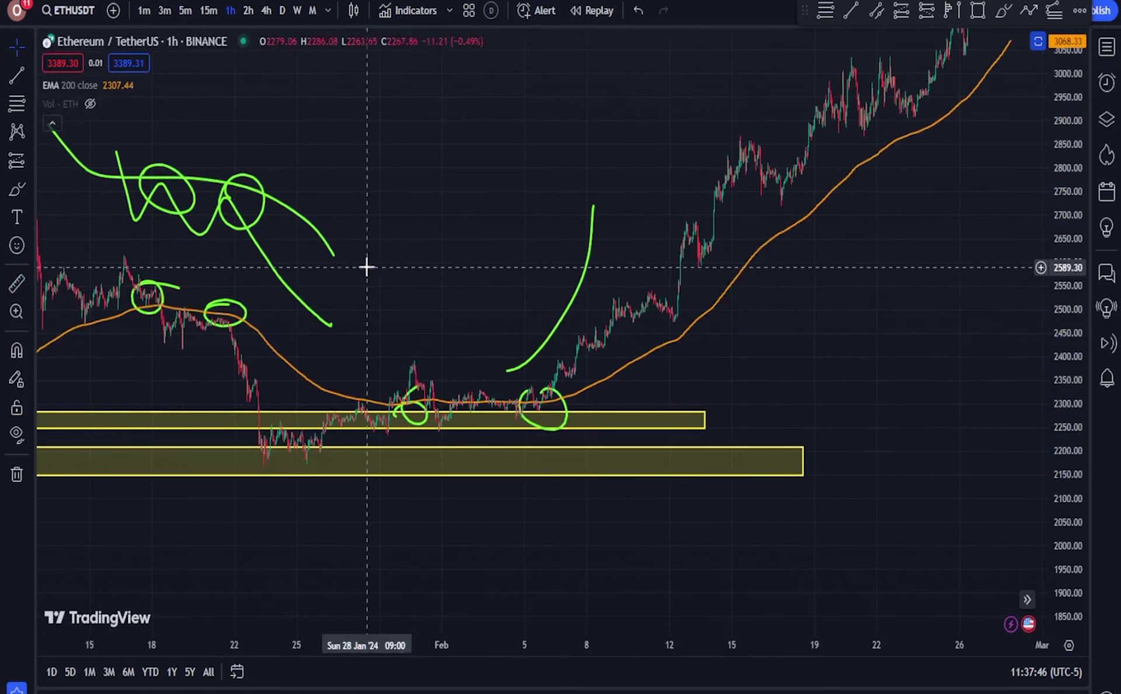
pyautogui.click(534, 403)
pyautogui.scroll(-3, 724, 146)
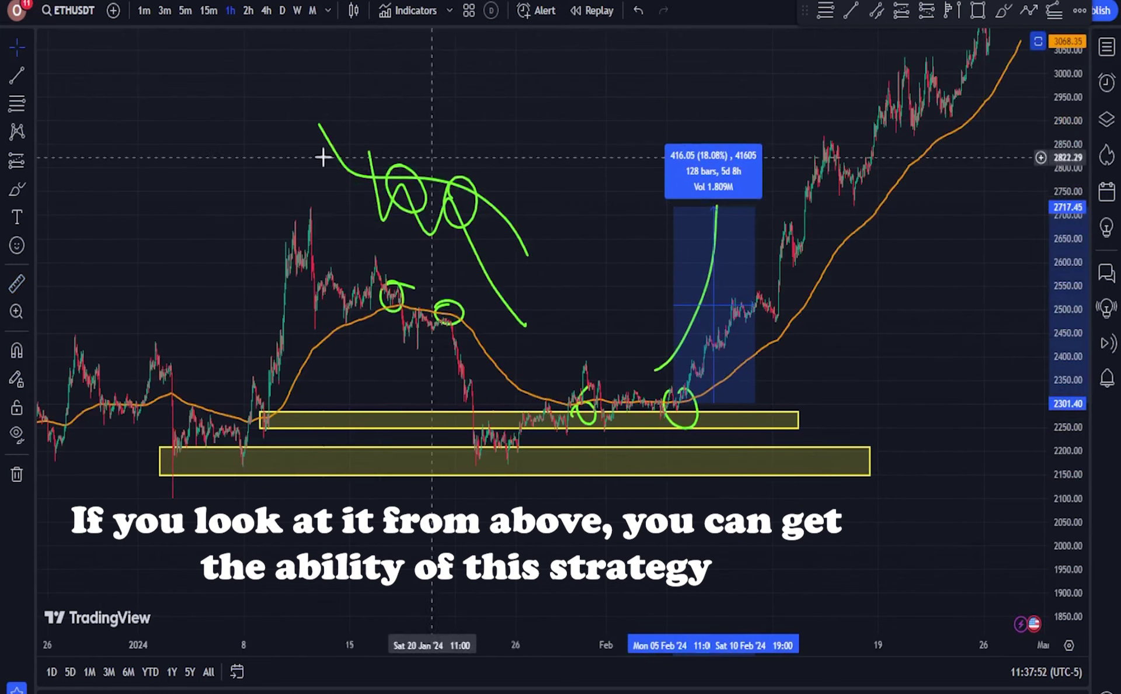
# Place a horizontal level at the January high, at 2717.45, and bring its mid-February retest into view
pyautogui.click(32, 76)
pyautogui.click(87, 284)
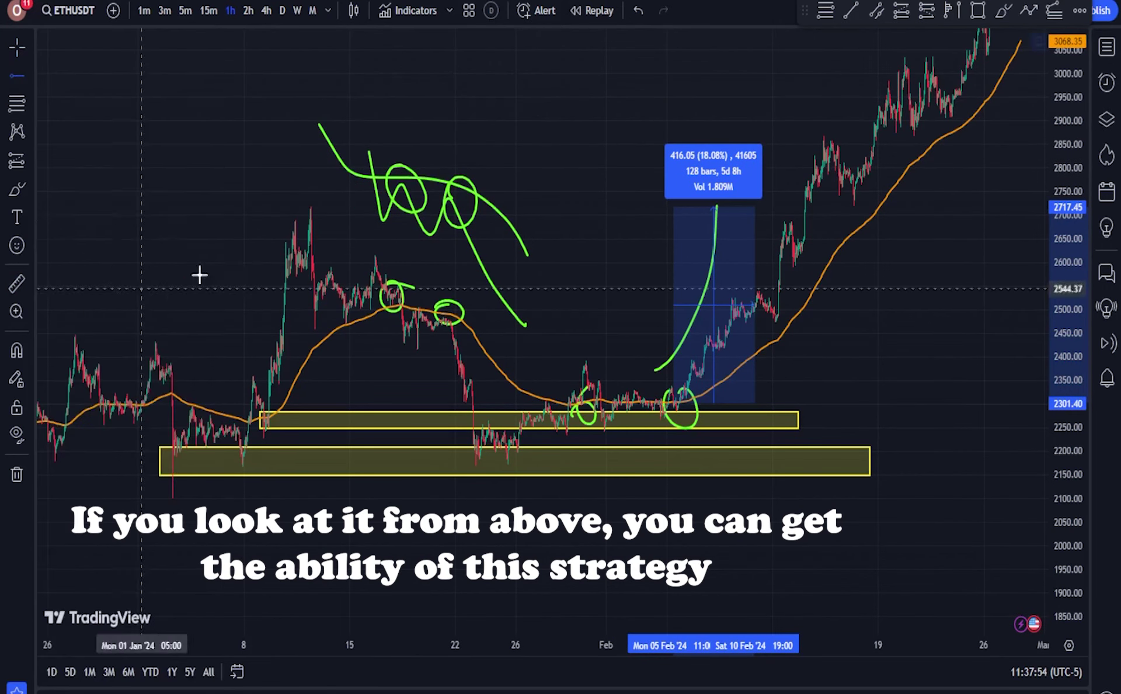
pyautogui.click(262, 207)
pyautogui.scroll(3, 515, 285)
pyautogui.moveTo(606, 284); pyautogui.dragTo(745, 349)
pyautogui.scroll(3, 510, 333)
pyautogui.moveTo(1060, 336); pyautogui.dragTo(1042, 207)
pyautogui.scroll(4, 432, 311)
pyautogui.moveTo(434, 321); pyautogui.dragTo(440, 332)
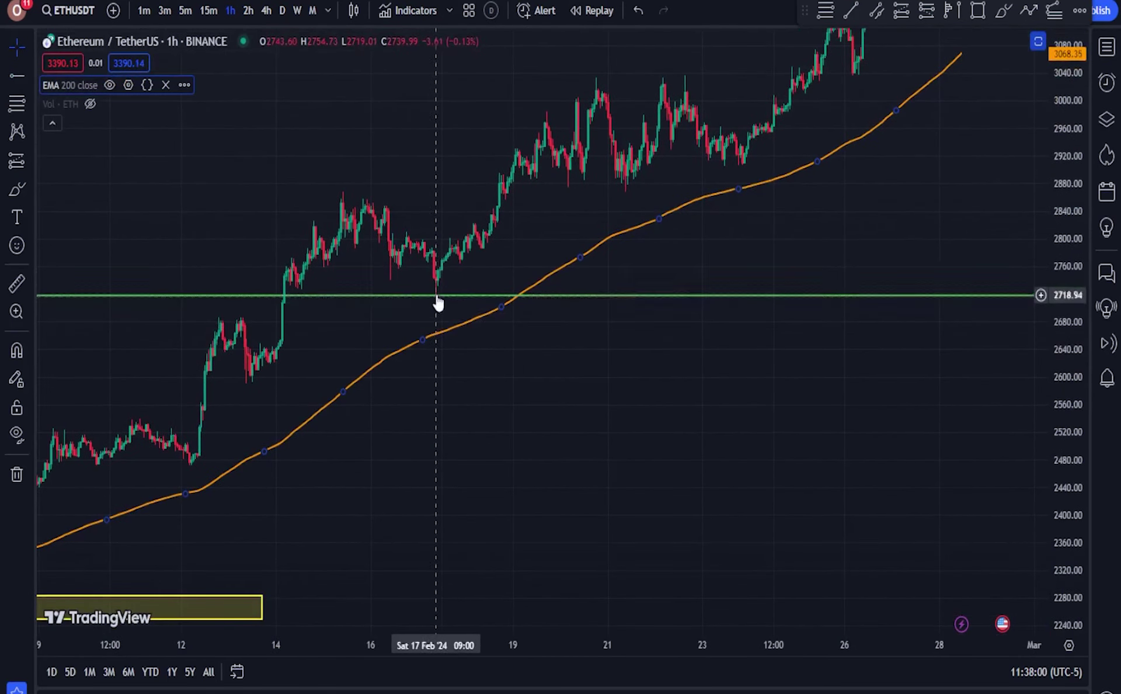
# Measure the price rise from the 17 February retest of the green horizontal level to the following highs
pyautogui.click(16, 283)
pyautogui.click(434, 295)
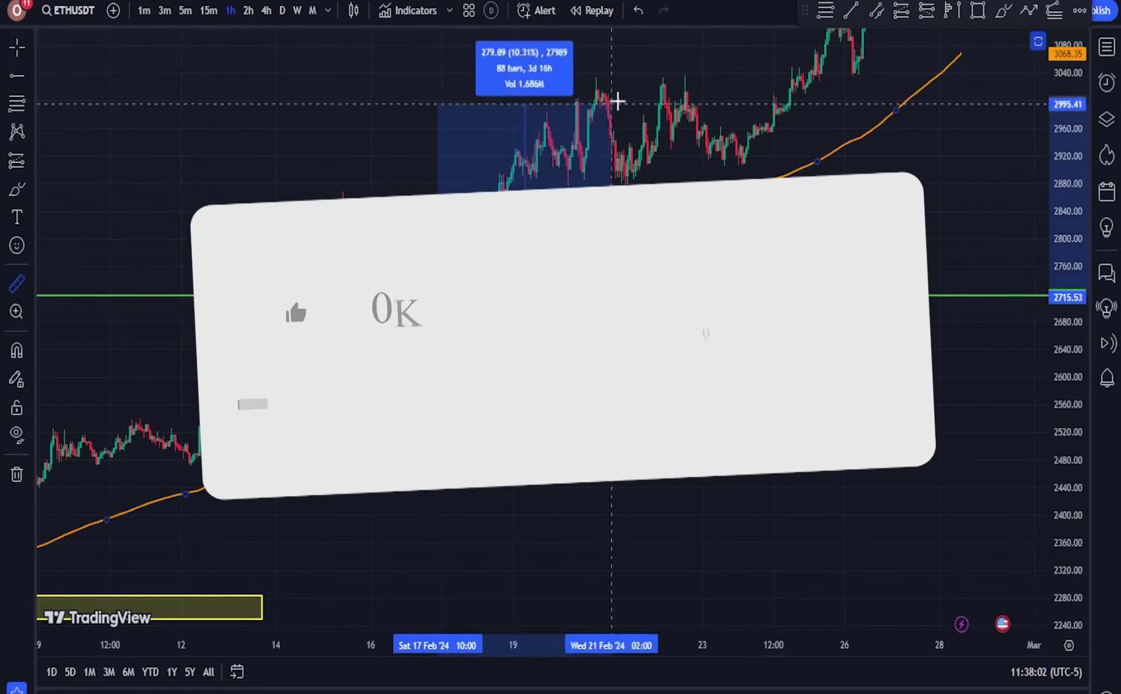
pyautogui.click(660, 80)
pyautogui.moveTo(748, 178)
pyautogui.mouseDown()
pyautogui.moveTo(619, 325)
pyautogui.moveTo(406, 487)
pyautogui.moveTo(368, 541)
pyautogui.moveTo(496, 198)
pyautogui.mouseUp()
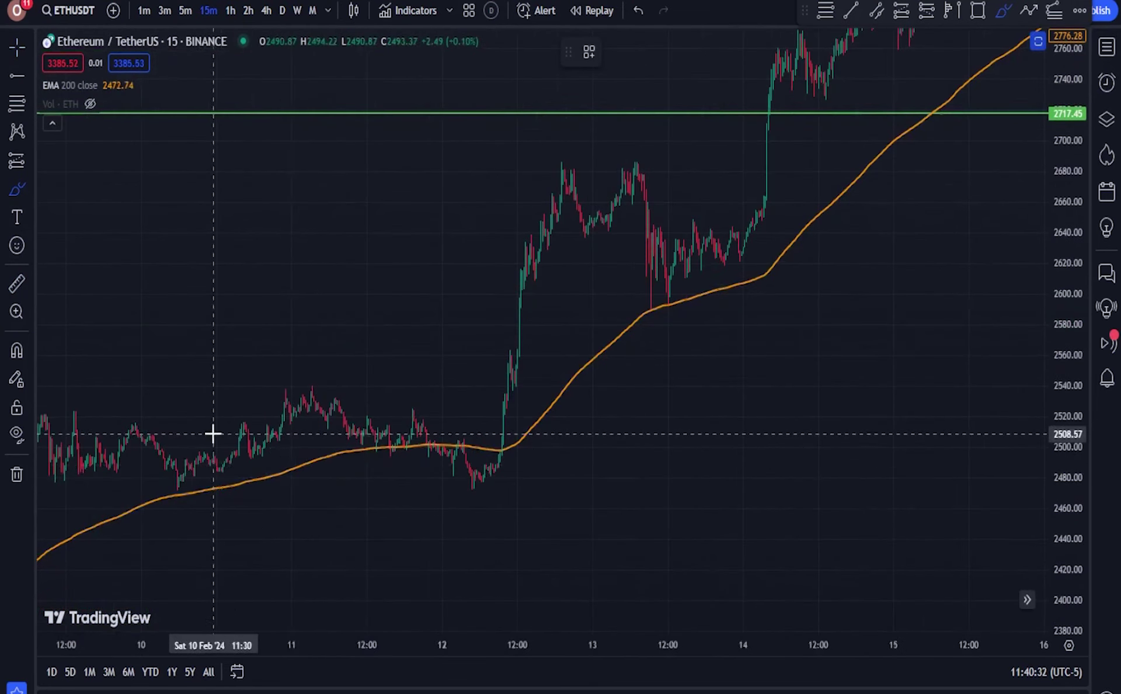
# Outline the 9 to 12 February sideways range on the 15-minute chart with a freehand box
pyautogui.scroll(-2, 213, 433)
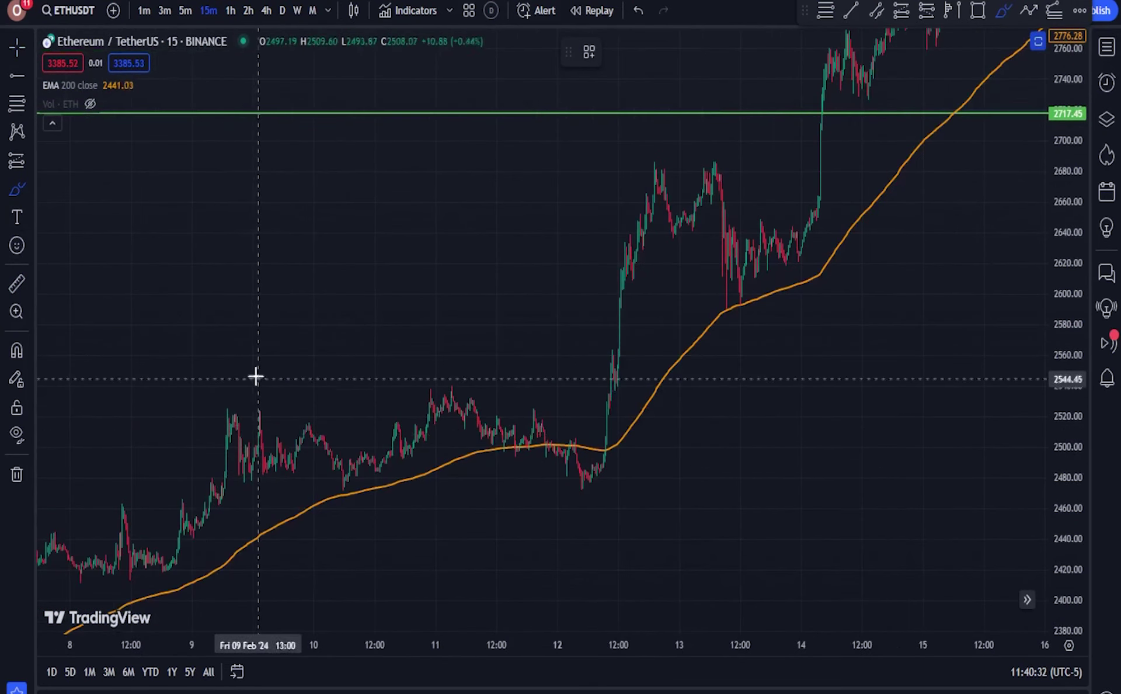
pyautogui.moveTo(251, 375)
pyautogui.mouseDown()
pyautogui.moveTo(226, 465)
pyautogui.moveTo(393, 538)
pyautogui.moveTo(605, 506)
pyautogui.mouseUp()
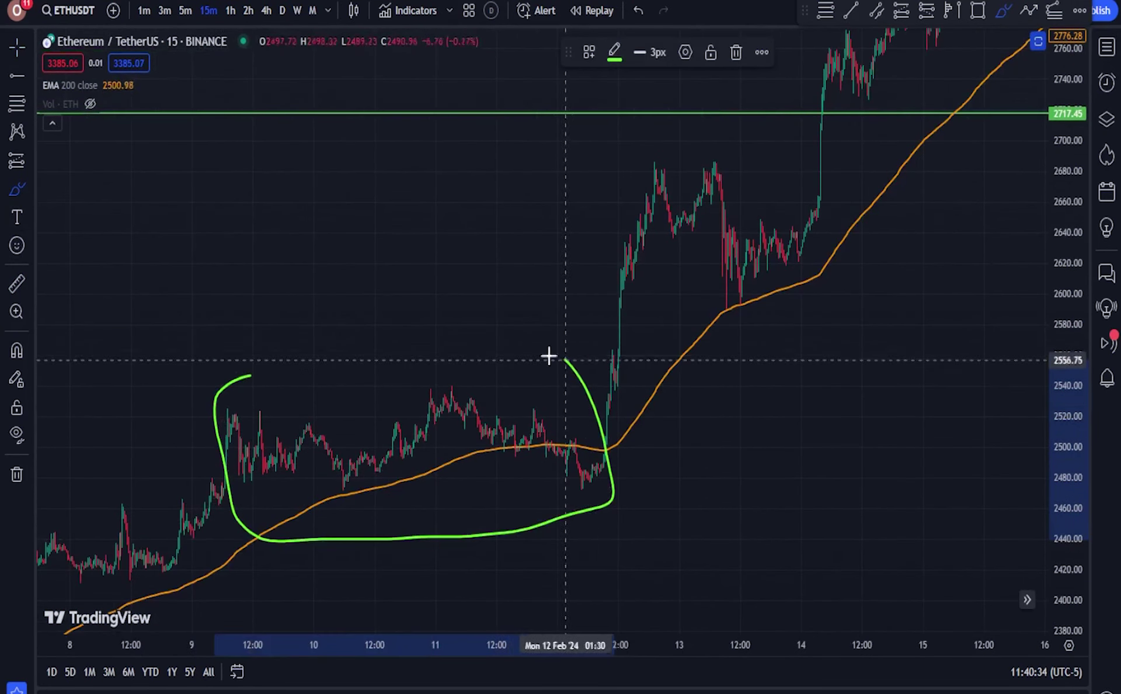
pyautogui.moveTo(548, 355); pyautogui.dragTo(264, 357)
# Sketch a rise into a sideways zigzag above the outlined range, with lower and upper boundary lines and an upward breakout stroke
pyautogui.moveTo(314, 320); pyautogui.dragTo(347, 165)
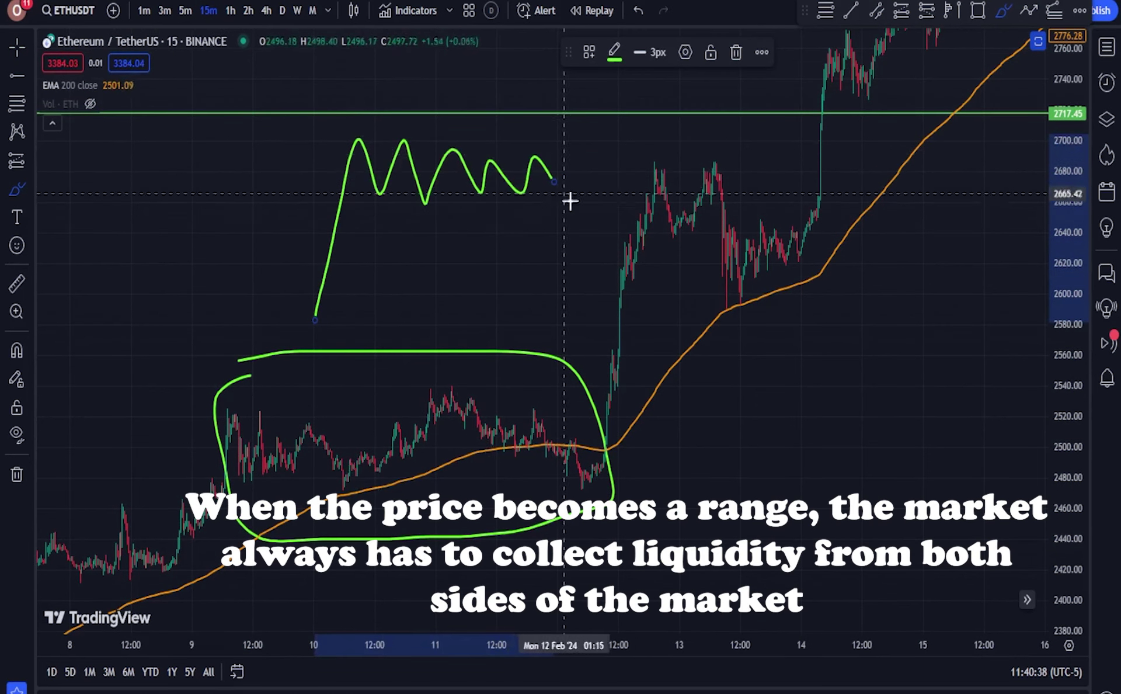
pyautogui.moveTo(587, 202); pyautogui.dragTo(332, 202)
pyautogui.moveTo(587, 140); pyautogui.dragTo(349, 140)
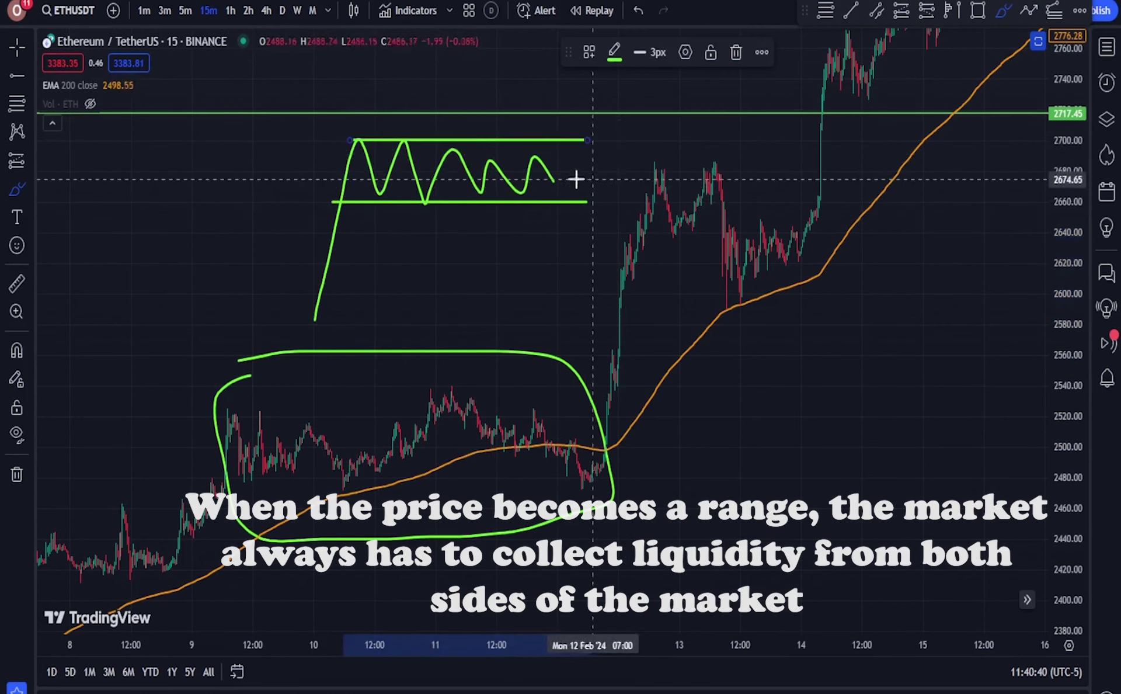
pyautogui.moveTo(558, 175); pyautogui.dragTo(576, 68)
pyautogui.click(11, 49)
pyautogui.moveTo(232, 198); pyautogui.dragTo(173, 326)
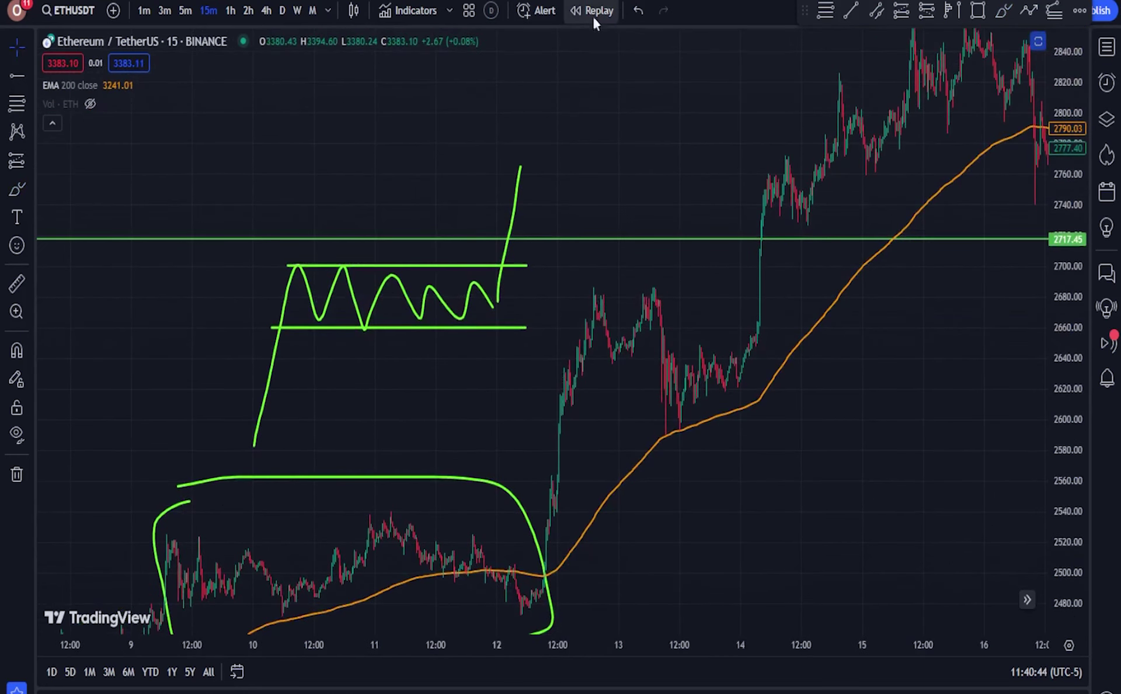
# Undo the sketched rise, zigzag, boundary lines and breakout stroke above the outlined range
pyautogui.click(638, 10)
pyautogui.click(638, 11)
pyautogui.click(638, 10)
pyautogui.click(638, 11)
pyautogui.click(638, 10)
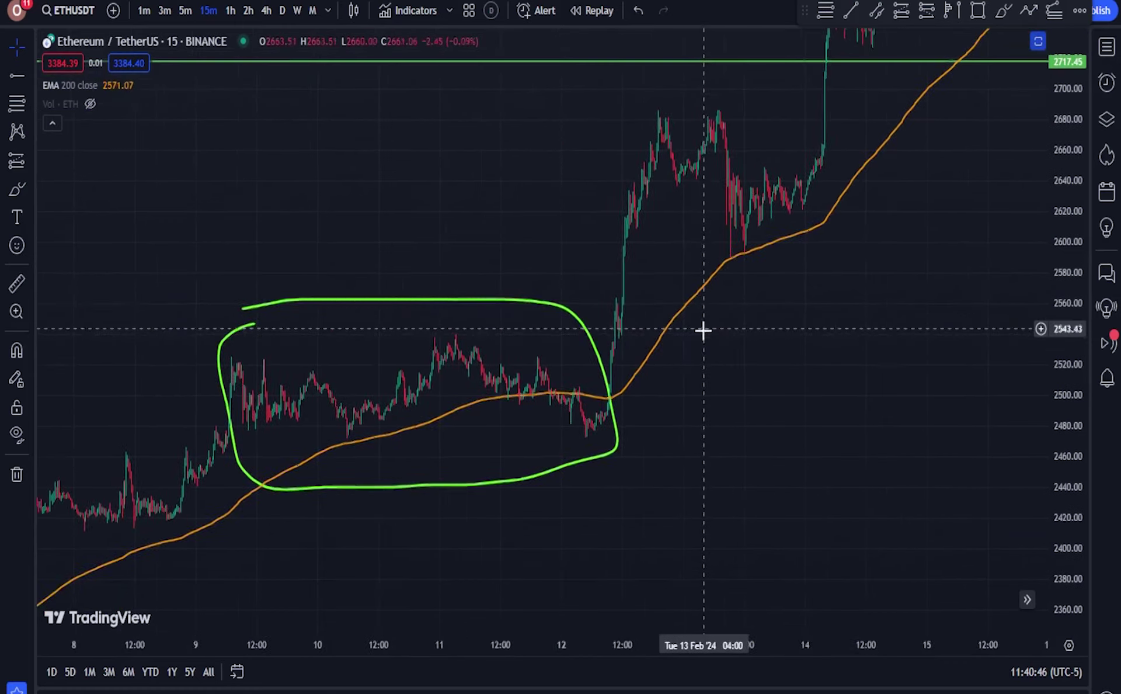
# Trace the 200 EMA freehand through the outlined range and up past the breakout, and undo the stroke
pyautogui.scroll(3, 704, 330)
pyautogui.moveTo(686, 349); pyautogui.dragTo(965, 299)
pyautogui.click(15, 193)
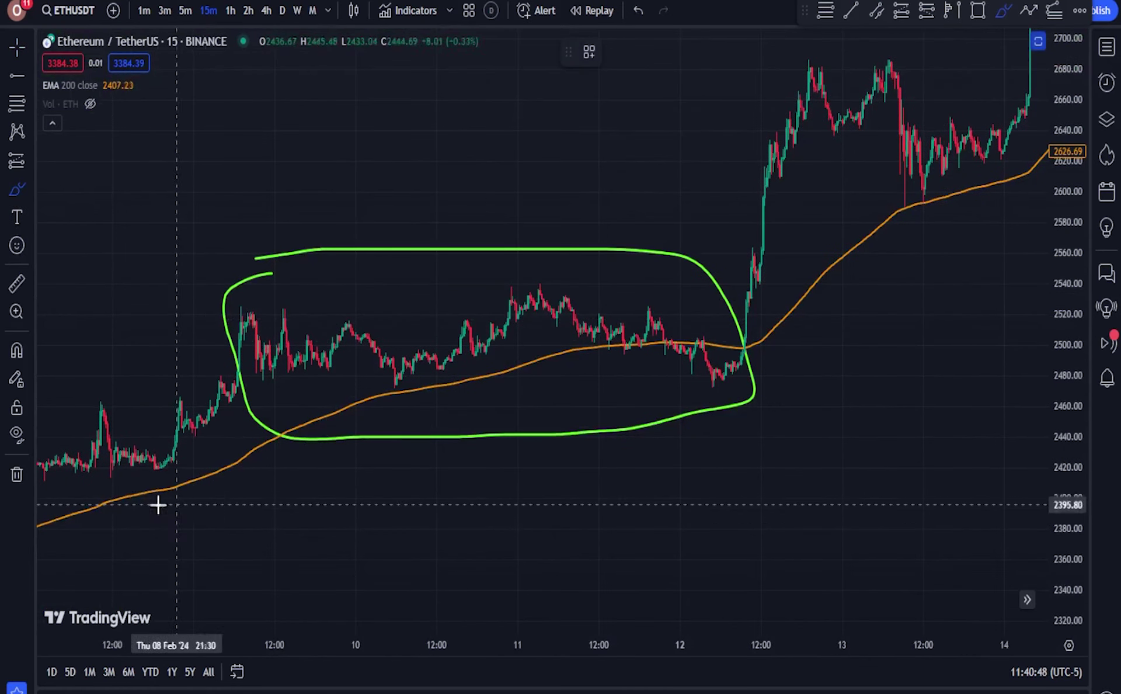
pyautogui.moveTo(167, 489); pyautogui.dragTo(481, 369)
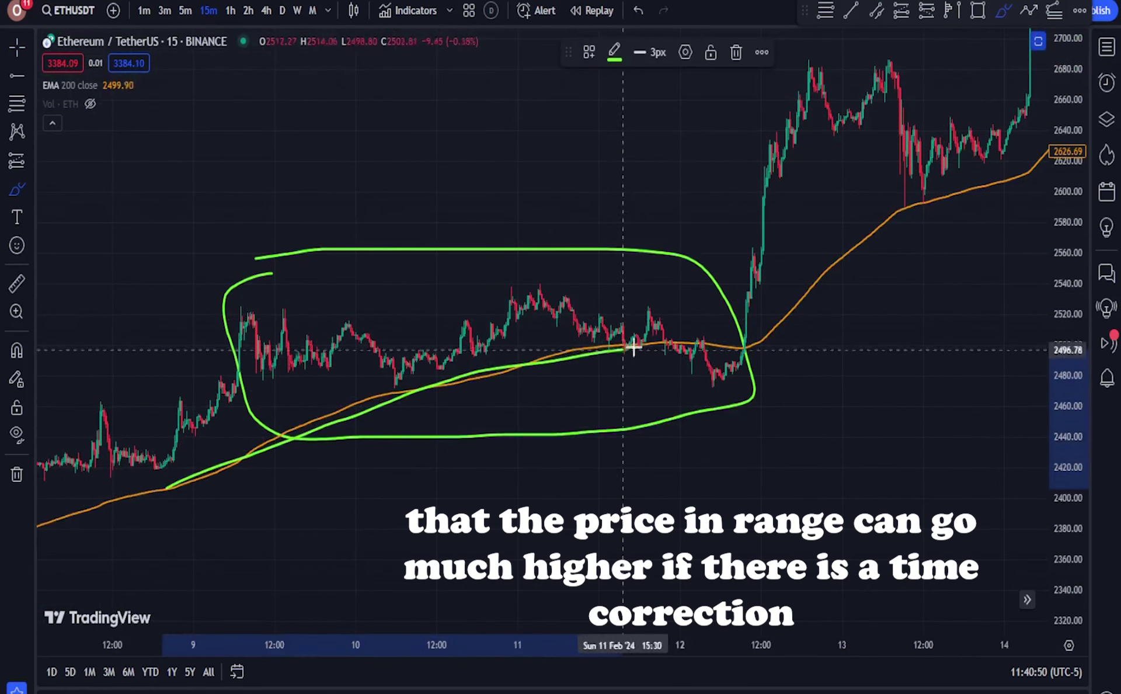
pyautogui.moveTo(734, 373); pyautogui.dragTo(828, 247)
pyautogui.hotkey('ctrl', 'z')
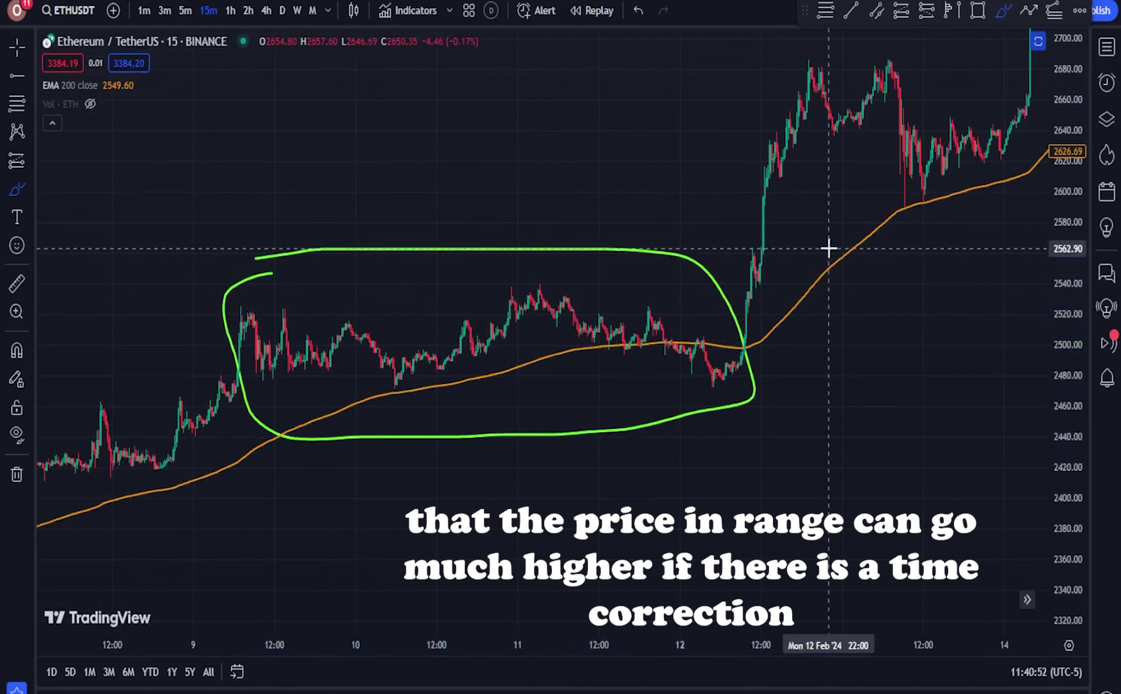
# Mark the 10 February low at the EMA with a small freehand circle and measure the rise to the 11 February high
pyautogui.moveTo(393, 378); pyautogui.dragTo(399, 386)
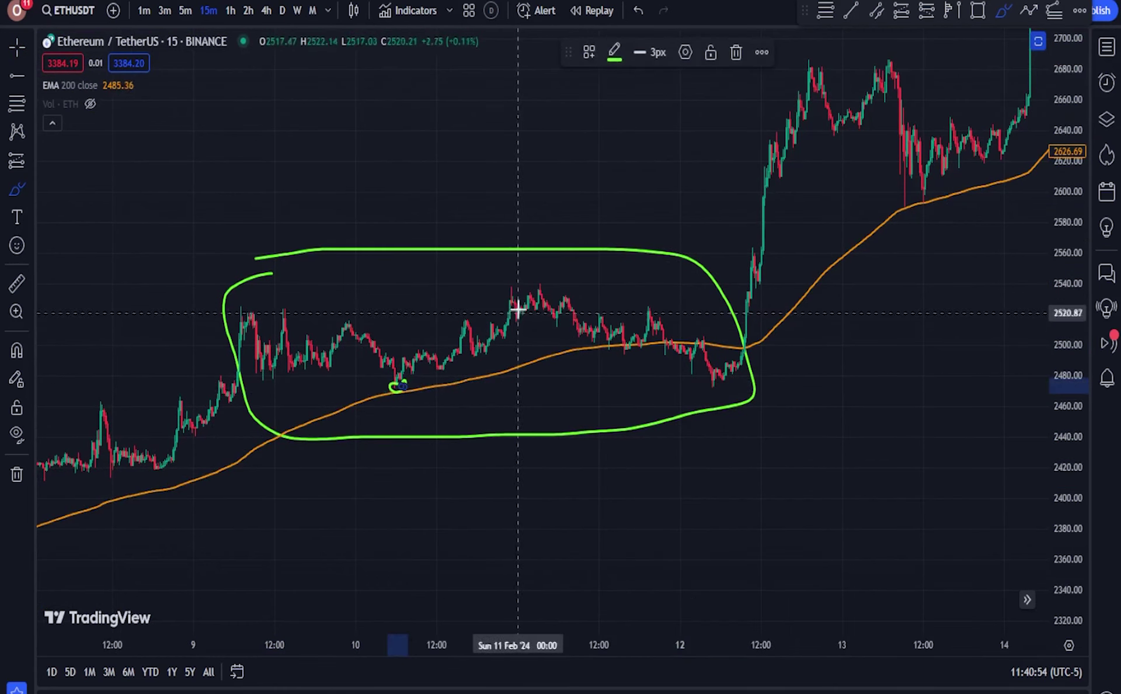
pyautogui.click(16, 283)
pyautogui.click(403, 383)
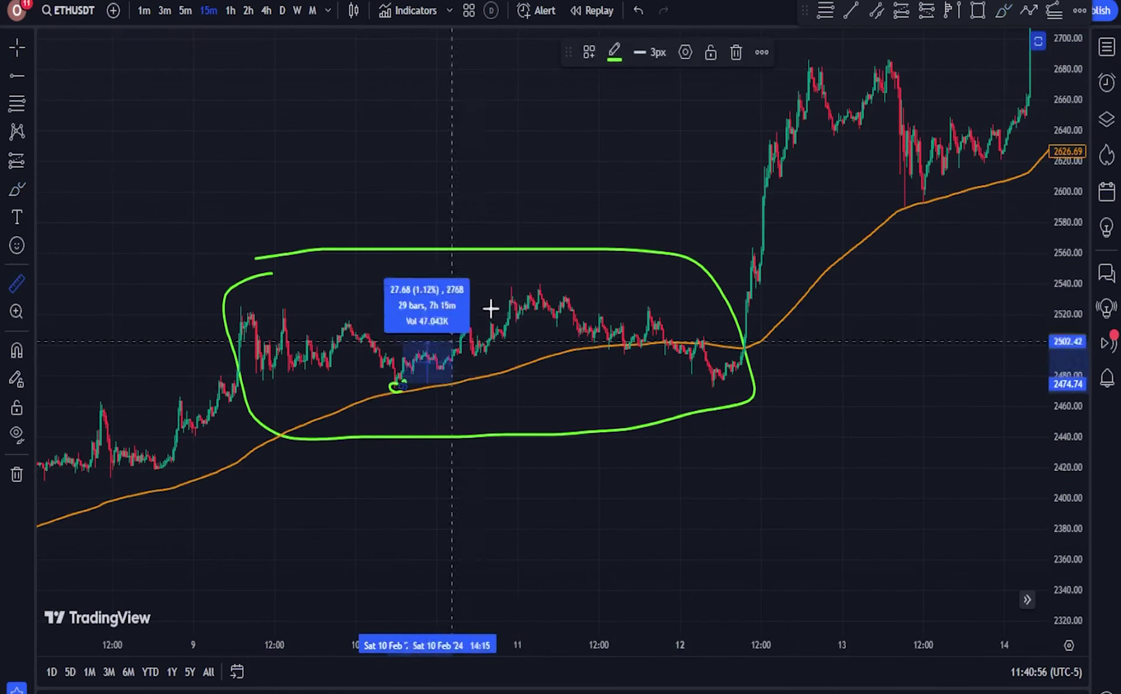
# Circle the EMA contact at the end of 11 February, measure the price drop following it, and delete the circle
pyautogui.click(28, 189)
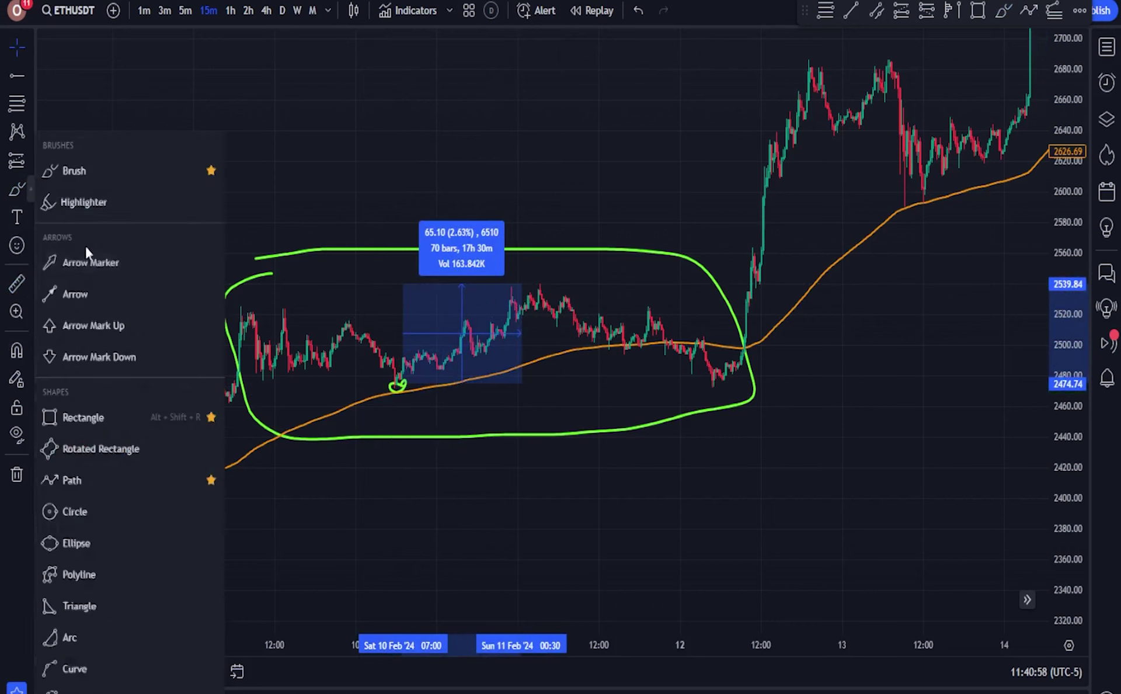
pyautogui.click(87, 171)
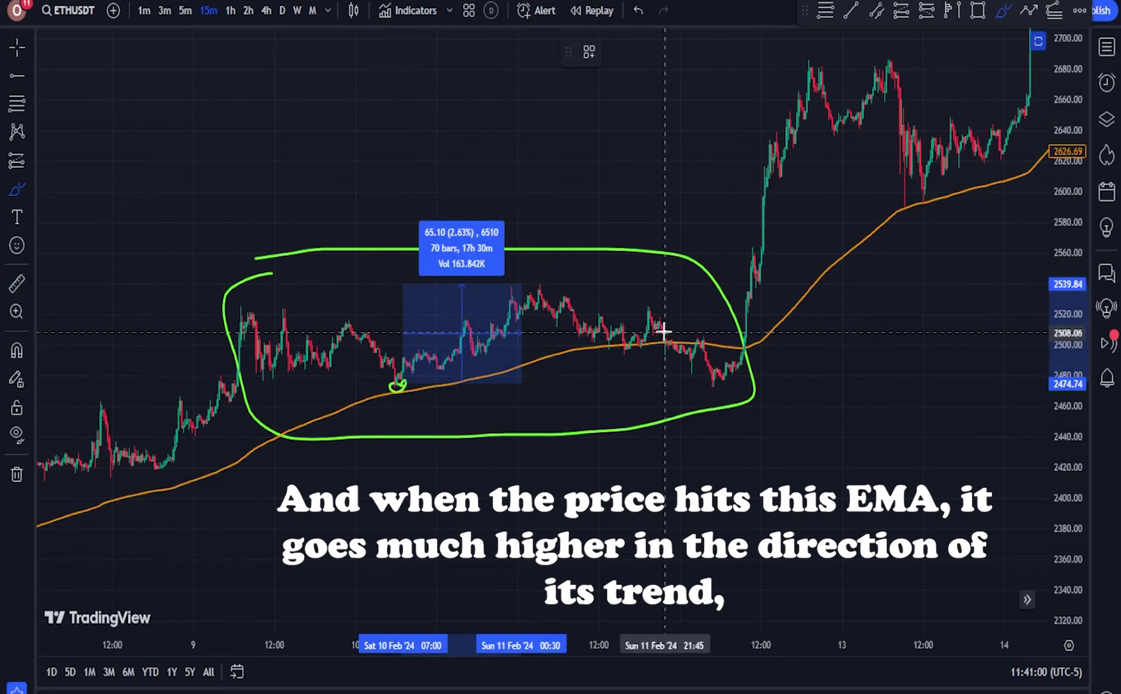
pyautogui.moveTo(659, 332); pyautogui.dragTo(676, 331)
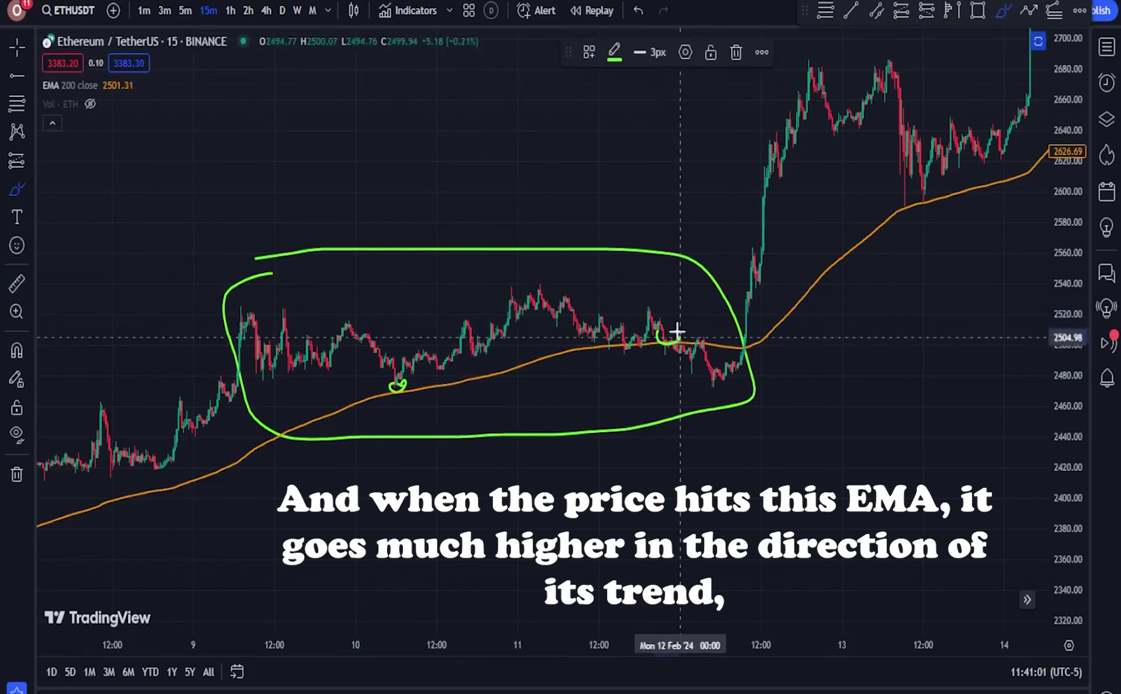
pyautogui.click(16, 285)
pyautogui.moveTo(677, 337); pyautogui.dragTo(745, 382)
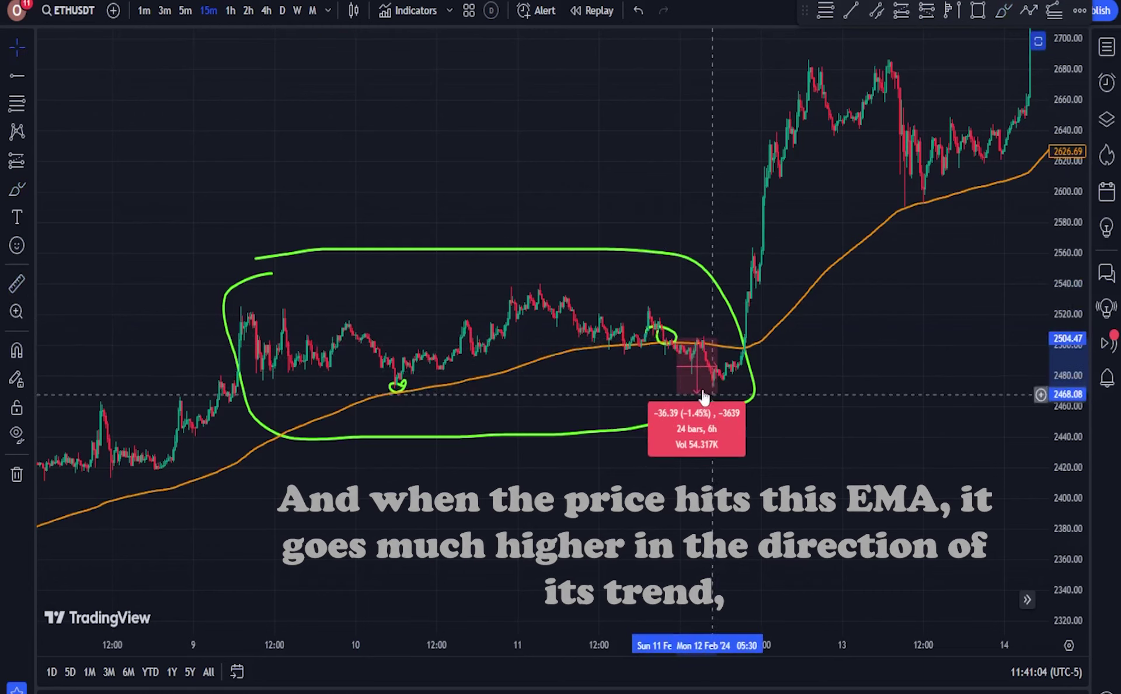
pyautogui.click(677, 342)
pyautogui.press('Delete')
# Circle the 12 February upward EMA crossing and measure the price rise from it to the next high
pyautogui.scroll(3, 876, 341)
pyautogui.moveTo(587, 390); pyautogui.dragTo(476, 401)
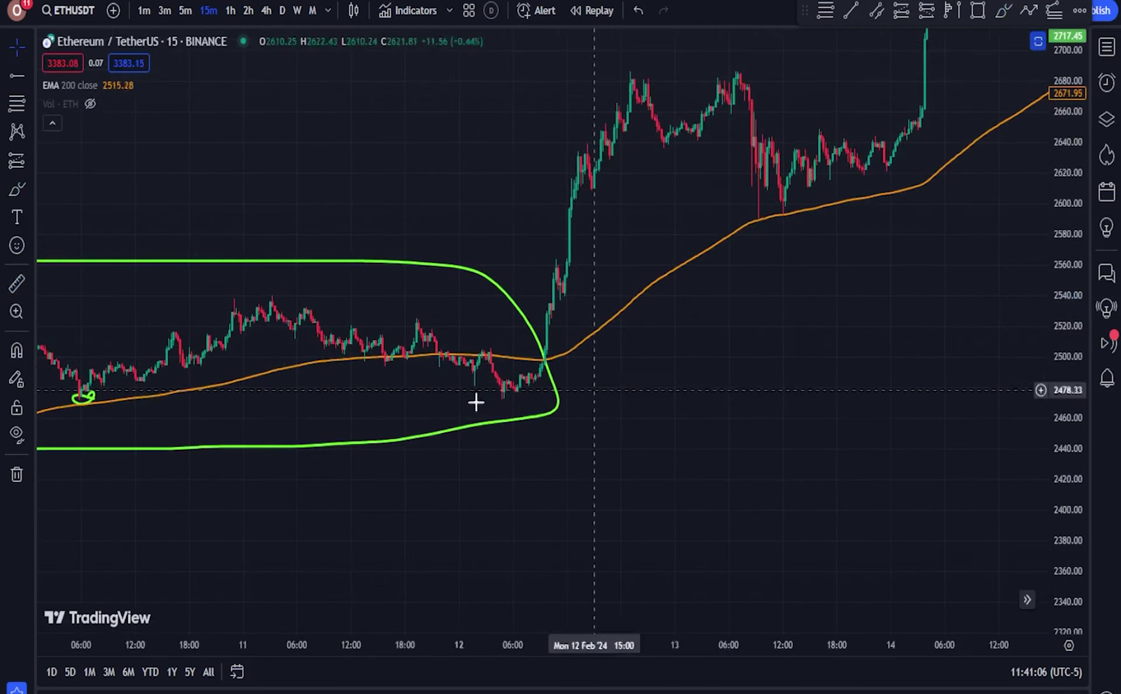
pyautogui.click(16, 285)
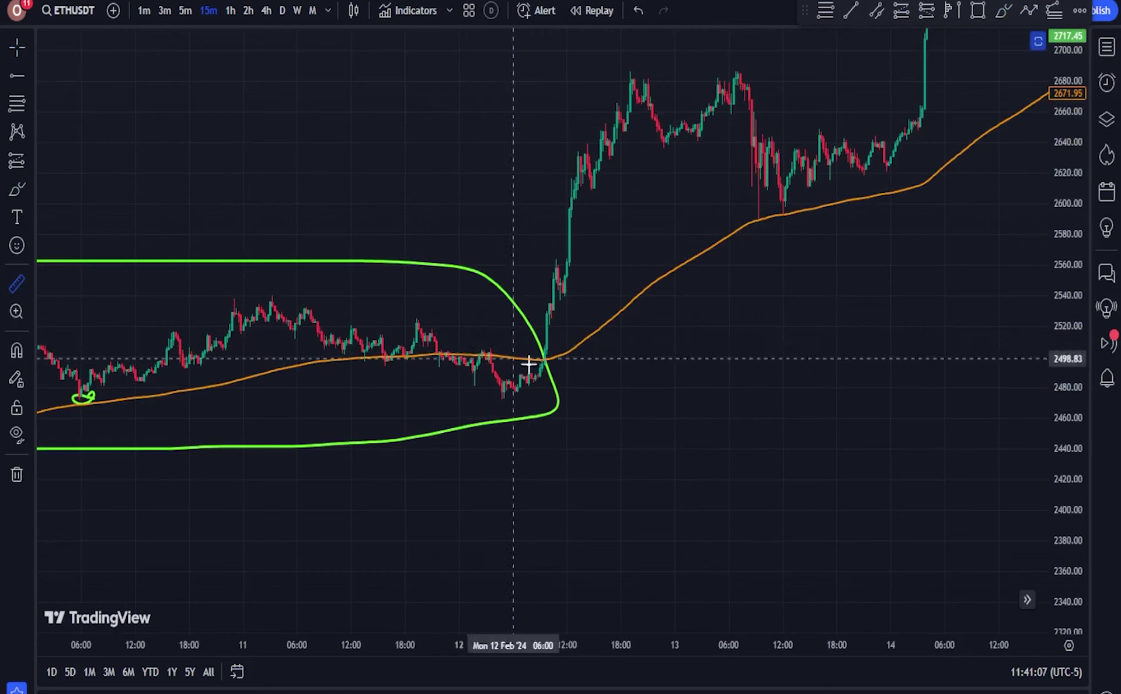
pyautogui.click(16, 194)
pyautogui.moveTo(544, 368); pyautogui.dragTo(549, 339)
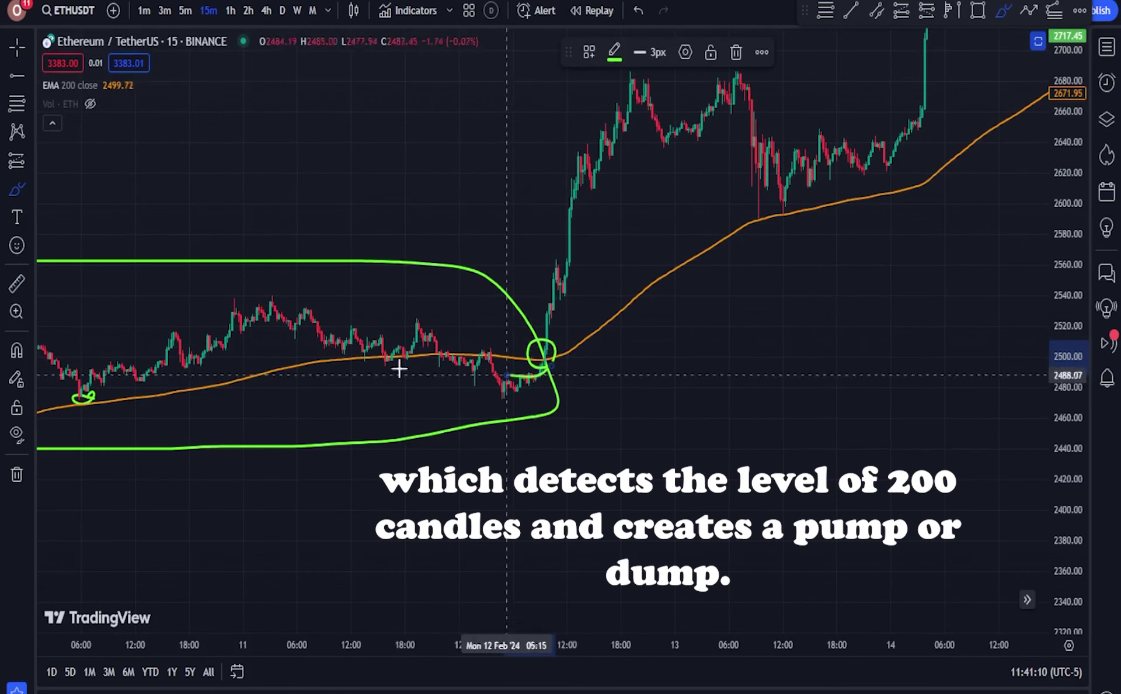
pyautogui.click(16, 284)
pyautogui.click(542, 369)
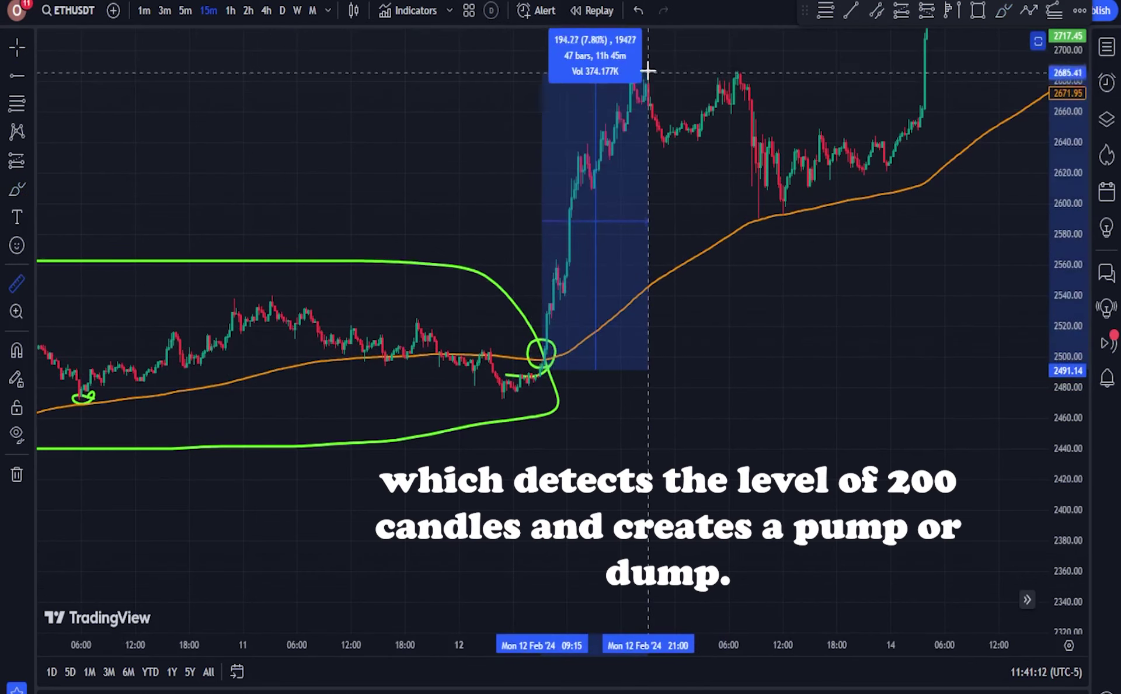
# Place horizontal rays at 2684.38 and 2606.99 around the 12 to 14 February range and sketch its sideways swings with an upward breakout
pyautogui.click(12, 50)
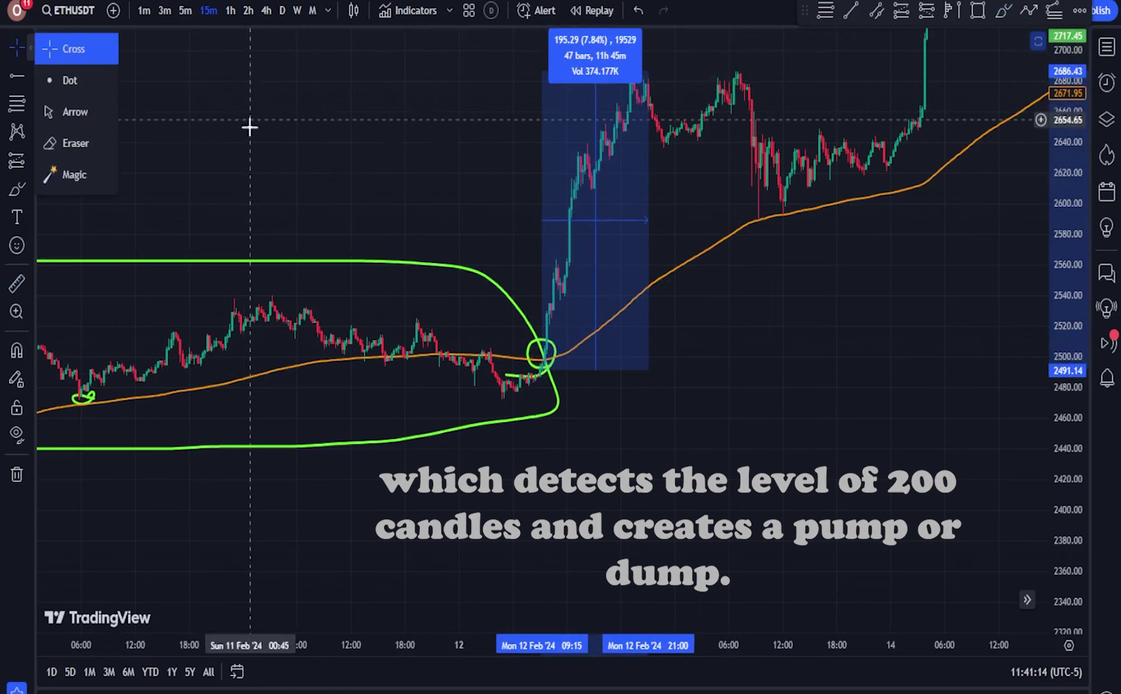
pyautogui.moveTo(250, 127); pyautogui.dragTo(234, 143)
pyautogui.moveTo(819, 334); pyautogui.dragTo(746, 381)
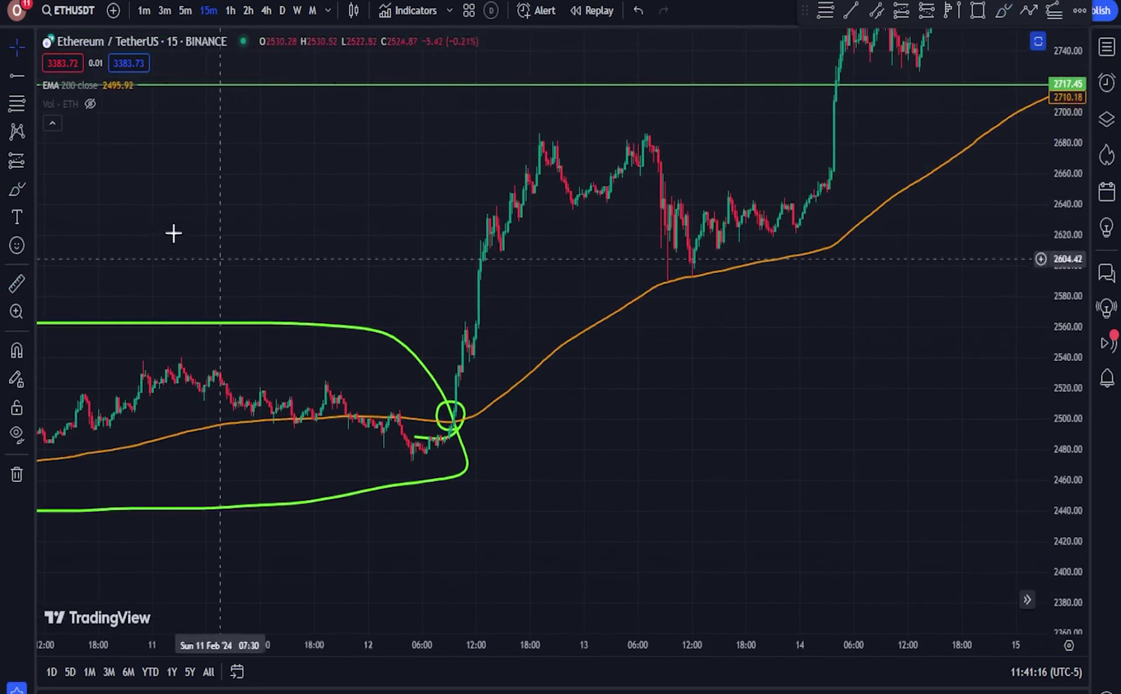
pyautogui.click(523, 137)
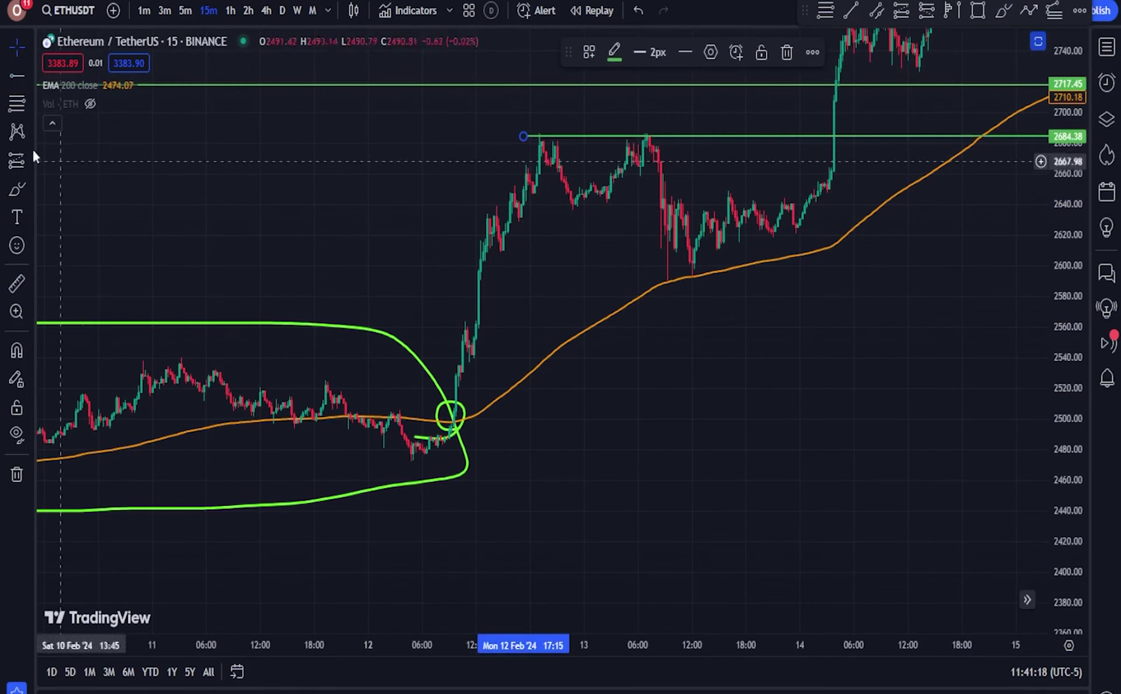
pyautogui.click(14, 79)
pyautogui.click(471, 254)
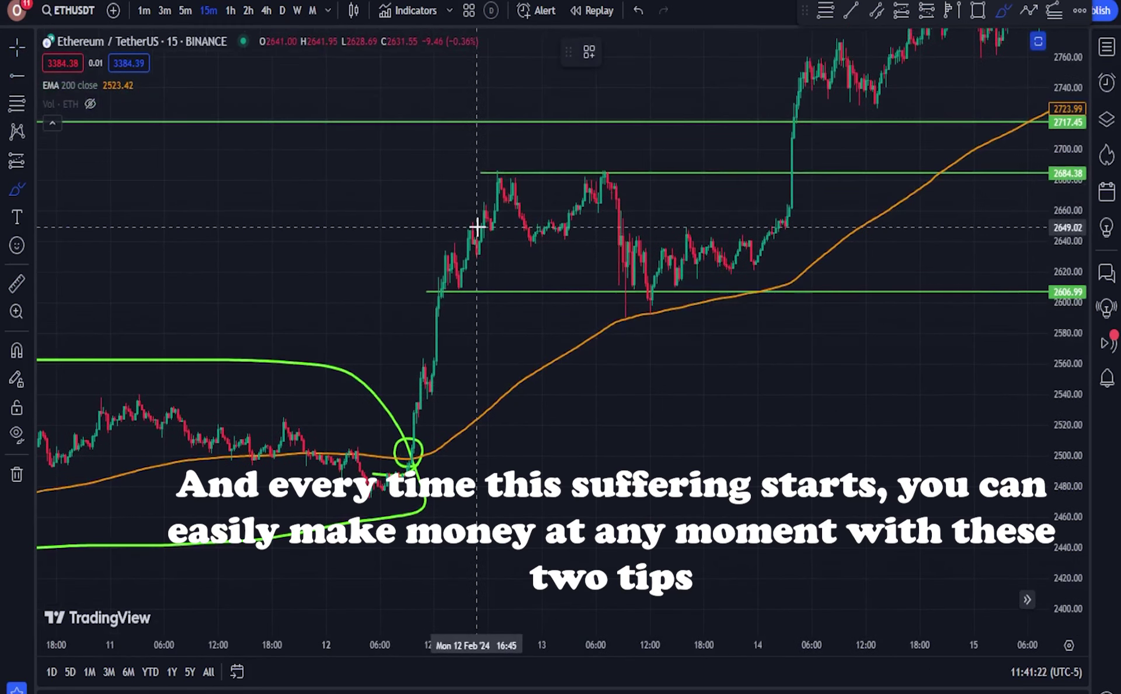
pyautogui.moveTo(481, 253); pyautogui.dragTo(683, 223)
pyautogui.moveTo(726, 263); pyautogui.dragTo(812, 60)
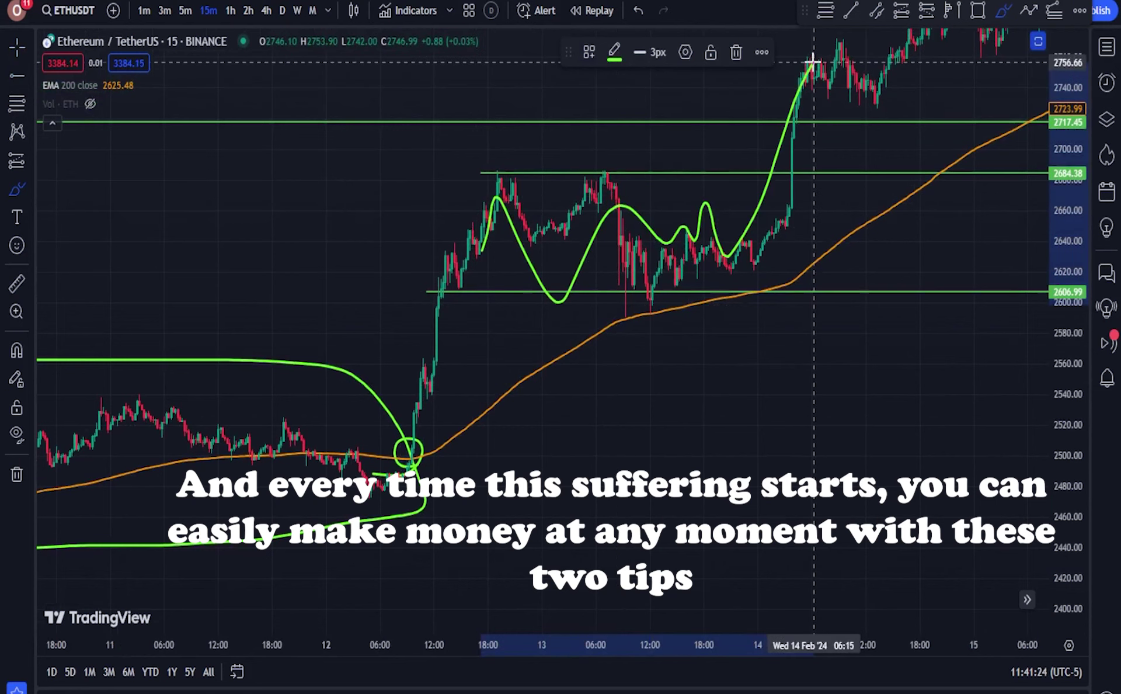
# Sketch a stepped rise with sideways pauses in the empty area below the price, and undo the stroke
pyautogui.moveTo(611, 554); pyautogui.dragTo(661, 387)
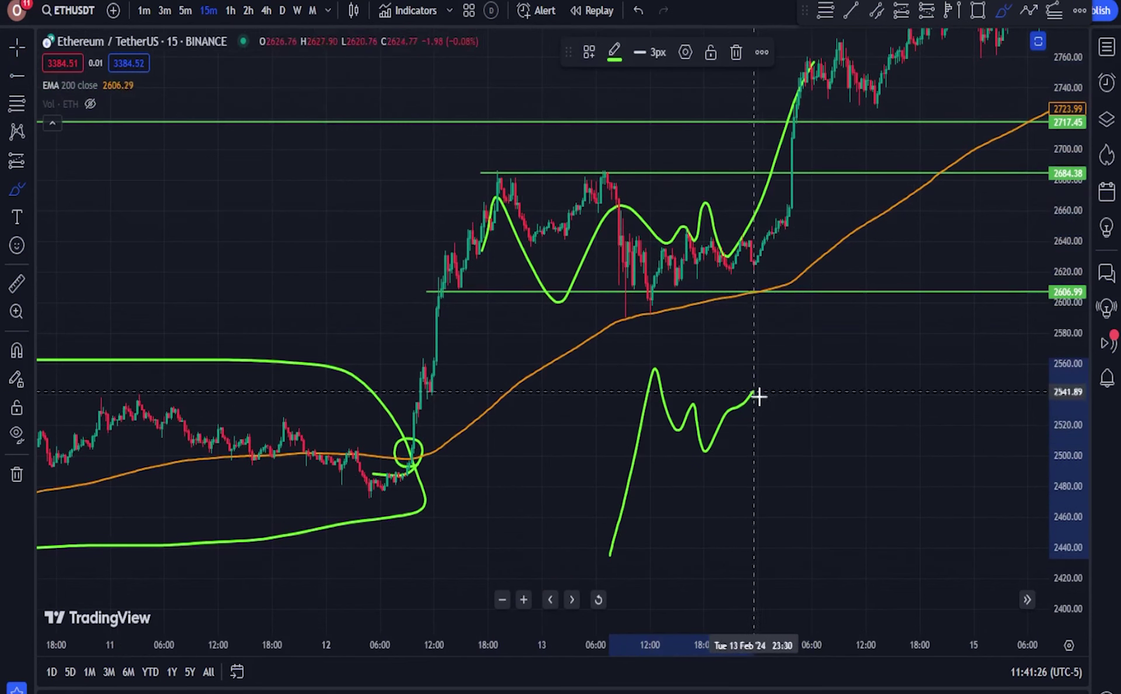
pyautogui.moveTo(758, 396); pyautogui.dragTo(839, 259)
pyautogui.moveTo(879, 306); pyautogui.dragTo(1007, 107)
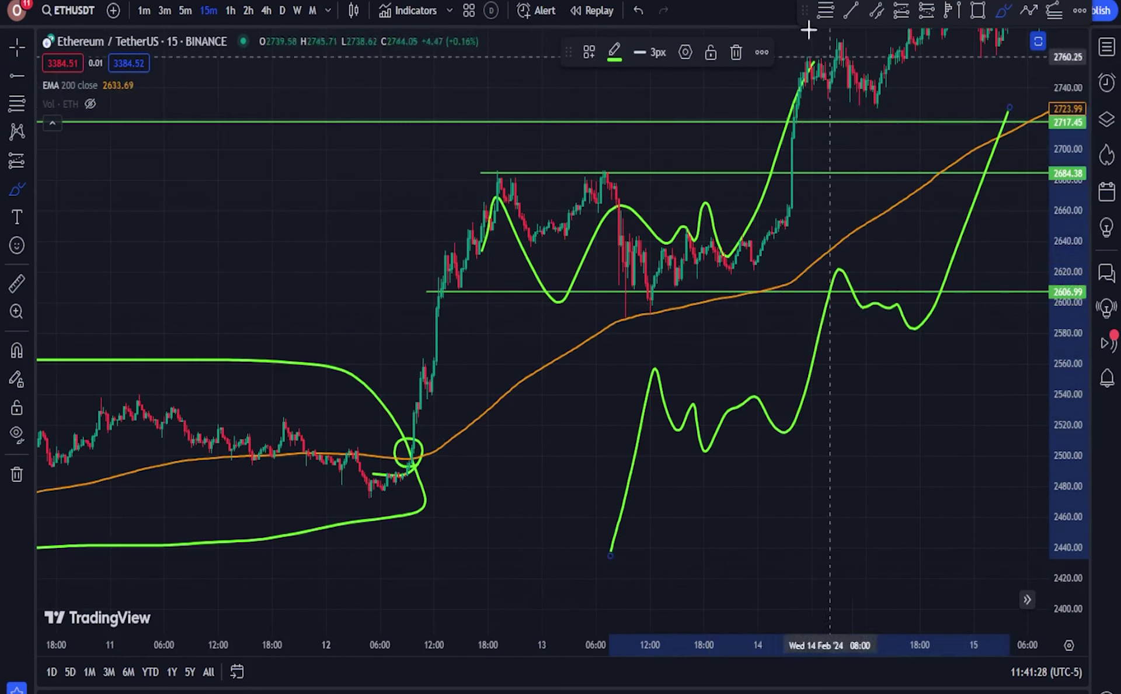
pyautogui.click(643, 8)
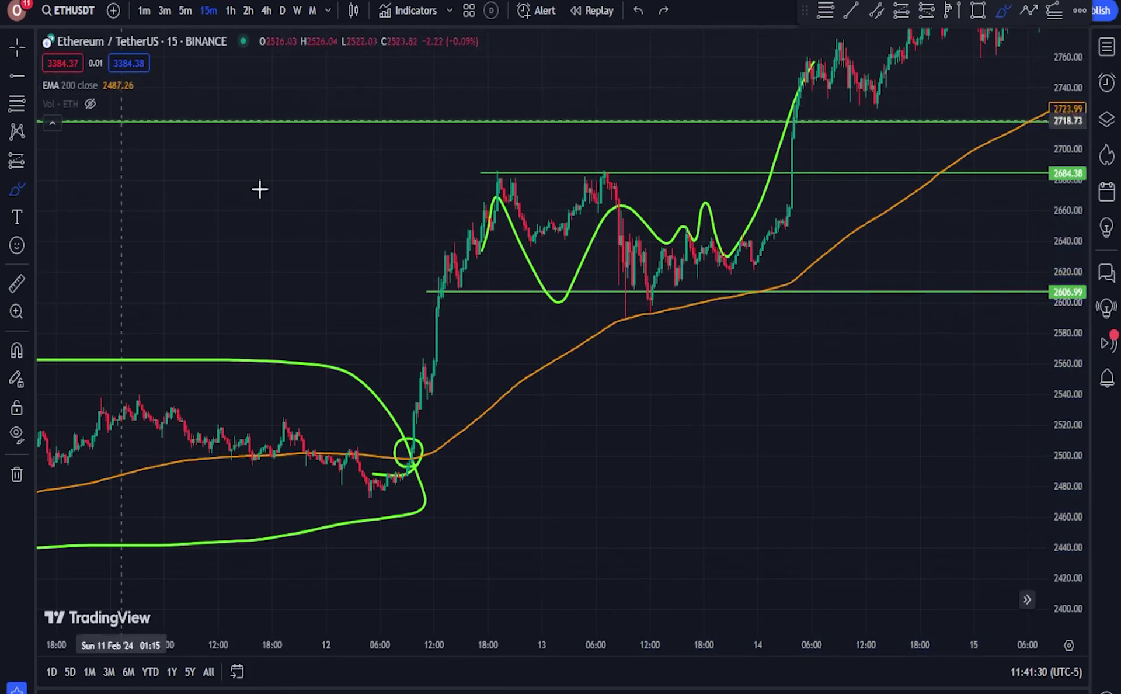
# Draw a rising trend line beneath the lows from 14 February, starting at 2701.81 and ending near 17 February
pyautogui.press('Escape')
pyautogui.moveTo(710, 450); pyautogui.dragTo(646, 466)
pyautogui.moveTo(698, 413); pyautogui.dragTo(533, 578)
pyautogui.moveTo(722, 197)
pyautogui.mouseDown()
pyautogui.moveTo(549, 213)
pyautogui.moveTo(348, 262)
pyautogui.mouseUp()
pyautogui.click(28, 81)
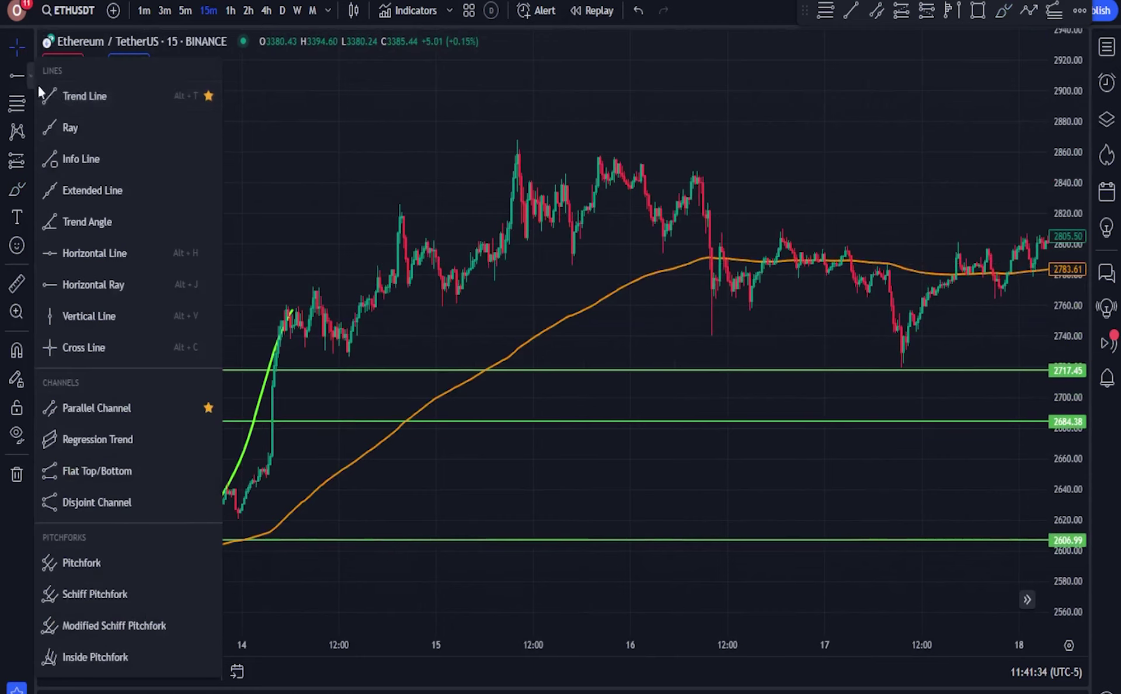
pyautogui.click(86, 90)
pyautogui.click(272, 395)
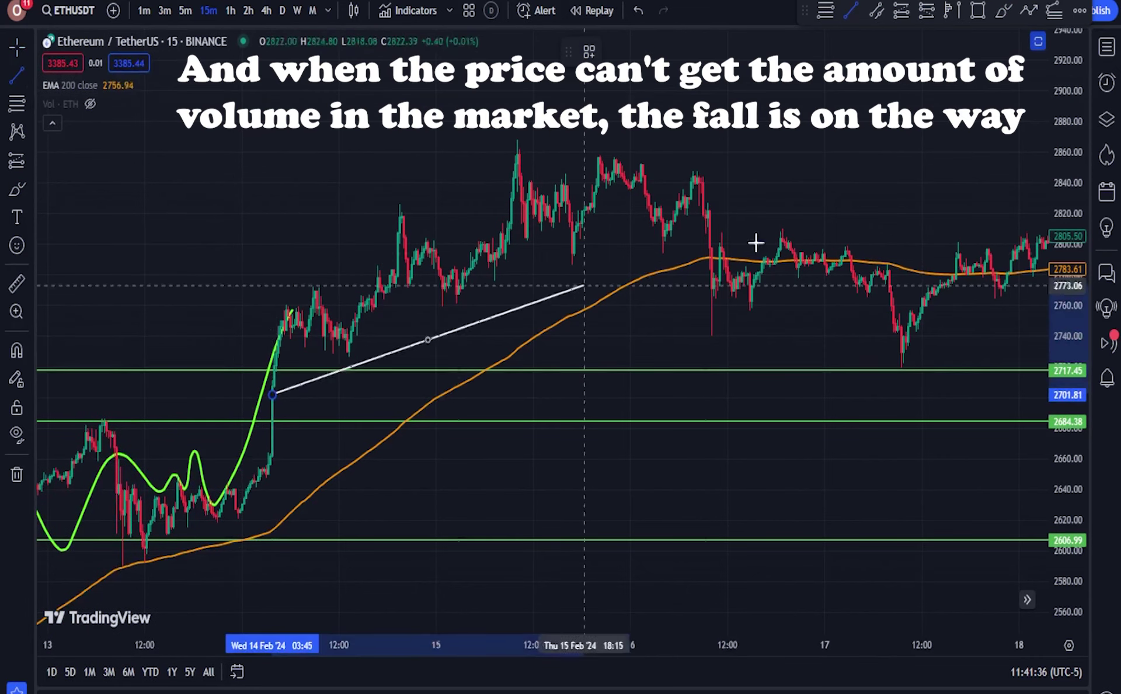
pyautogui.click(829, 163)
# Trace the upswings to the 15 February peak freehand and mark three successively lower highs with short horizontal strokes
pyautogui.click(11, 190)
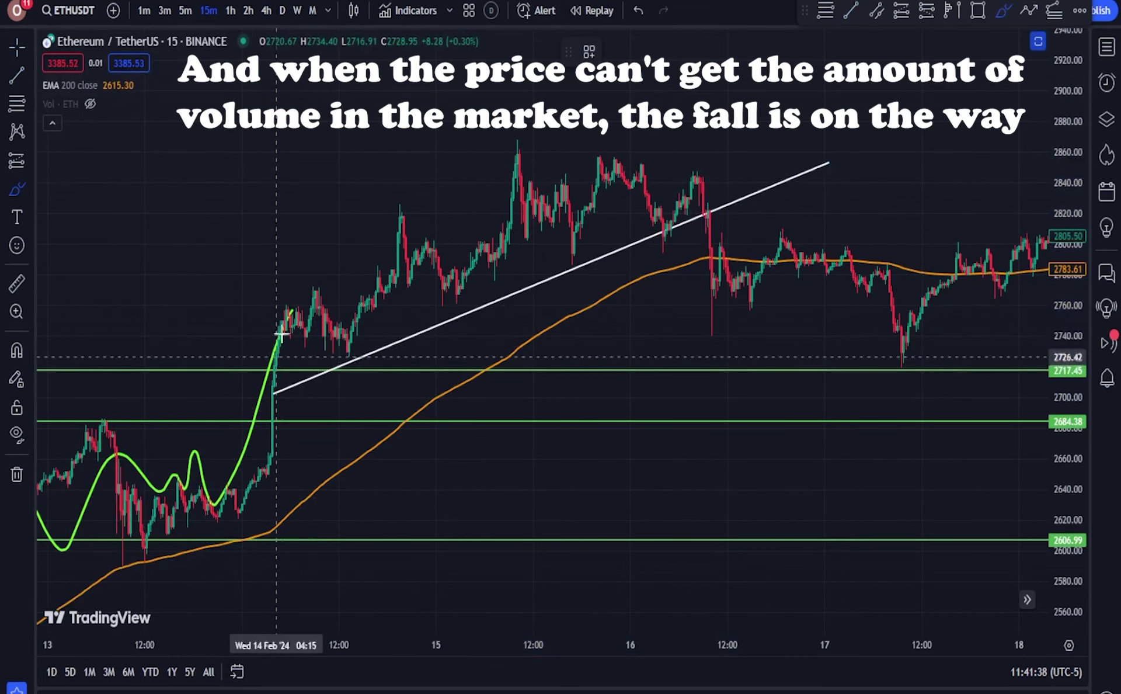
pyautogui.moveTo(281, 334)
pyautogui.mouseDown()
pyautogui.moveTo(343, 307)
pyautogui.moveTo(402, 207)
pyautogui.moveTo(475, 264)
pyautogui.mouseUp()
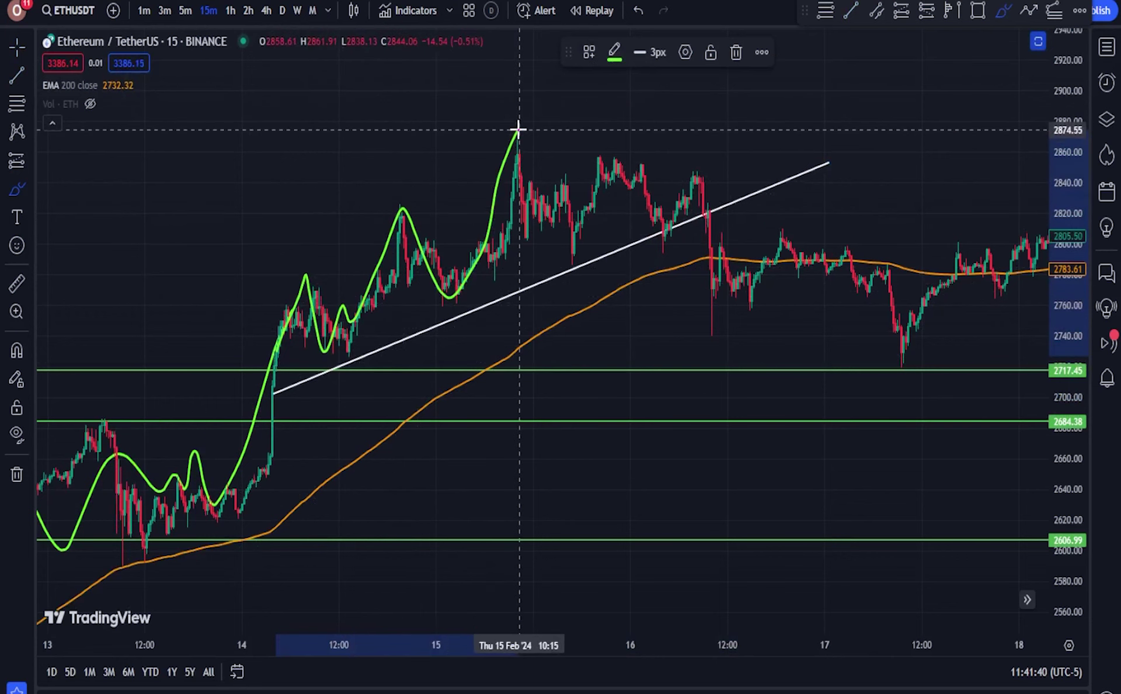
pyautogui.moveTo(503, 133); pyautogui.dragTo(777, 133)
pyautogui.moveTo(705, 160); pyautogui.dragTo(595, 160)
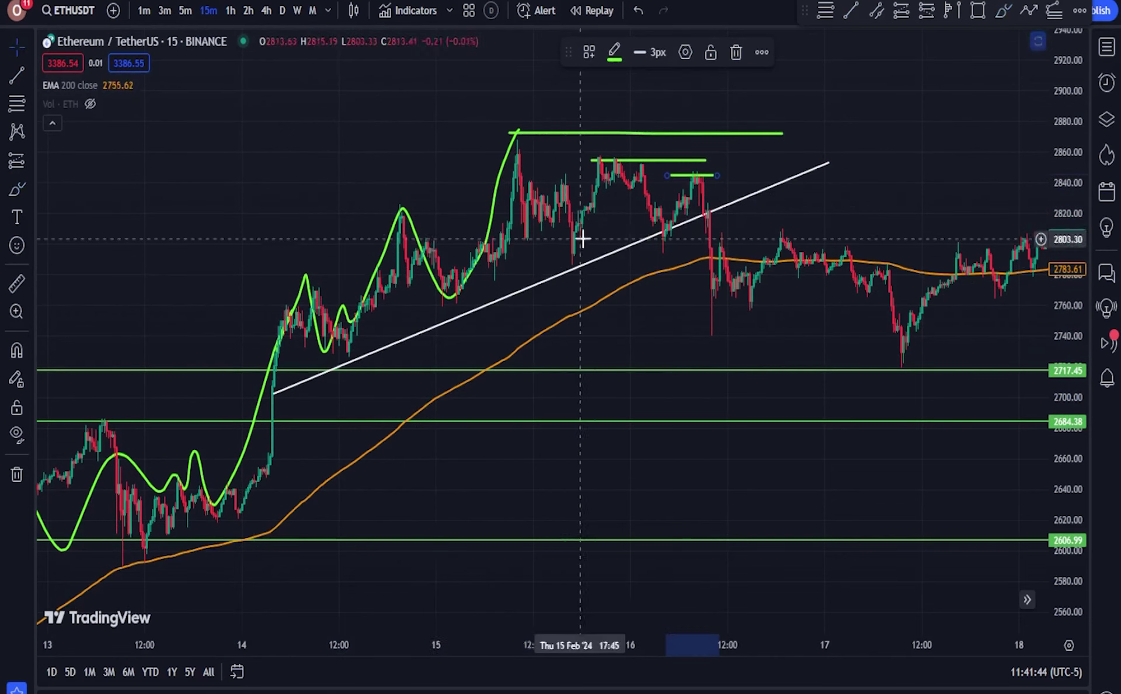
# Delete the freehand stroke tracing the upswings to the 15 February peak
pyautogui.moveTo(583, 238); pyautogui.dragTo(440, 239)
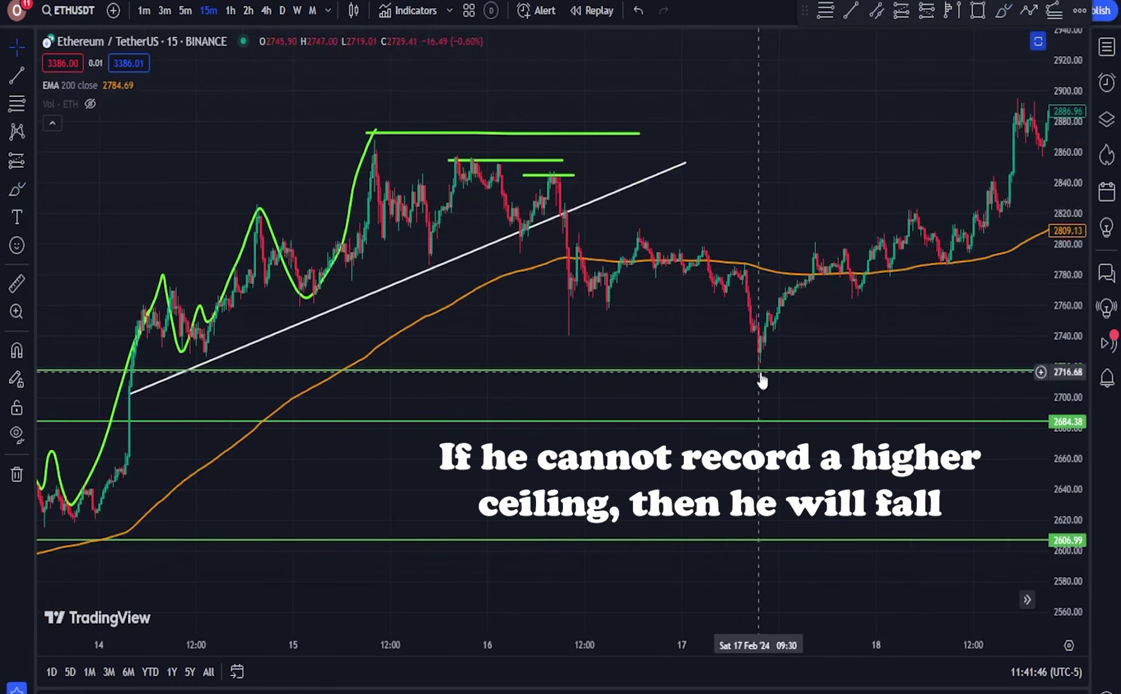
pyautogui.moveTo(754, 378); pyautogui.dragTo(853, 246)
pyautogui.scroll(-3, 853, 246)
pyautogui.scroll(2, 854, 246)
pyautogui.moveTo(770, 252); pyautogui.dragTo(592, 267)
pyautogui.scroll(-2, 603, 268)
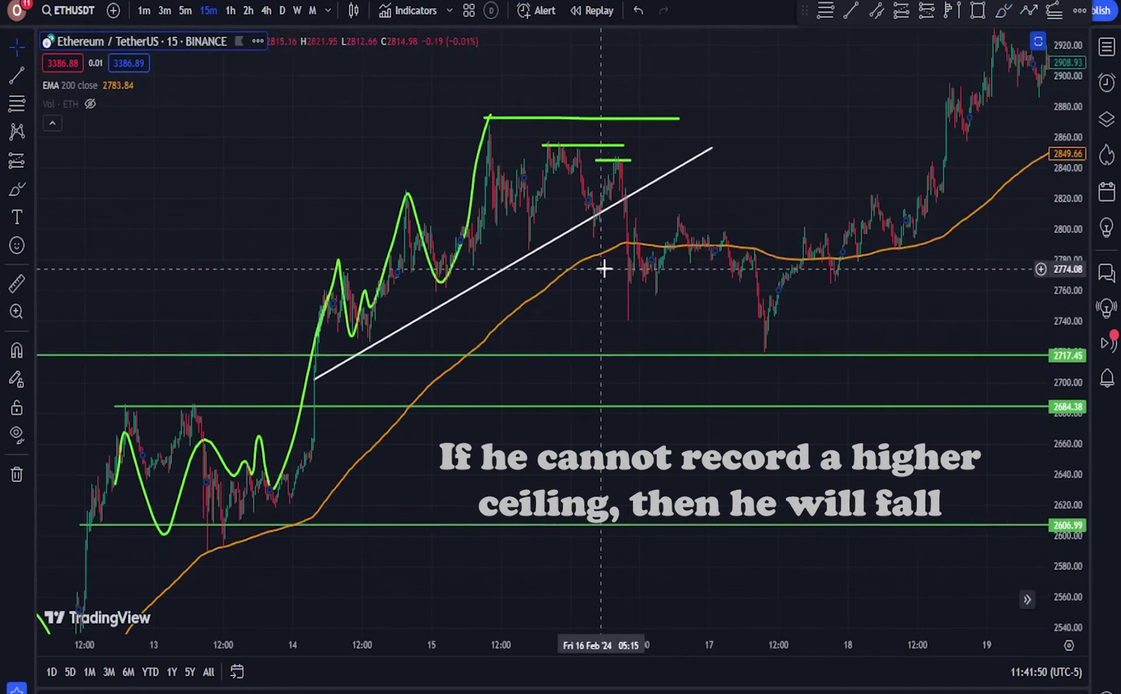
pyautogui.moveTo(656, 253); pyautogui.dragTo(648, 260)
pyautogui.click(479, 127)
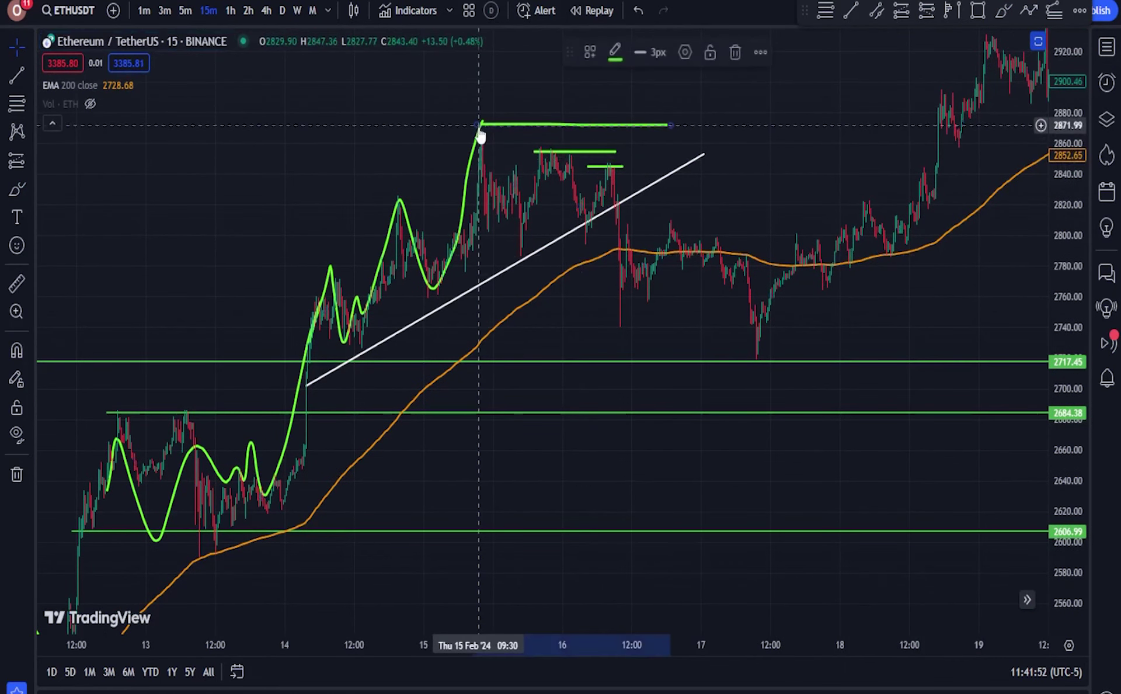
pyautogui.click(473, 151)
pyautogui.press('Delete')
# Place a horizontal ray at the 15 February high, at 2868.40, on the chart with the 50 and 200 EMAs
pyautogui.moveTo(520, 196); pyautogui.dragTo(608, 174)
pyautogui.scroll(3, 608, 174)
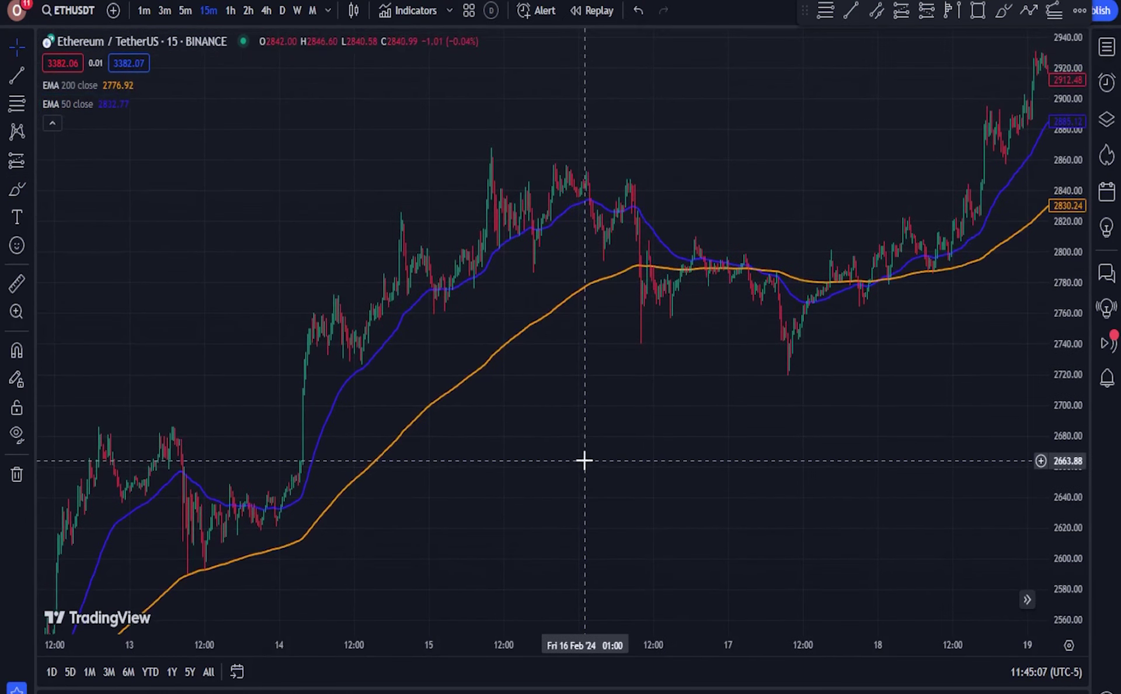
pyautogui.scroll(3, 584, 461)
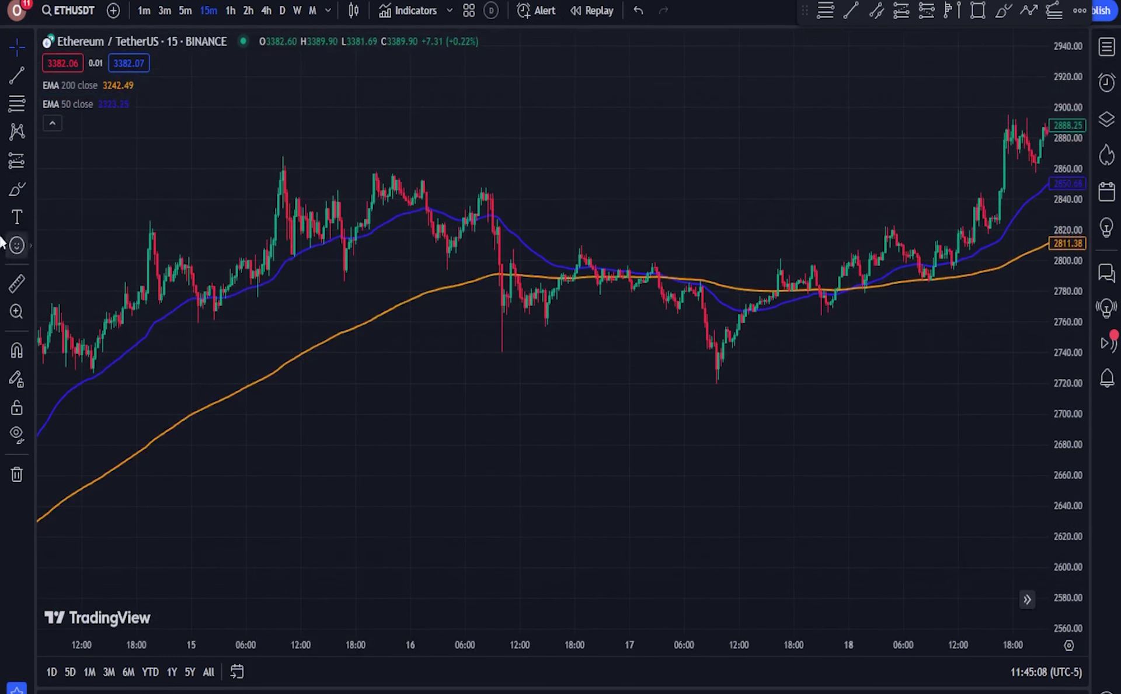
pyautogui.scroll(-1, 170, 225)
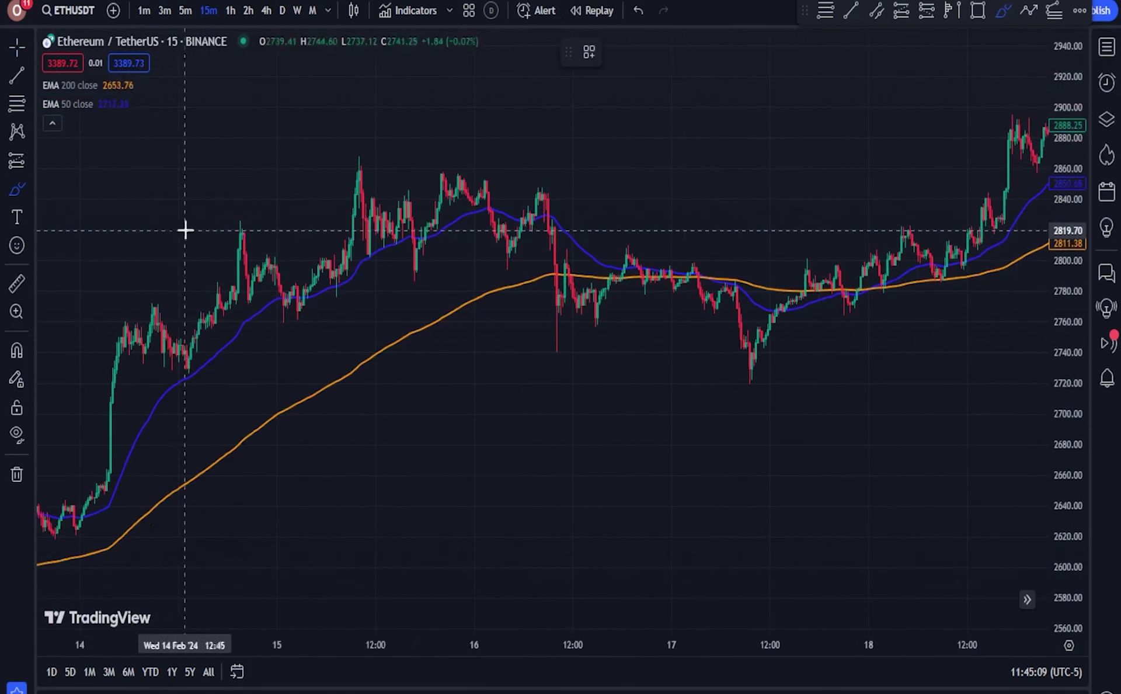
pyautogui.click(29, 75)
pyautogui.click(82, 255)
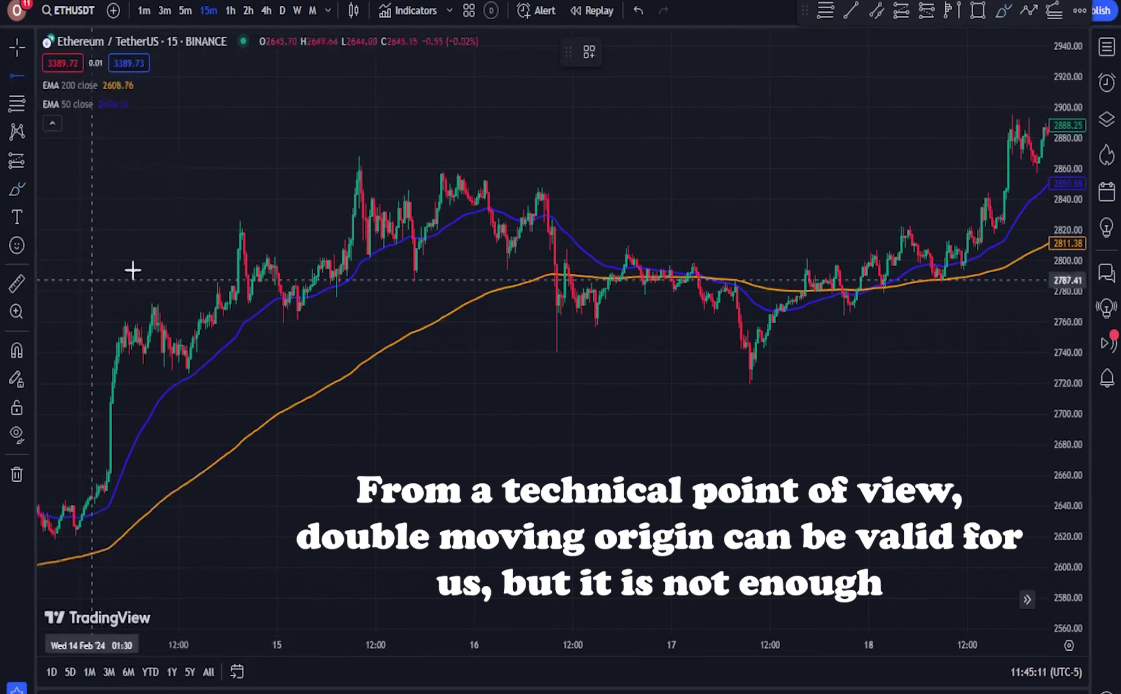
pyautogui.click(351, 155)
pyautogui.click(267, 314)
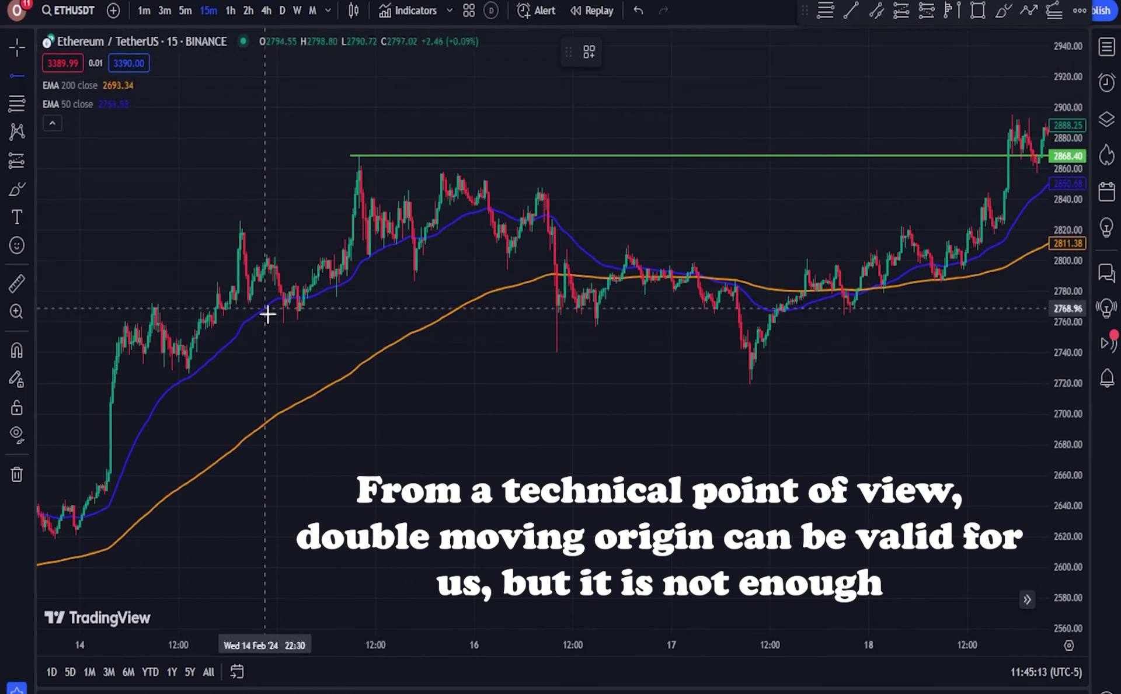
# Place a horizontal ray beneath the lows at 2739.74 and circle the downward EMA crossover of early 17 February freehand
pyautogui.click(261, 353)
pyautogui.moveTo(581, 247); pyautogui.dragTo(566, 243)
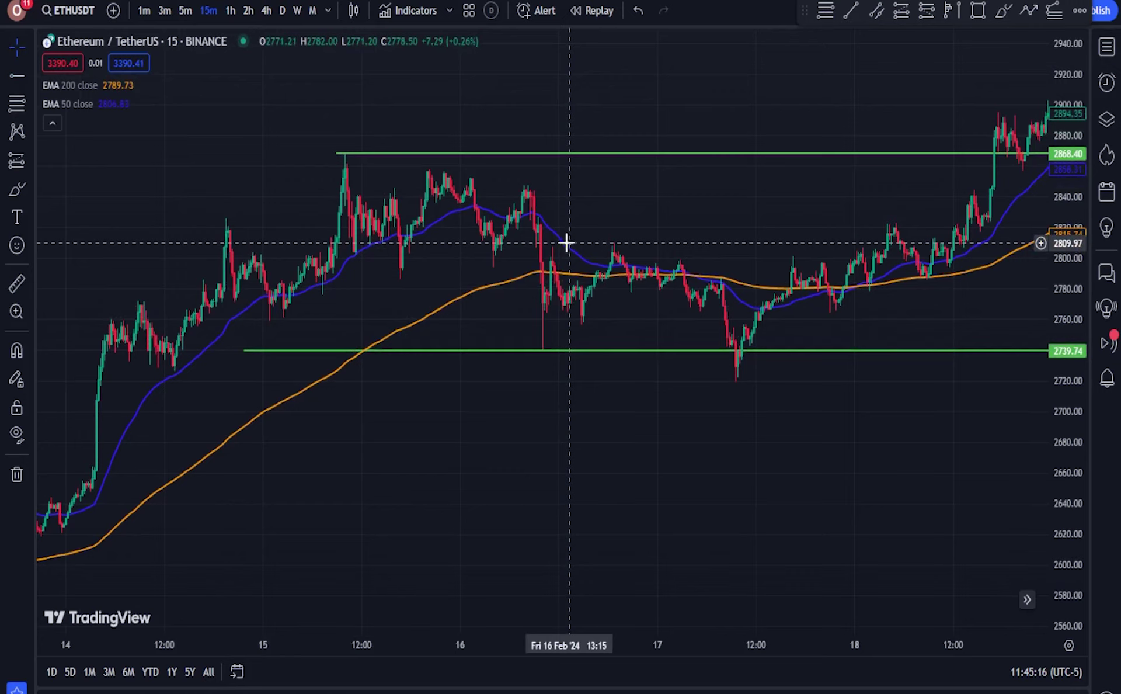
pyautogui.click(11, 195)
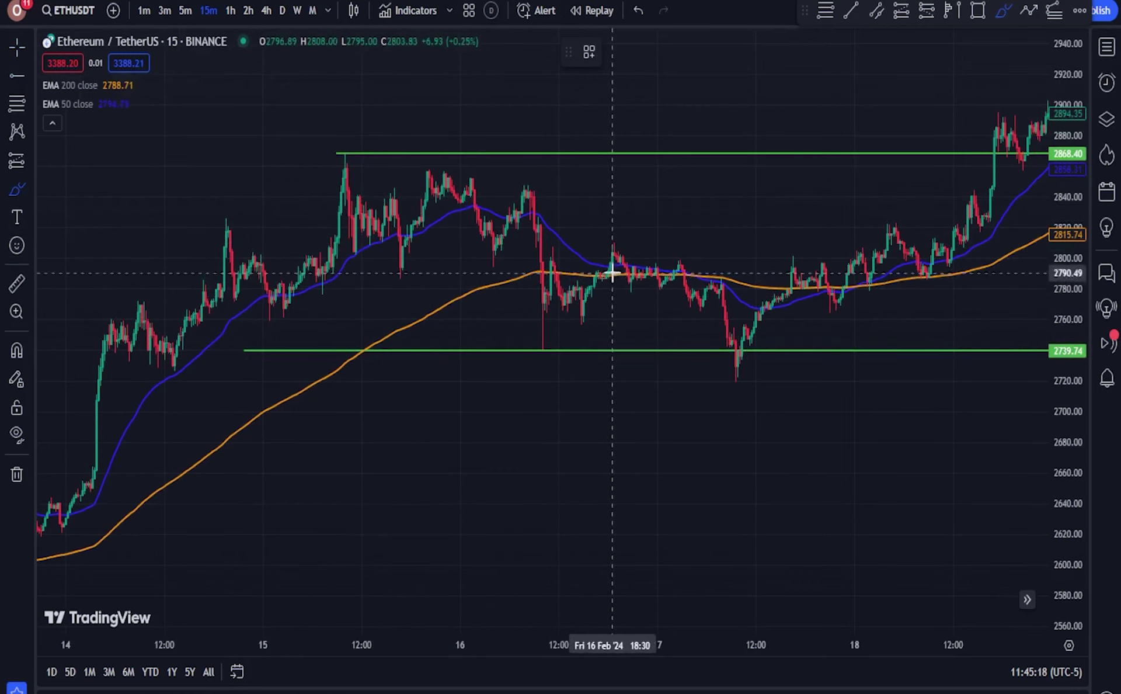
pyautogui.scroll(3, 876, 260)
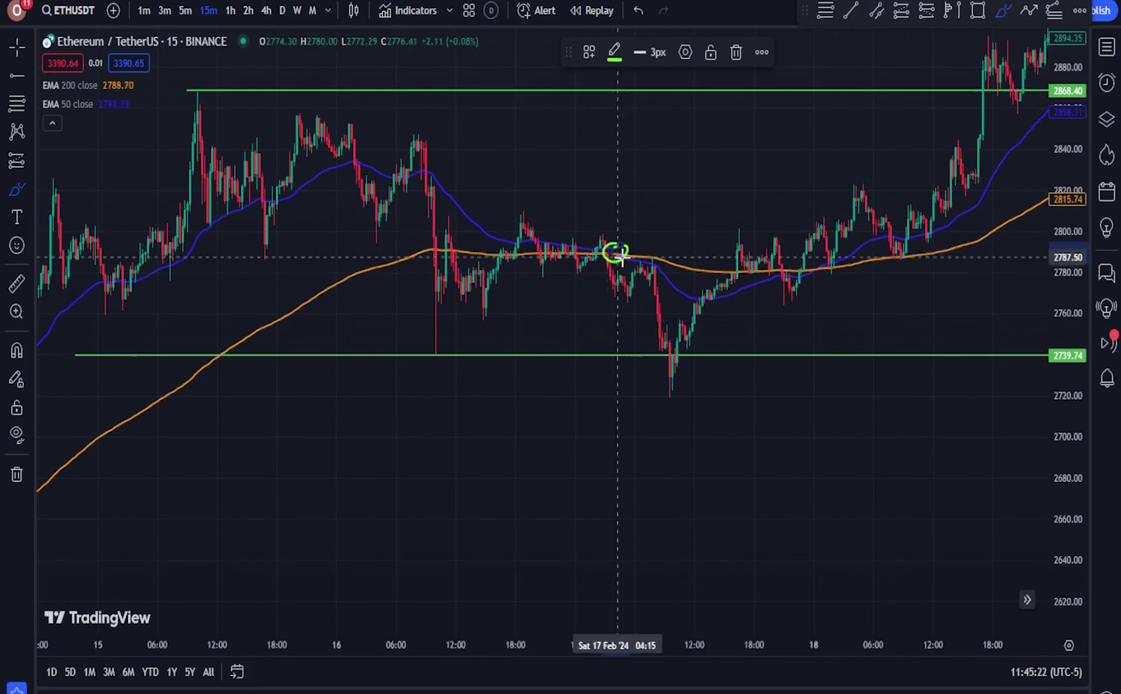
pyautogui.scroll(2, 622, 254)
# Draw a falling trend line over the highs from 16 February 00:30 at 2860.99 to the evening of 17 February at 2762.40
pyautogui.click(30, 76)
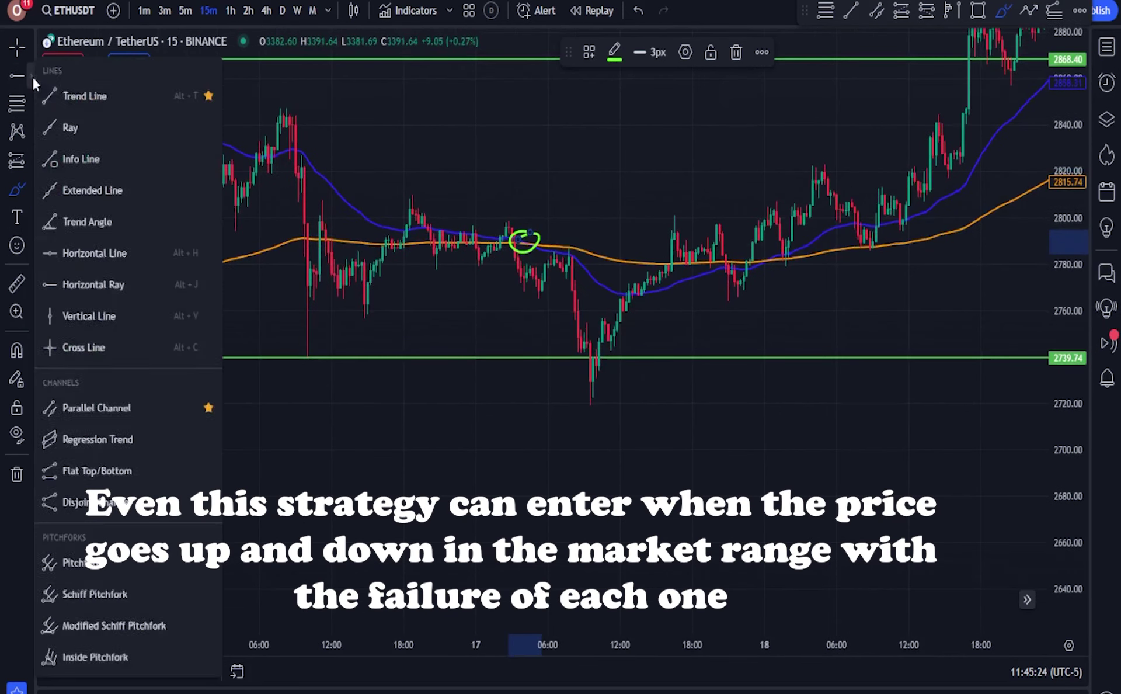
pyautogui.click(75, 93)
pyautogui.scroll(-2, 292, 92)
pyautogui.click(314, 79)
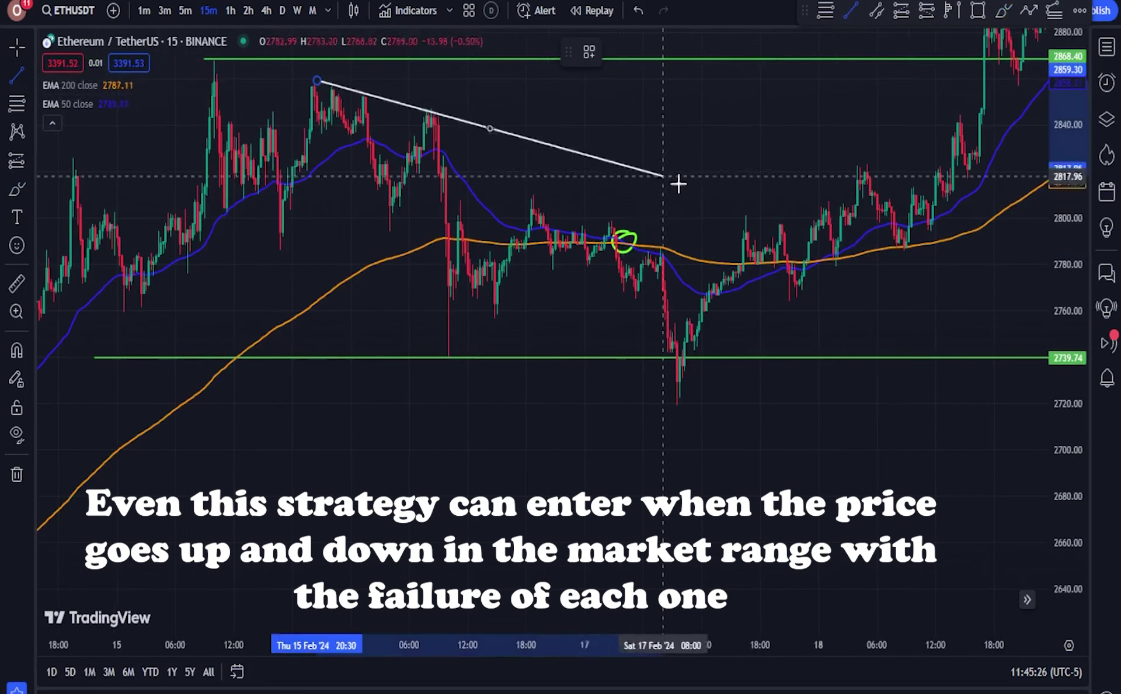
pyautogui.click(756, 241)
pyautogui.moveTo(313, 79); pyautogui.dragTo(355, 77)
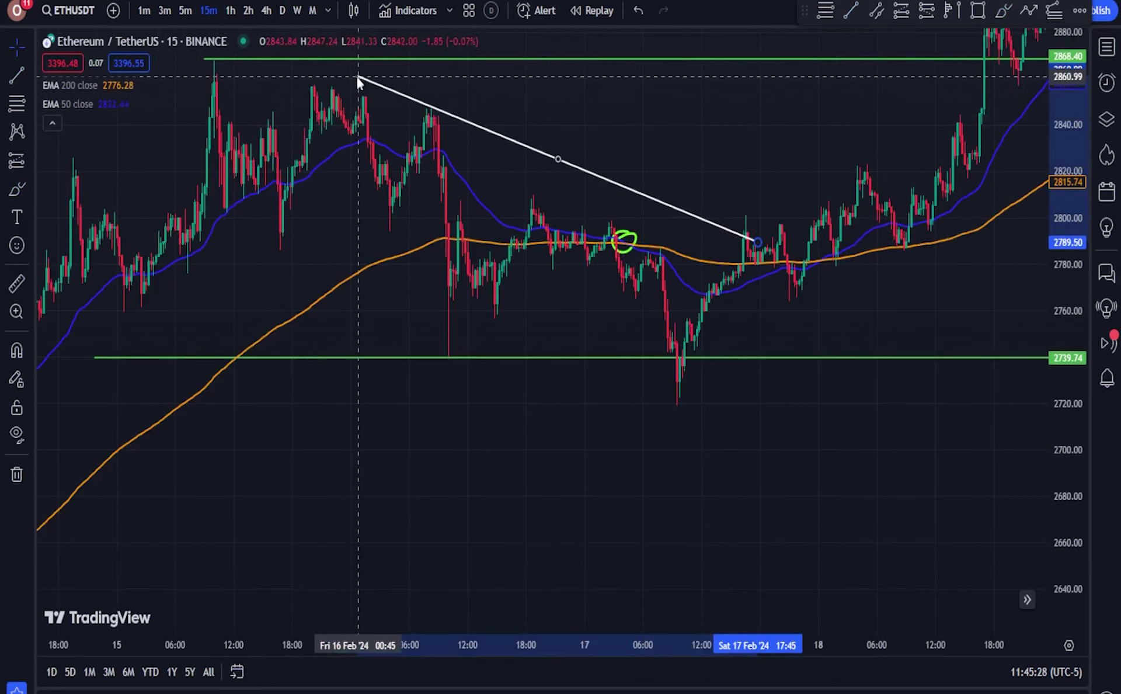
pyautogui.moveTo(756, 243); pyautogui.dragTo(773, 305)
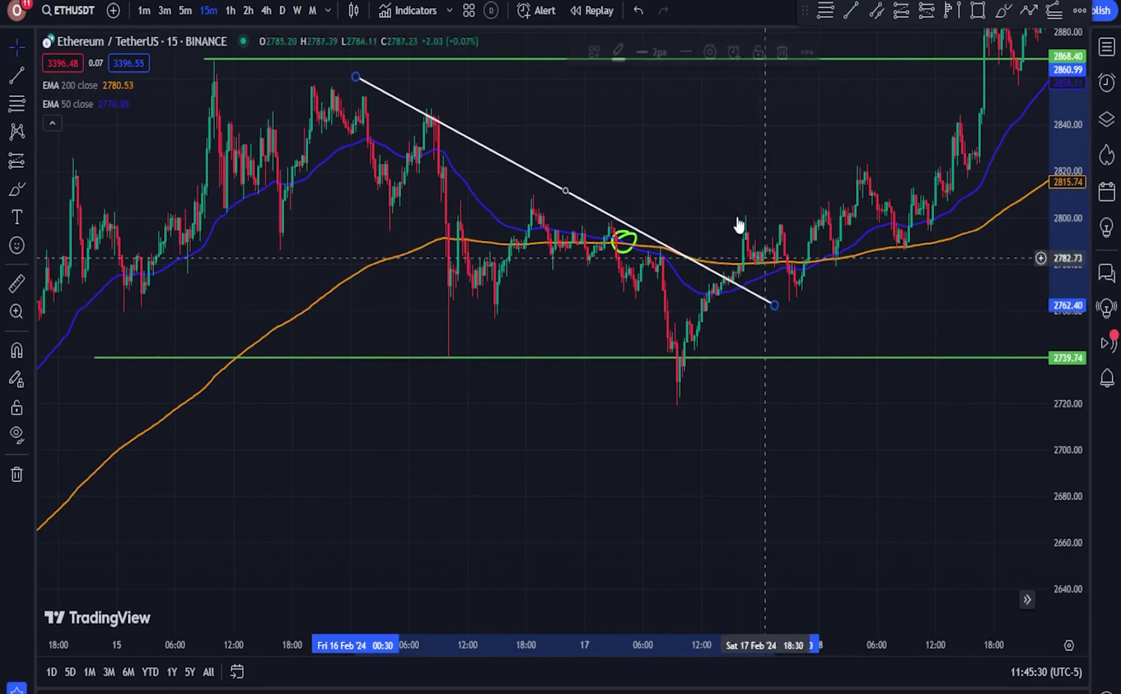
# Try a Fibonacci retracement from the 16 February high at 2849.13 down to 2738.00 on 18 February, and delete it
pyautogui.scroll(3, 672, 190)
pyautogui.moveTo(601, 154); pyautogui.dragTo(603, 164)
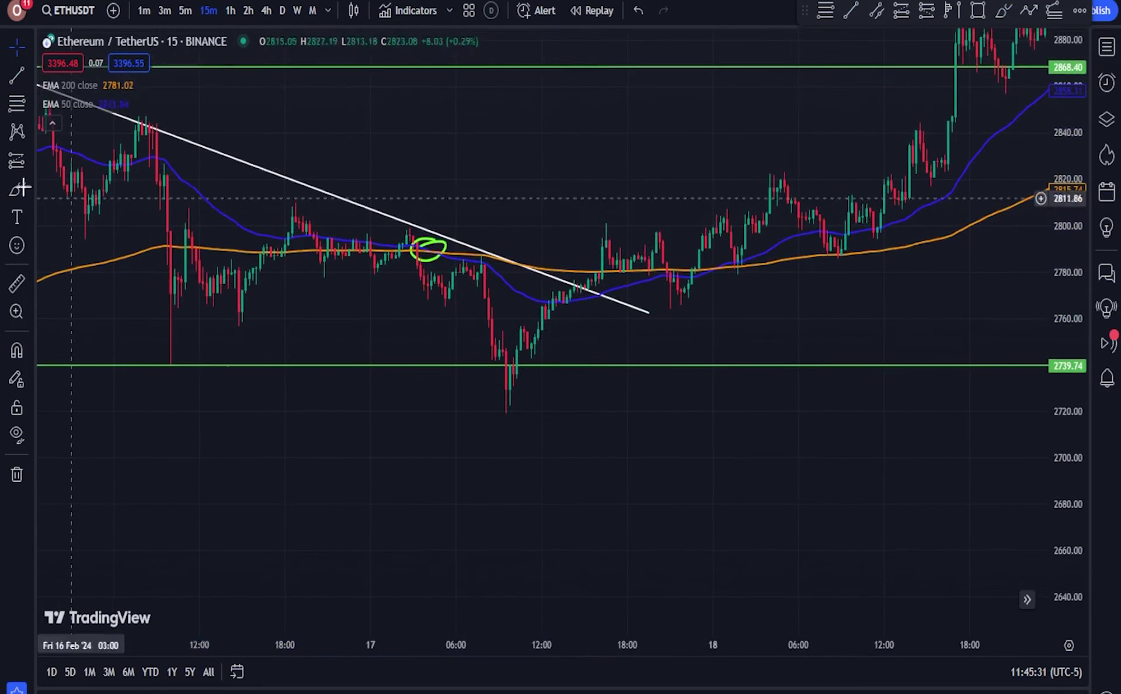
pyautogui.click(21, 102)
pyautogui.click(147, 112)
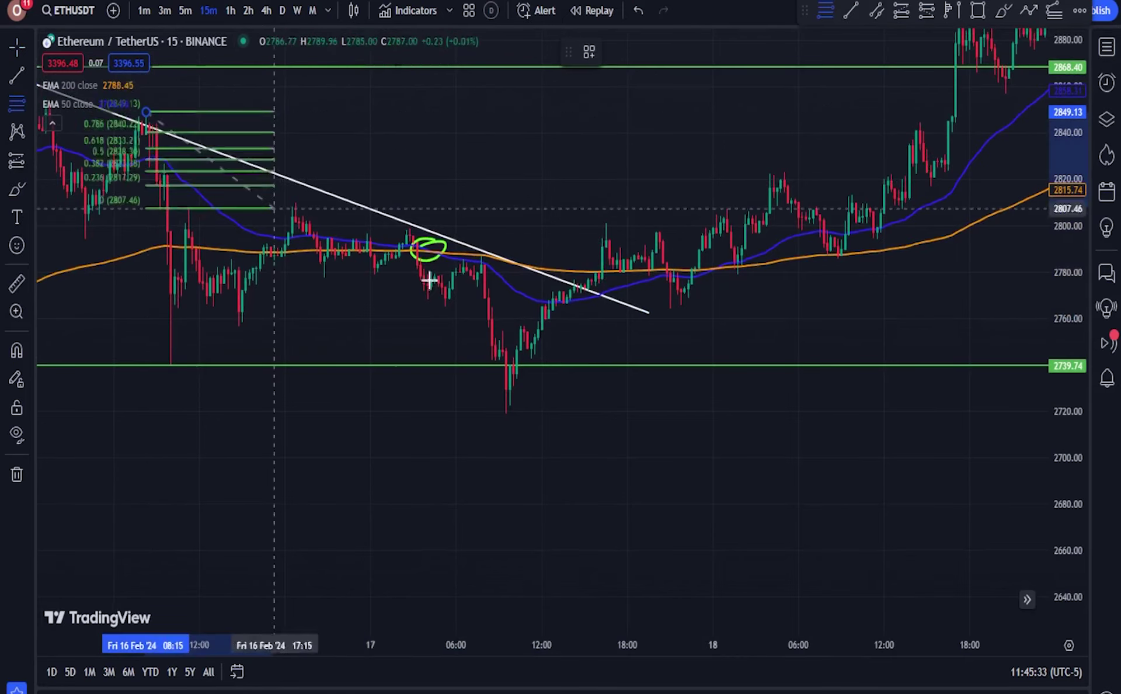
pyautogui.click(801, 368)
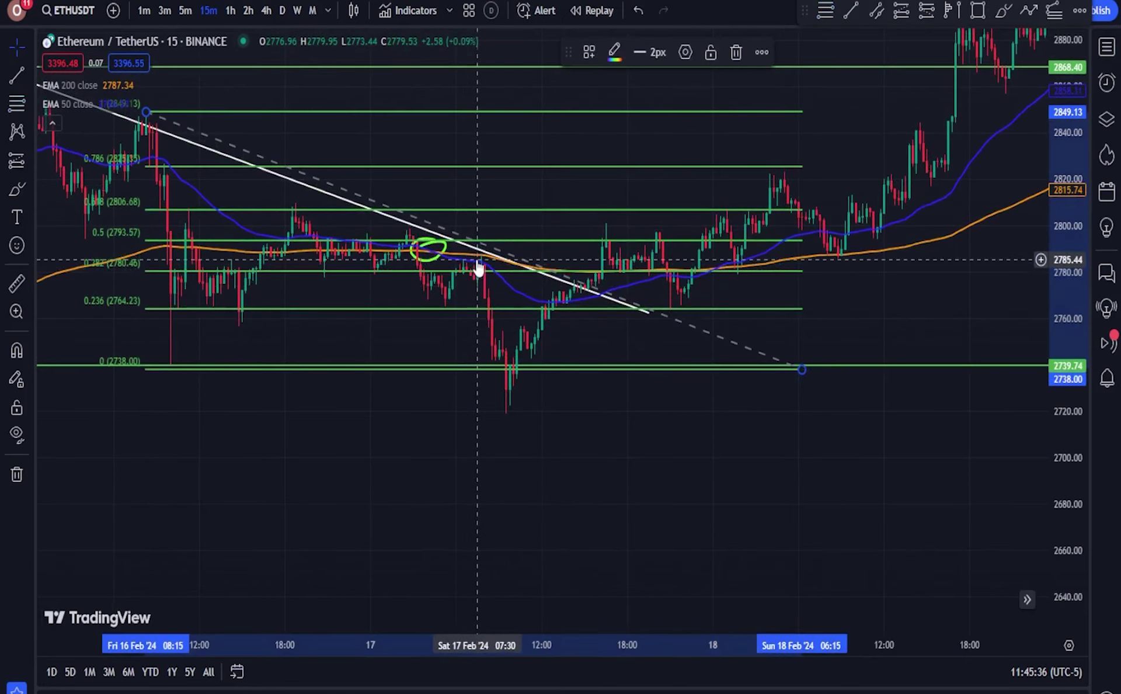
pyautogui.press('Delete')
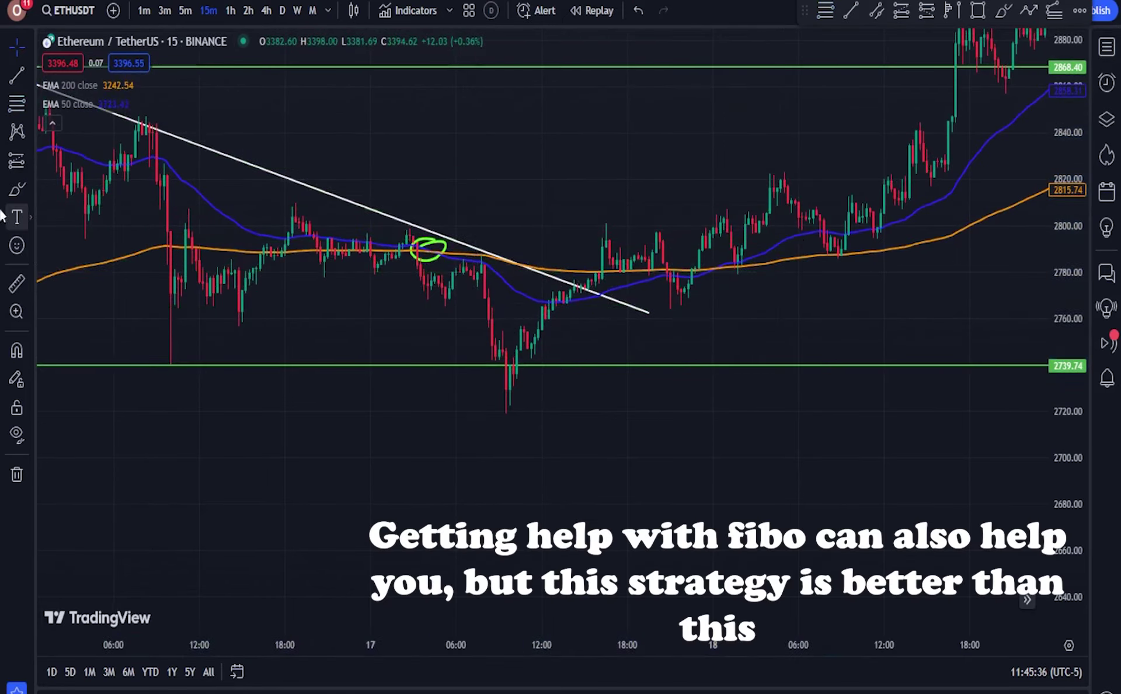
# Place a short position at 2783.74 on 17 February 07:30 with its target at 2738.34, near the lower horizontal ray
pyautogui.click(30, 162)
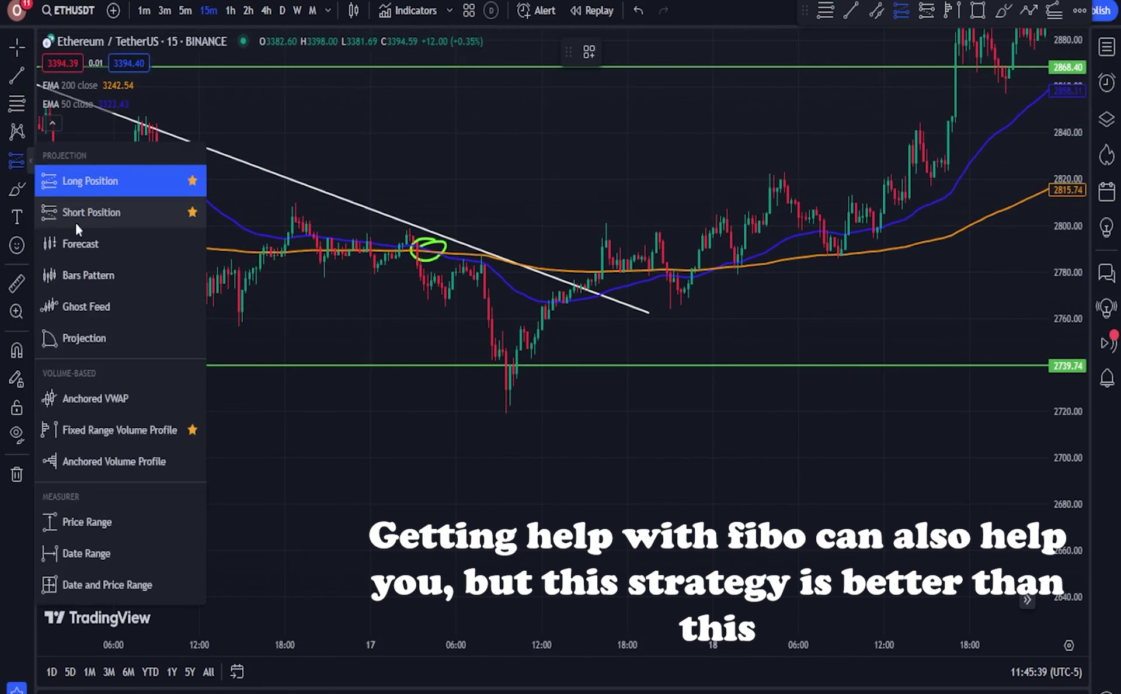
pyautogui.click(476, 263)
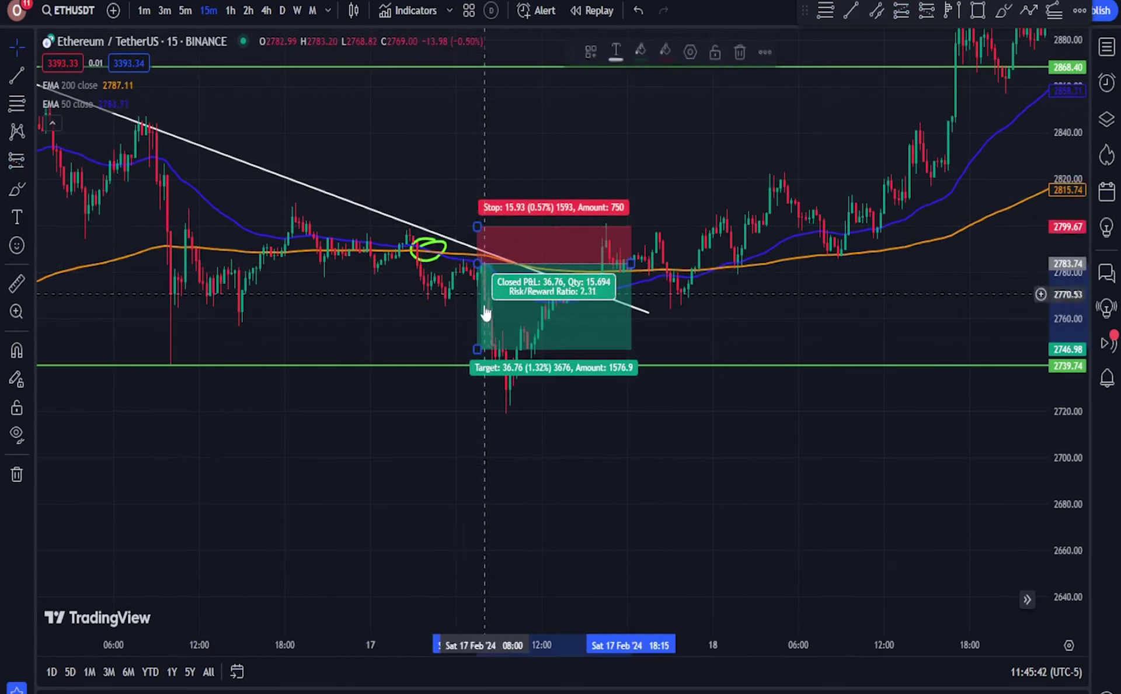
pyautogui.moveTo(476, 349); pyautogui.dragTo(438, 366)
# Circle the upward EMA crossover just before 18 February and trace the rise and pullback after it with a freehand arc
pyautogui.scroll(-3, 488, 371)
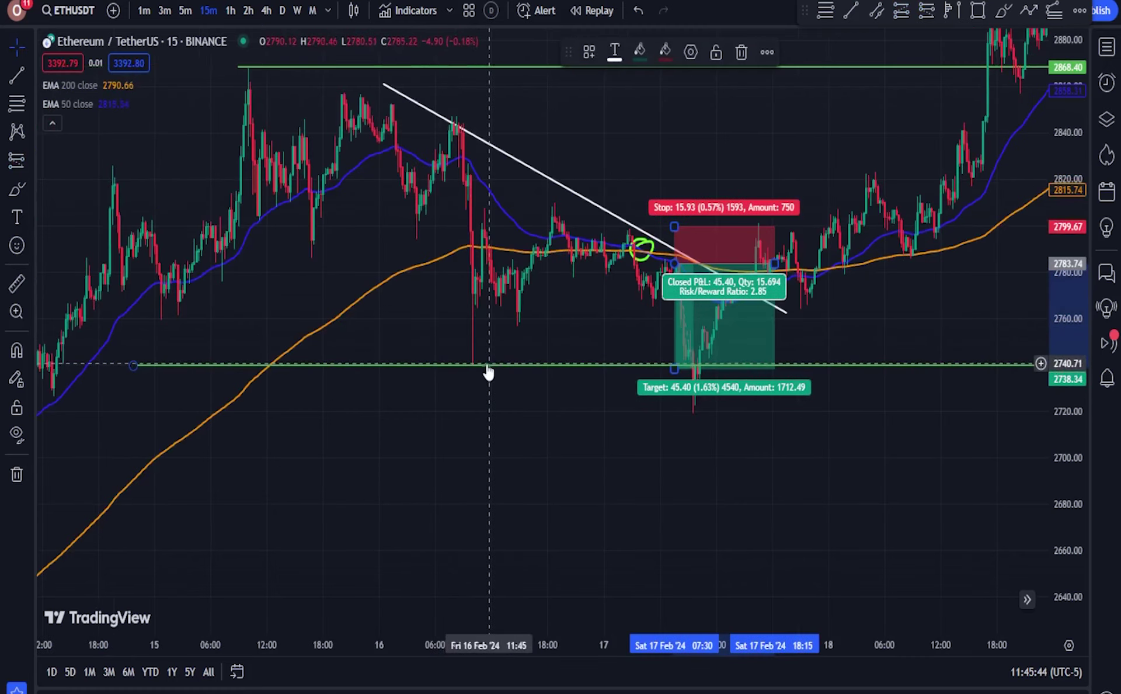
pyautogui.scroll(3, 625, 402)
pyautogui.moveTo(797, 327); pyautogui.dragTo(683, 345)
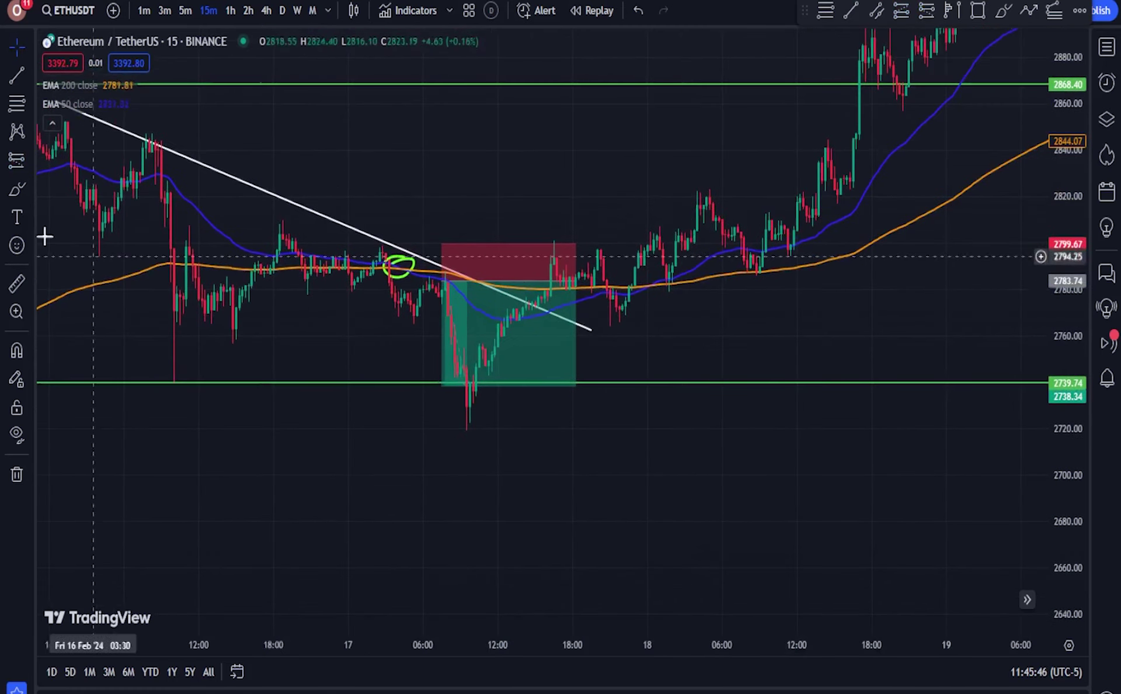
pyautogui.moveTo(646, 282)
pyautogui.mouseDown()
pyautogui.moveTo(616, 285)
pyautogui.moveTo(669, 285)
pyautogui.mouseUp()
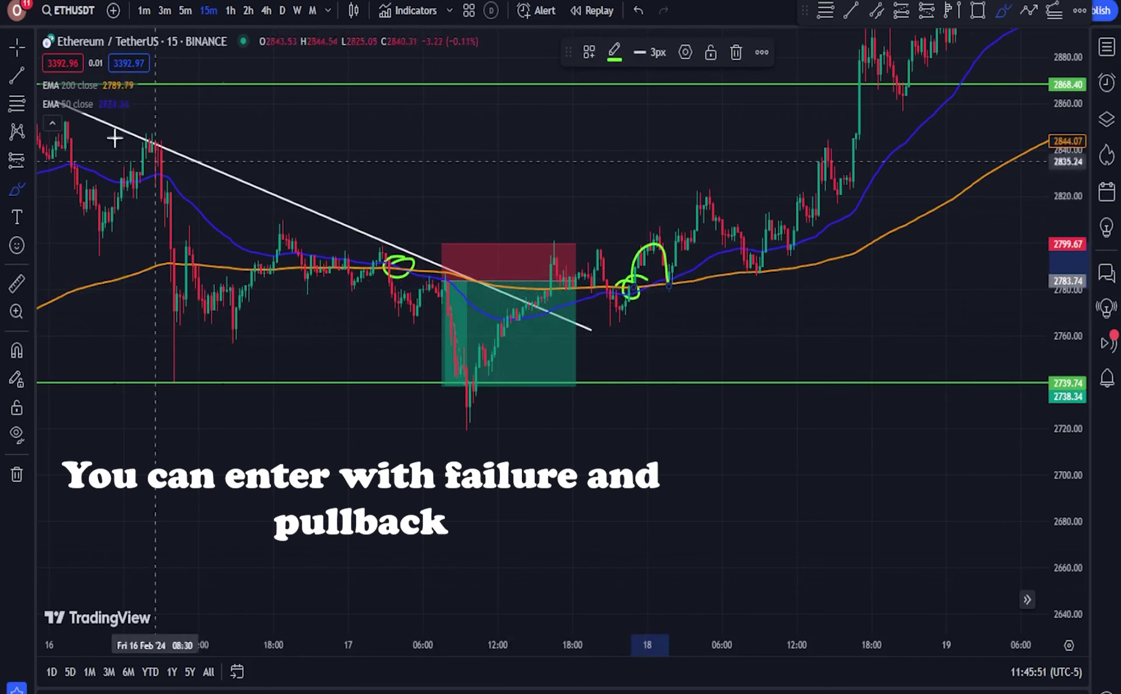
# Place a long position at 2785.44 on 18 February 01:45 with its target at 2827.84, and move its stop closer to the entry
pyautogui.click(30, 160)
pyautogui.click(93, 180)
pyautogui.click(669, 277)
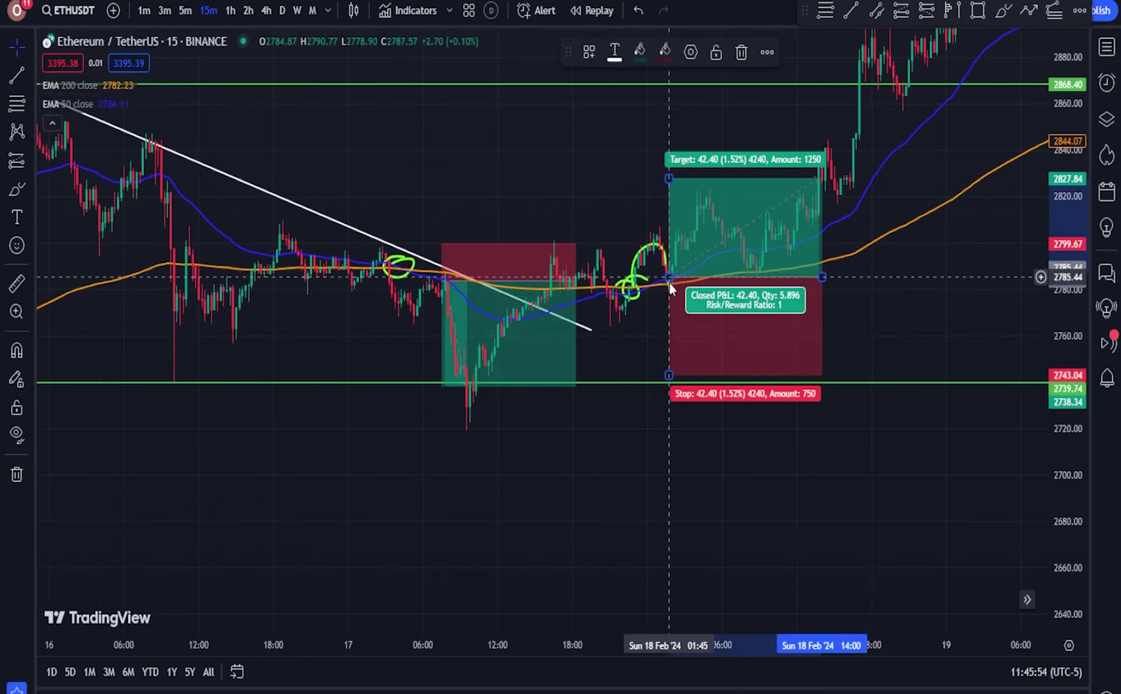
pyautogui.moveTo(668, 374); pyautogui.dragTo(669, 341)
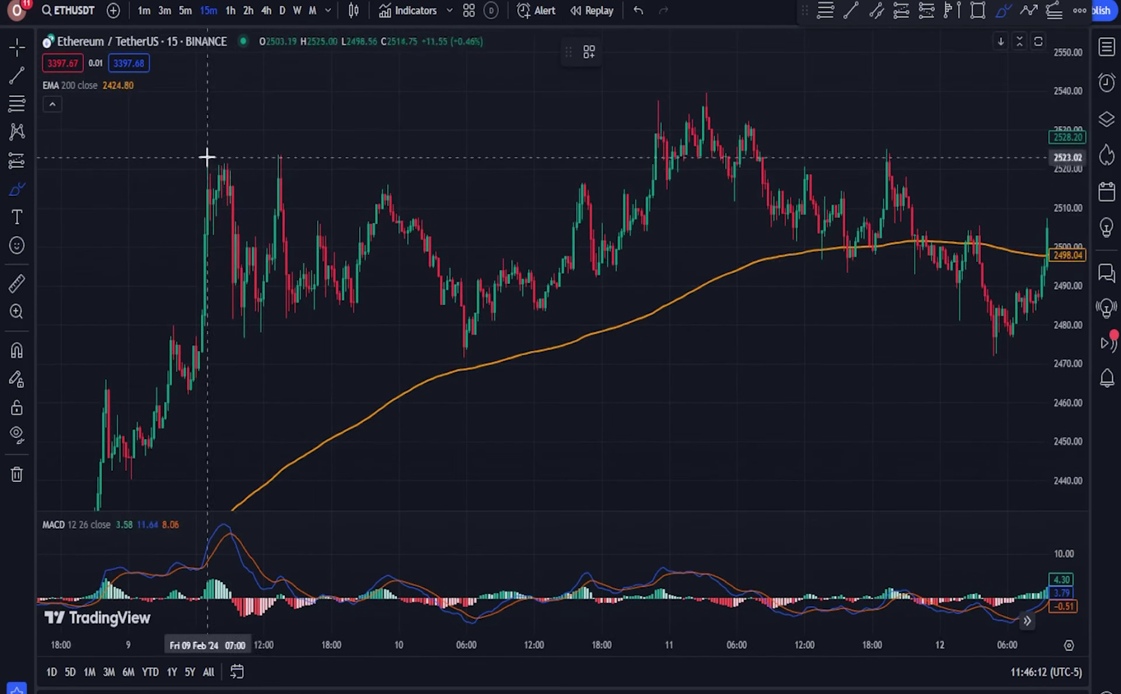
# Mark the highs of 9 and 10 February on the EMA 200 and MACD chart with three short horizontal freehand strokes
pyautogui.moveTo(320, 150); pyautogui.dragTo(191, 150)
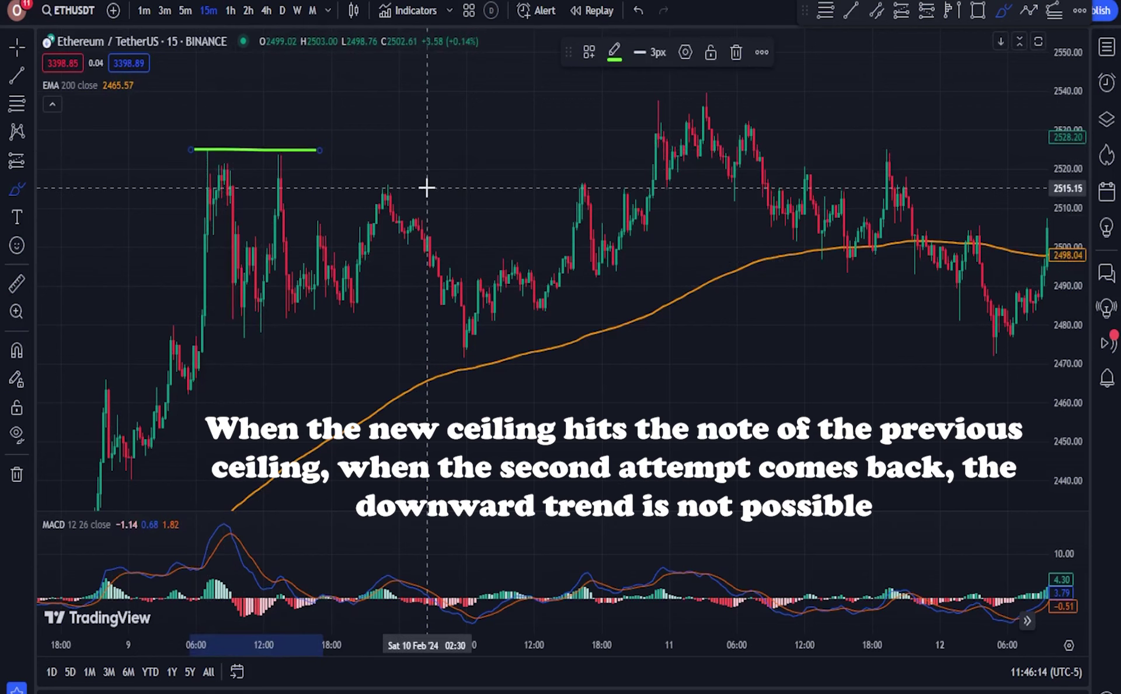
pyautogui.moveTo(423, 186); pyautogui.dragTo(358, 182)
pyautogui.moveTo(610, 184); pyautogui.dragTo(531, 188)
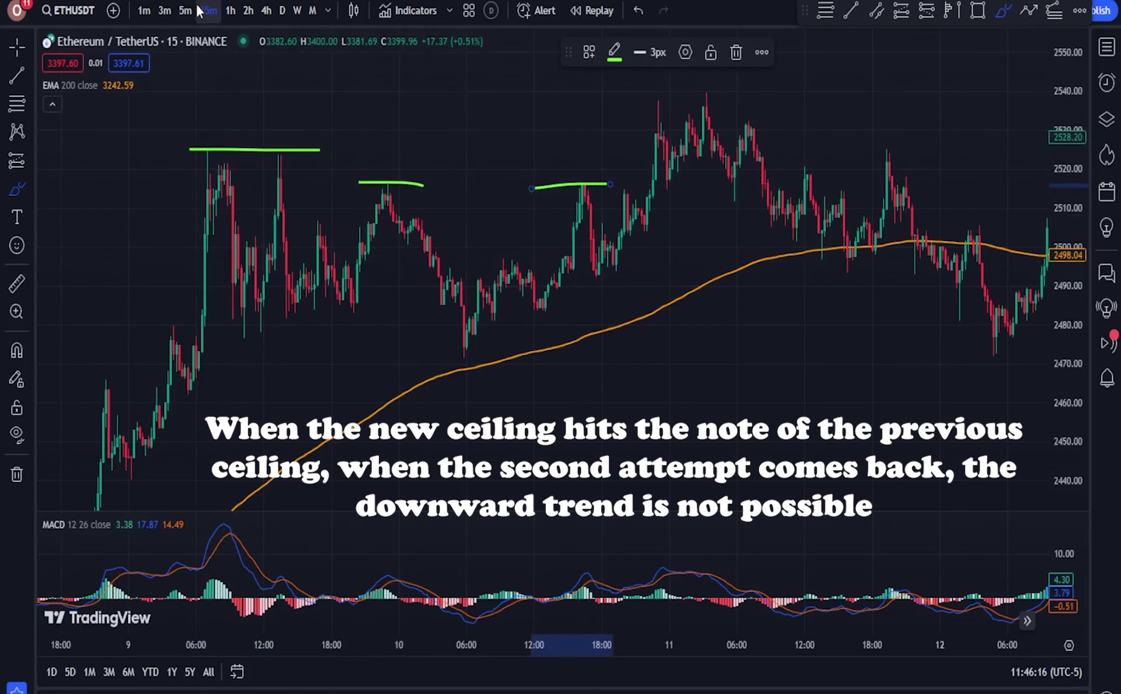
# Switch the chart to the 5-minute timeframe and reset the chart view
pyautogui.click(189, 10)
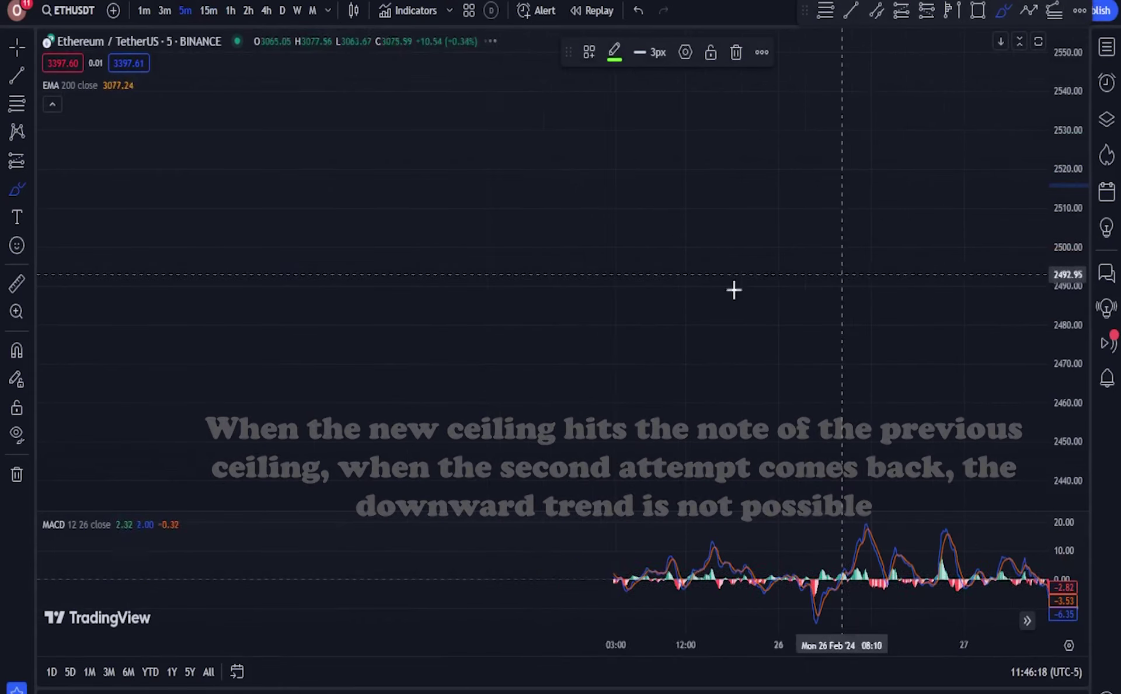
pyautogui.click(17, 50)
pyautogui.rightClick(272, 190)
pyautogui.click(329, 209)
pyautogui.scroll(-10, 632, 282)
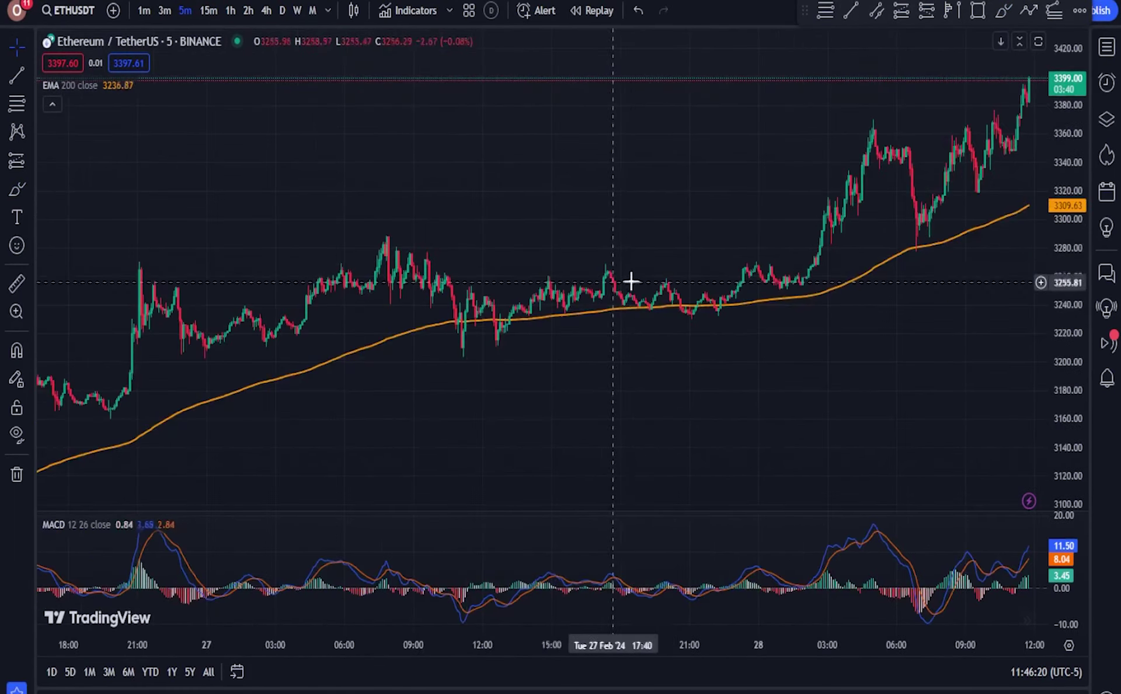
# Draw a falling trend line from the 22 February 15:30 high at 3038.62 to about 09:00 on 23 February
pyautogui.moveTo(413, 325); pyautogui.dragTo(811, 275)
pyautogui.scroll(-5, 811, 275)
pyautogui.moveTo(1056, 401); pyautogui.dragTo(1056, 262)
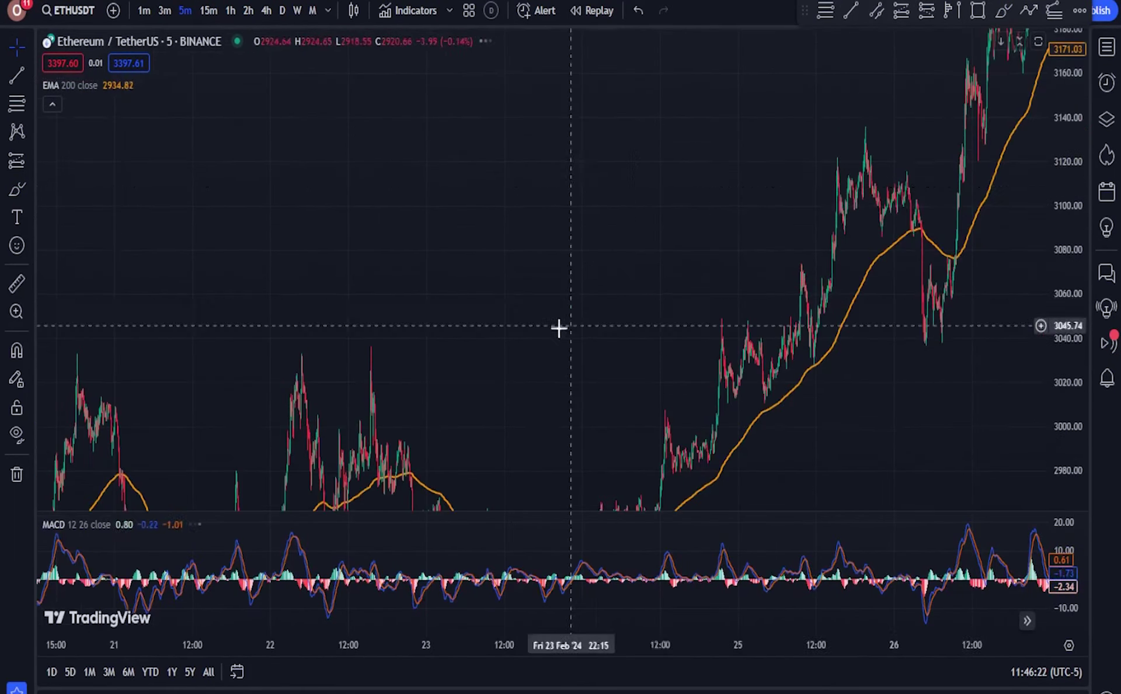
pyautogui.scroll(3, 800, 249)
pyautogui.moveTo(559, 328); pyautogui.dragTo(562, 236)
pyautogui.scroll(7, 562, 236)
pyautogui.moveTo(272, 253); pyautogui.dragTo(427, 289)
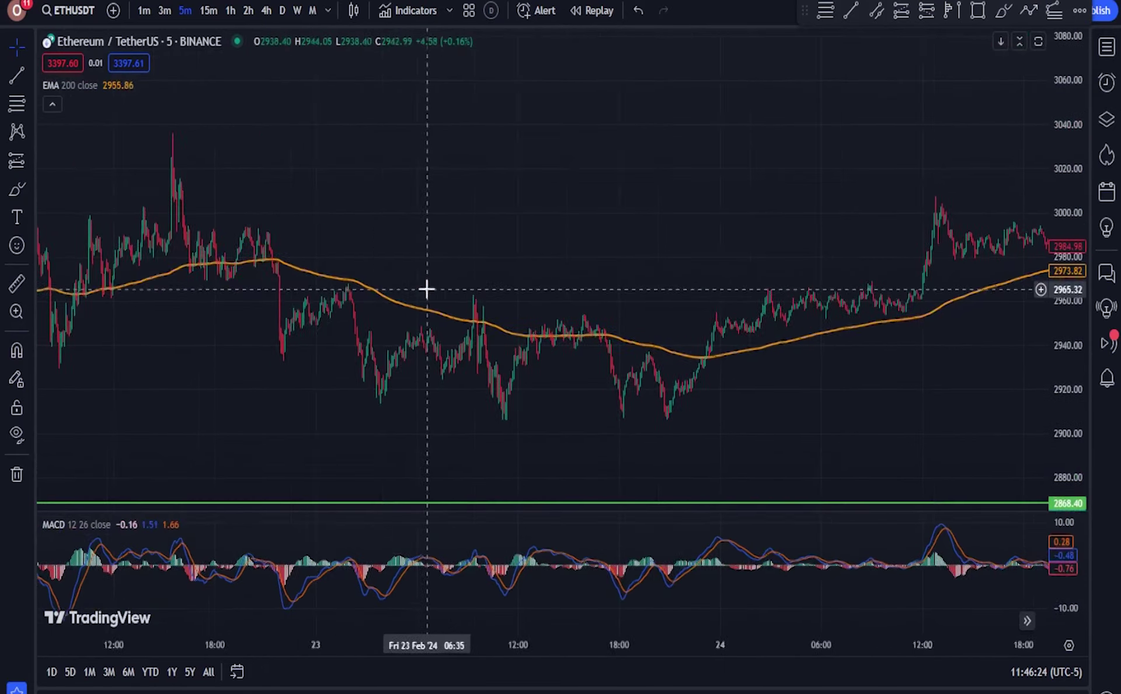
pyautogui.moveTo(317, 269); pyautogui.dragTo(357, 277)
pyautogui.click(215, 136)
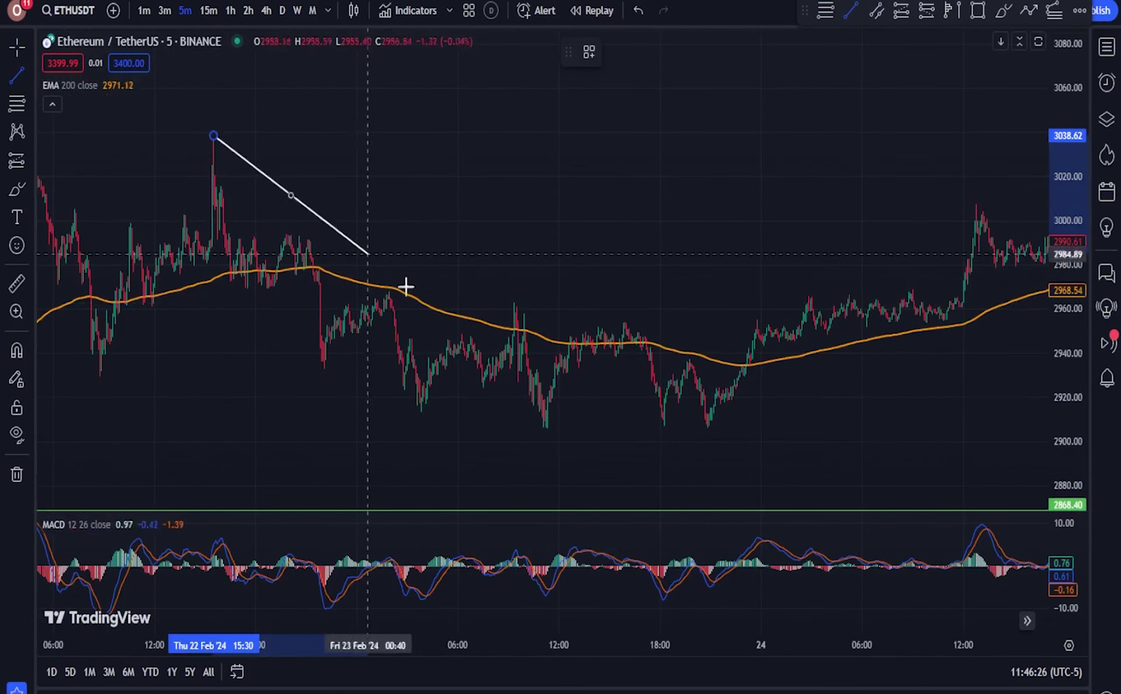
pyautogui.click(508, 388)
# Circle the break below the EMA 200 late on 22 February and the matching MACD crossover freehand
pyautogui.moveTo(489, 200); pyautogui.dragTo(611, 191)
pyautogui.scroll(2, 611, 191)
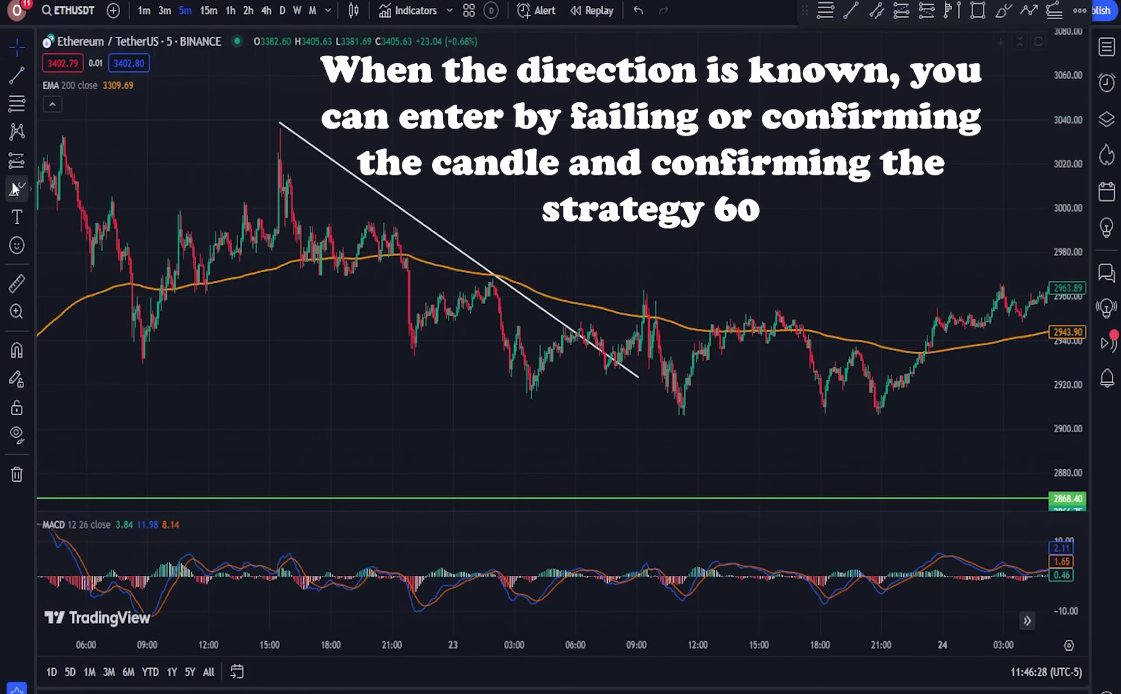
pyautogui.click(17, 190)
pyautogui.scroll(2, 164, 271)
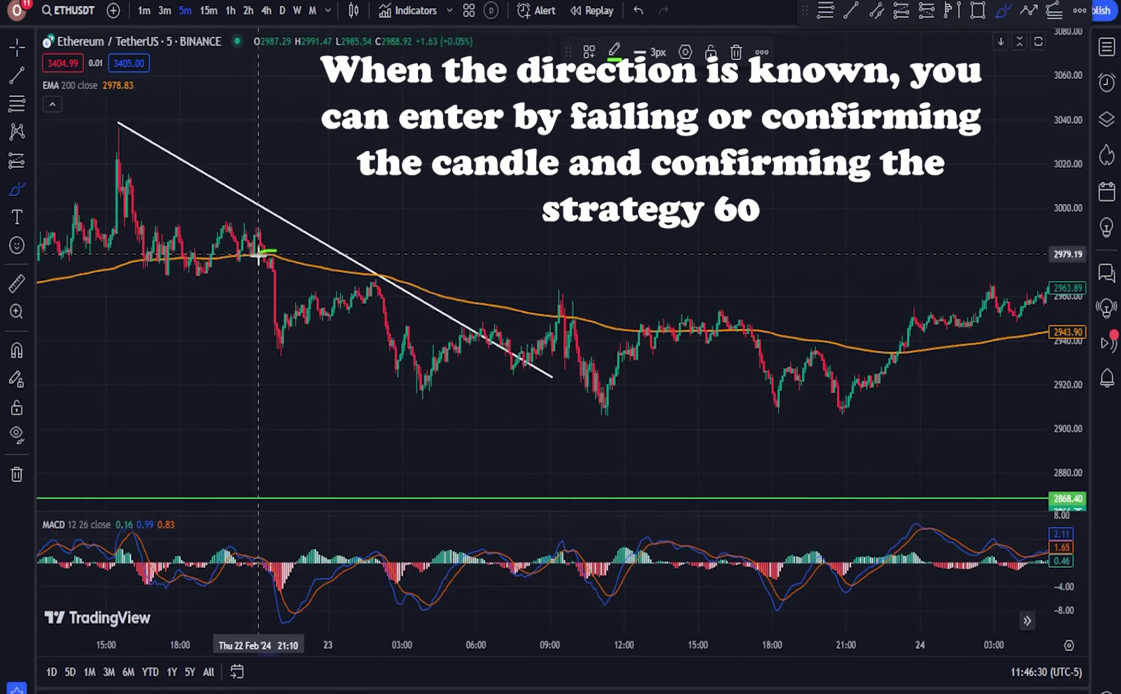
pyautogui.moveTo(258, 256)
pyautogui.mouseDown()
pyautogui.moveTo(270, 260)
pyautogui.moveTo(266, 252)
pyautogui.mouseUp()
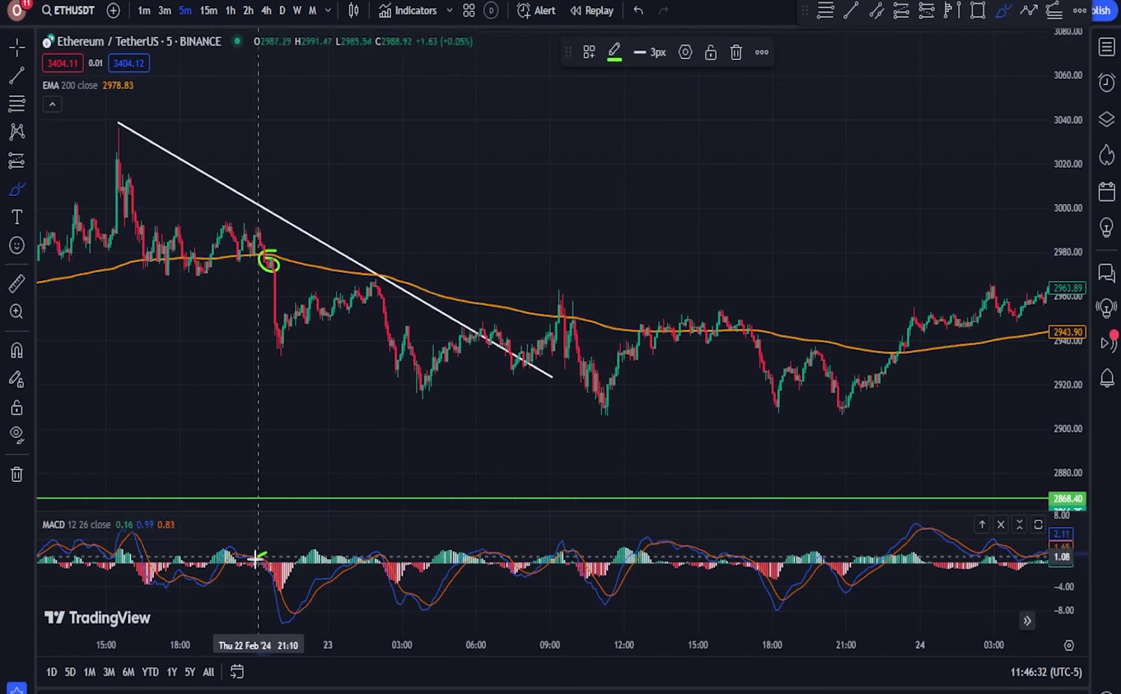
pyautogui.click(16, 47)
# Place a short position at 2974.92 on 22 February 21:35 with its stop at 2997.34 and its target at 2931.86
pyautogui.moveTo(217, 262); pyautogui.dragTo(377, 270)
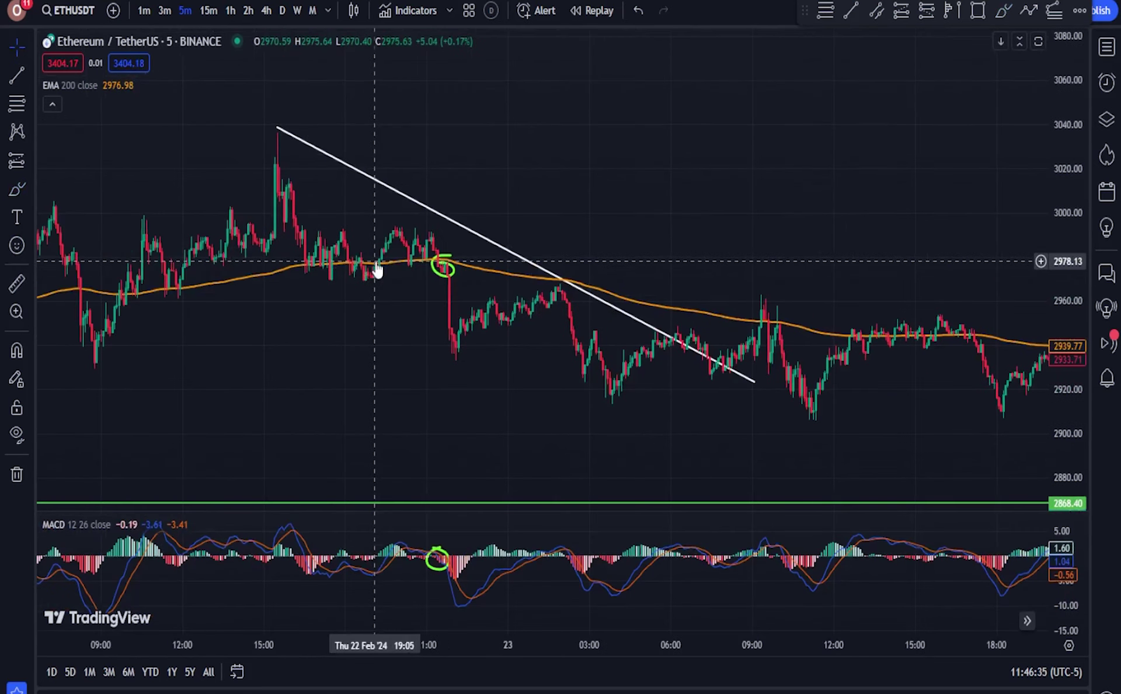
pyautogui.click(34, 155)
pyautogui.click(62, 181)
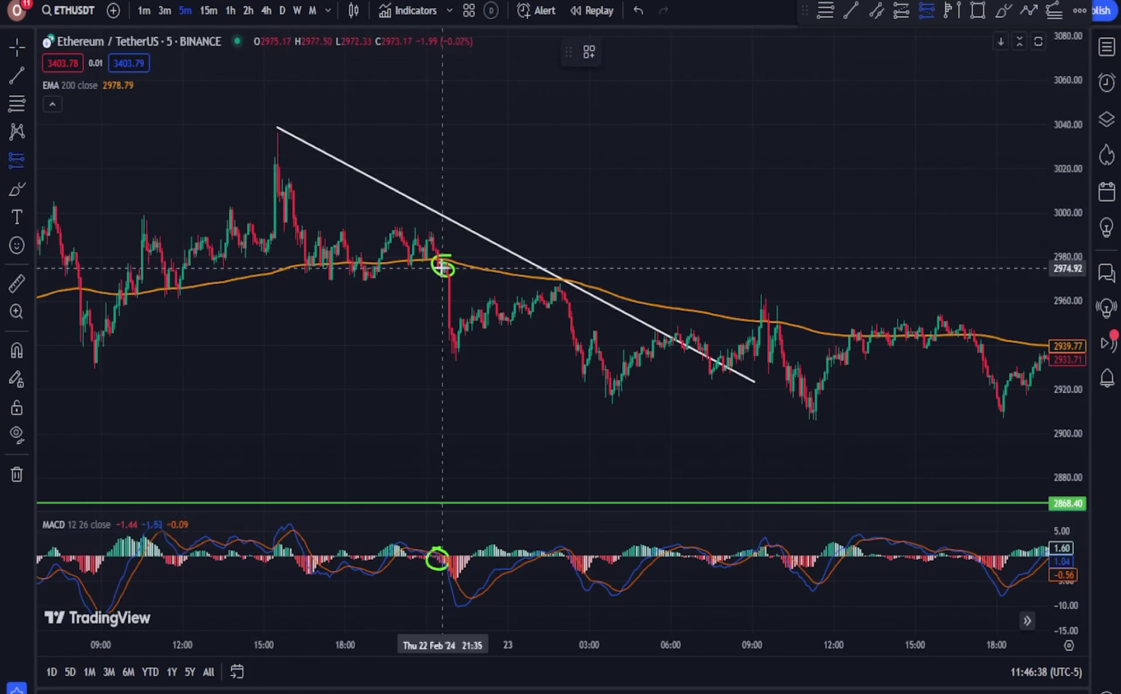
pyautogui.click(443, 267)
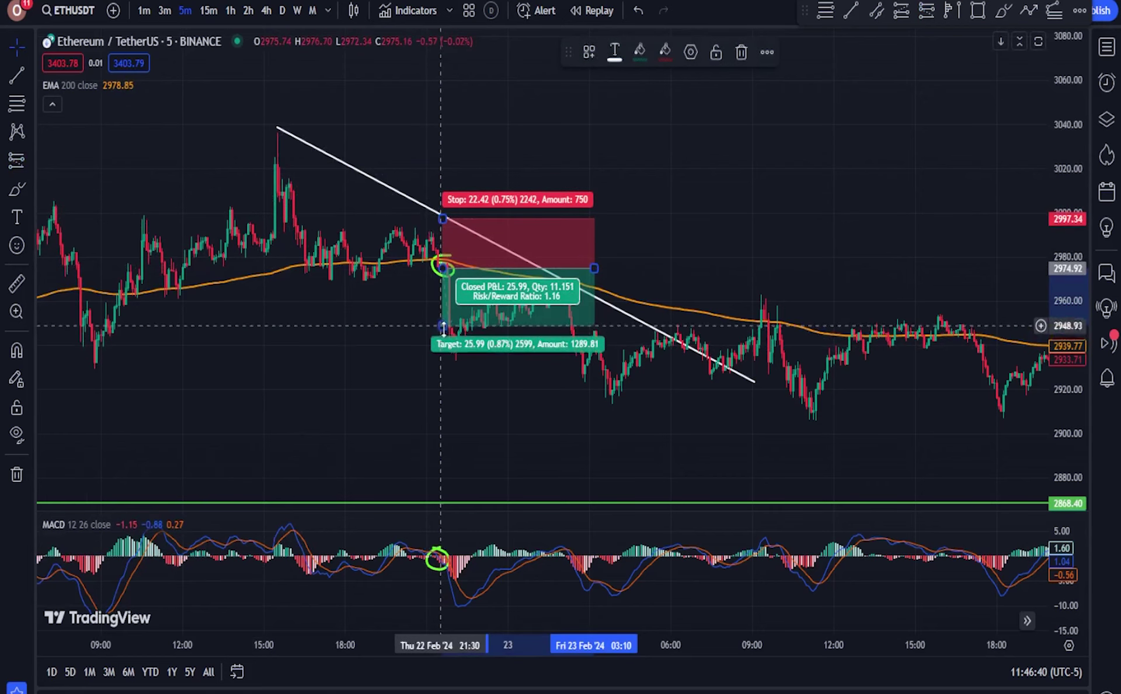
pyautogui.moveTo(443, 327); pyautogui.dragTo(443, 362)
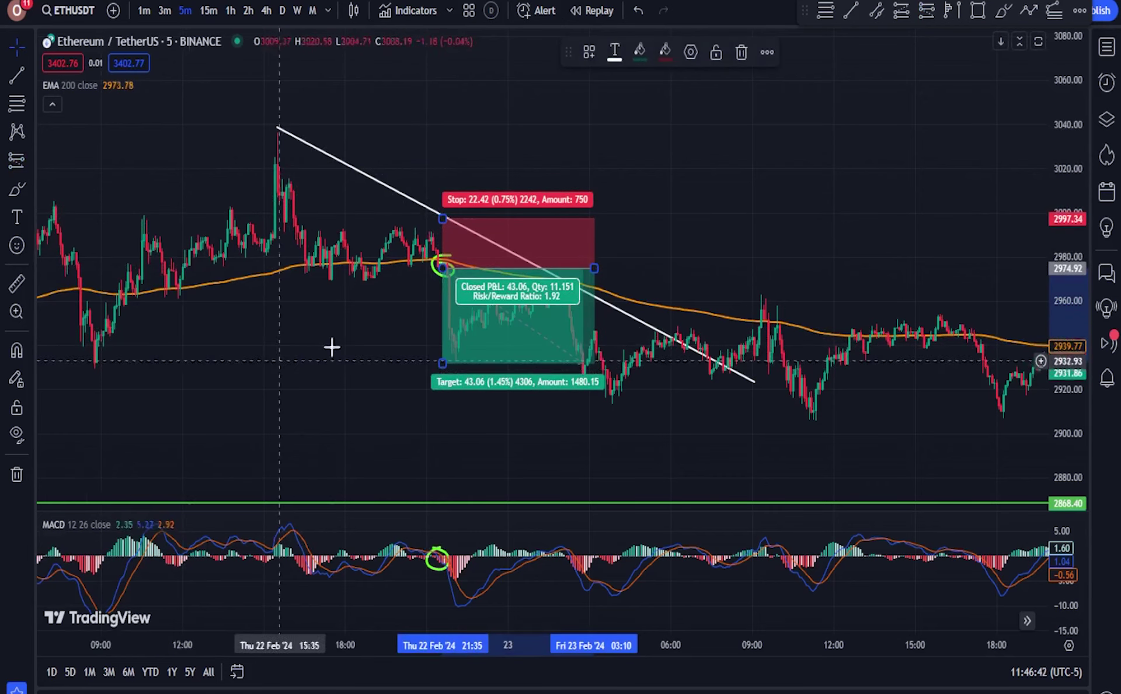
# Circle the rejection at the EMA 200 on the morning of 23 February and the matching MACD point freehand
pyautogui.moveTo(897, 258); pyautogui.dragTo(758, 236)
pyautogui.moveTo(664, 210)
pyautogui.mouseDown()
pyautogui.moveTo(640, 196)
pyautogui.moveTo(535, 211)
pyautogui.mouseUp()
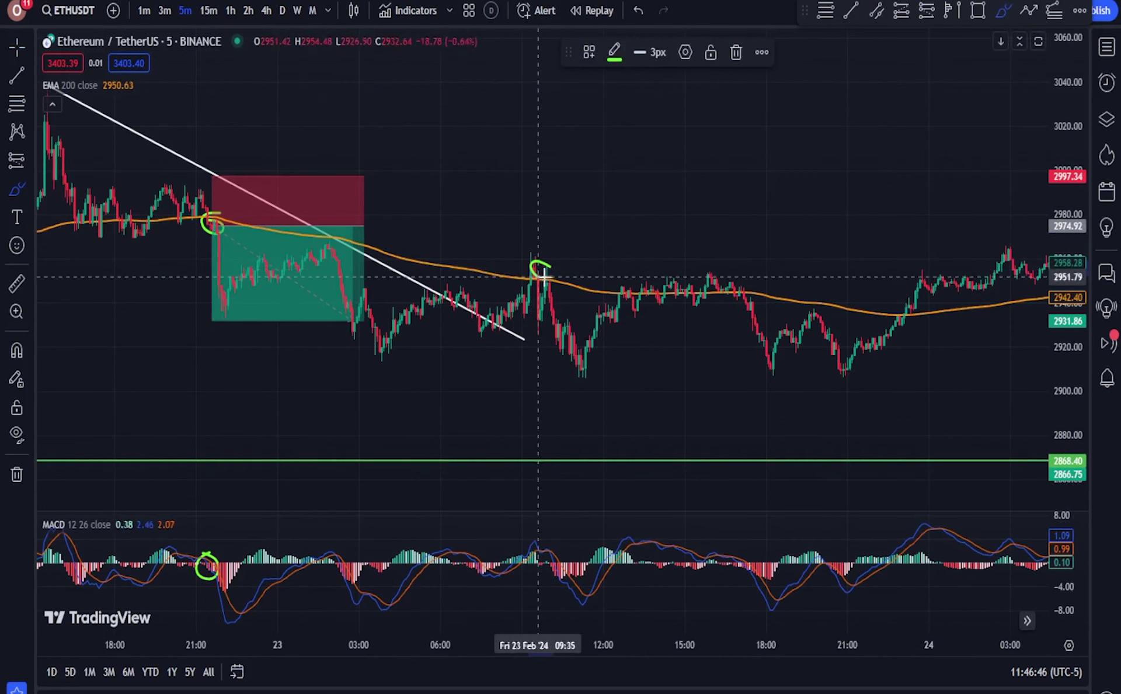
pyautogui.moveTo(544, 275); pyautogui.dragTo(552, 270)
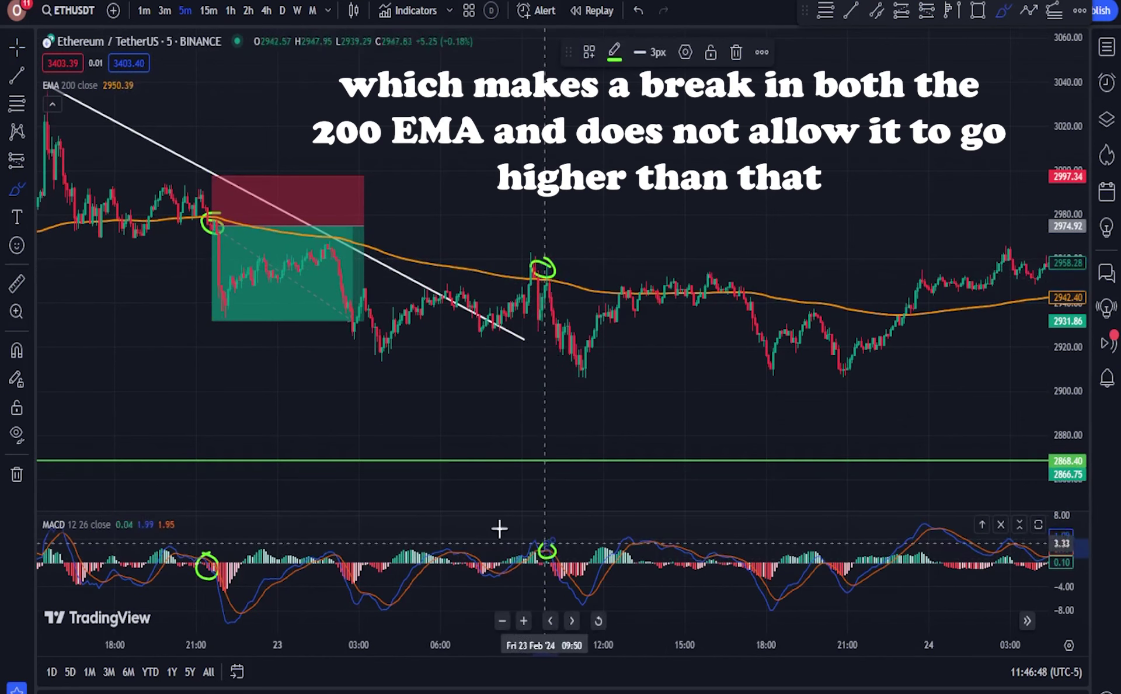
# Place a short position at 2950.01 on 23 February 10:00 with its stop at 2976.00 and target at 2924.02
pyautogui.click(20, 160)
pyautogui.click(549, 281)
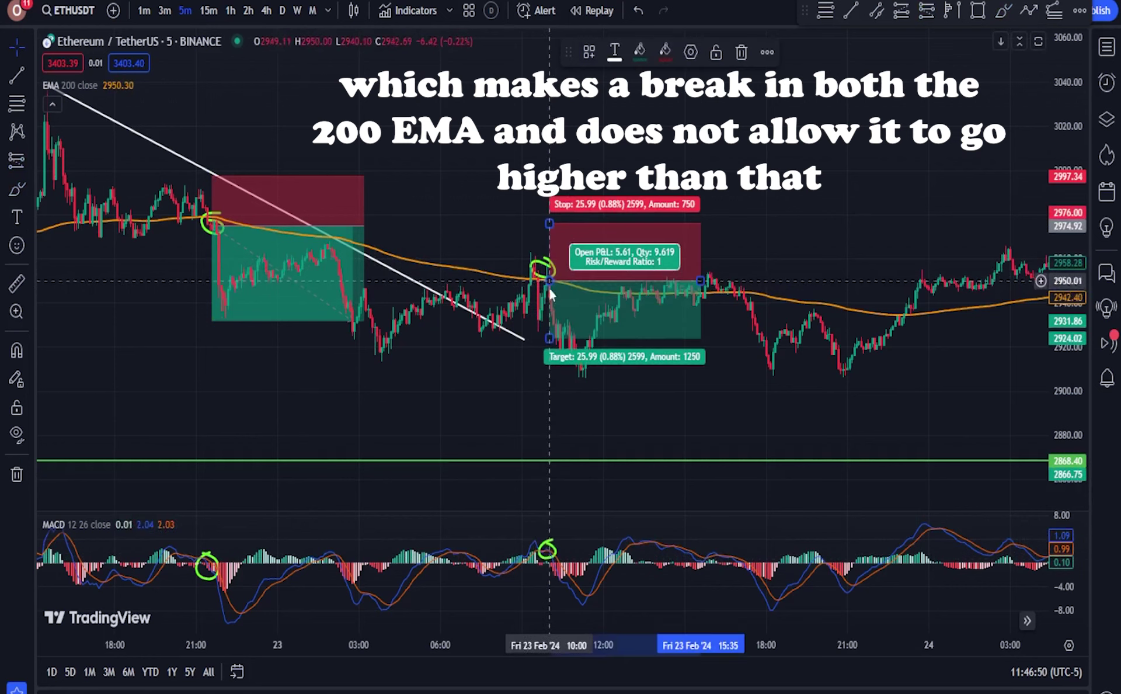
# Set the 23 February short position's target to 2911.94 and stop to 2964.25, and shorten it to end around 11:30
pyautogui.moveTo(551, 337); pyautogui.dragTo(560, 365)
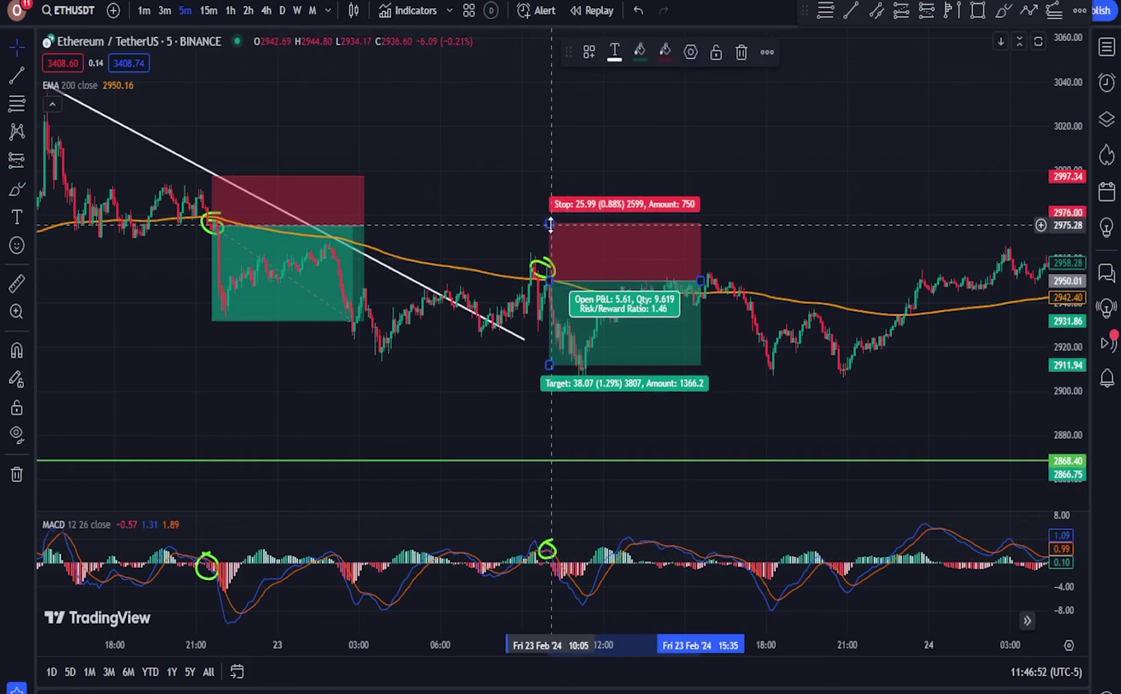
pyautogui.moveTo(550, 223); pyautogui.dragTo(549, 255)
pyautogui.click(653, 202)
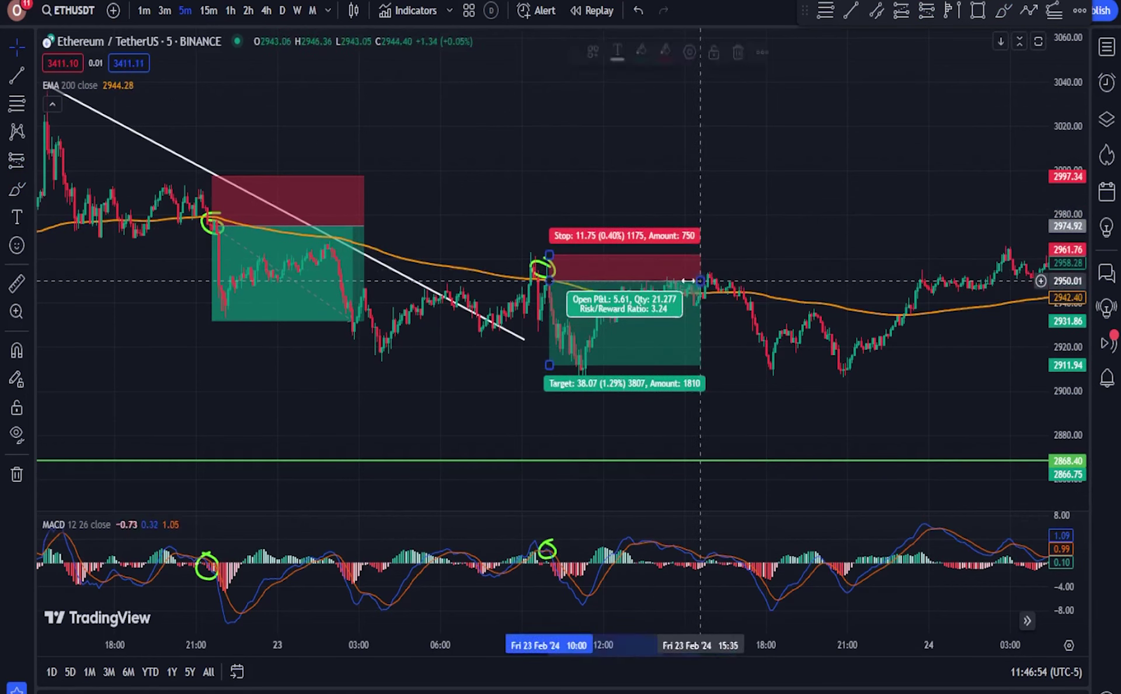
pyautogui.moveTo(689, 281); pyautogui.dragTo(589, 282)
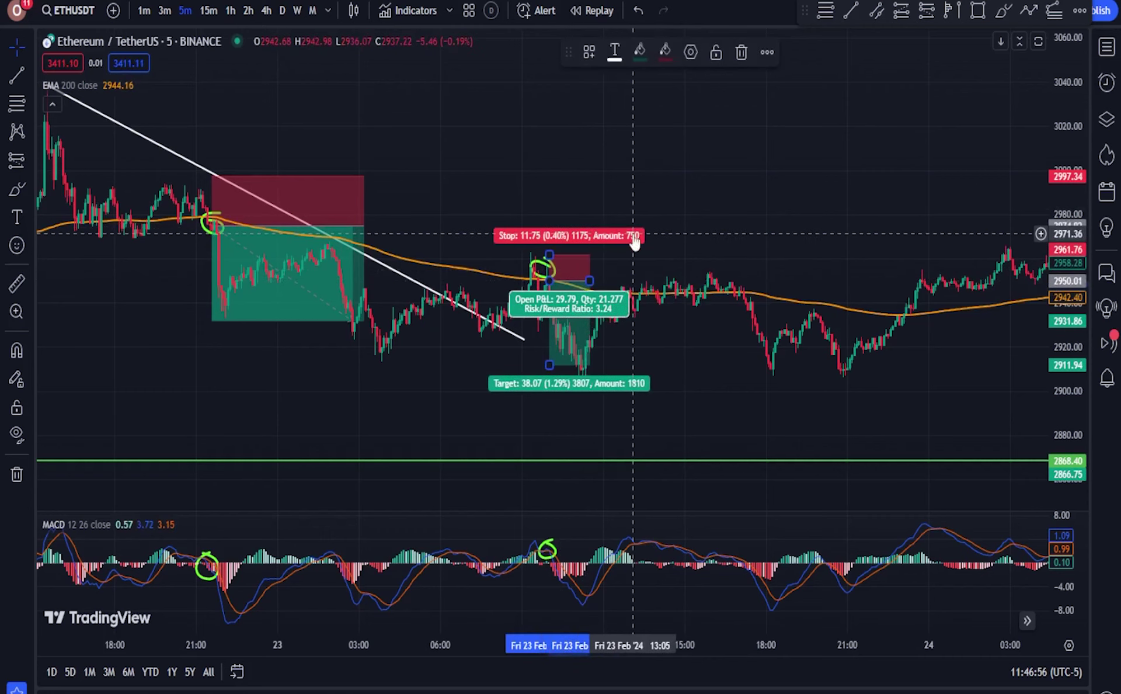
pyautogui.click(706, 218)
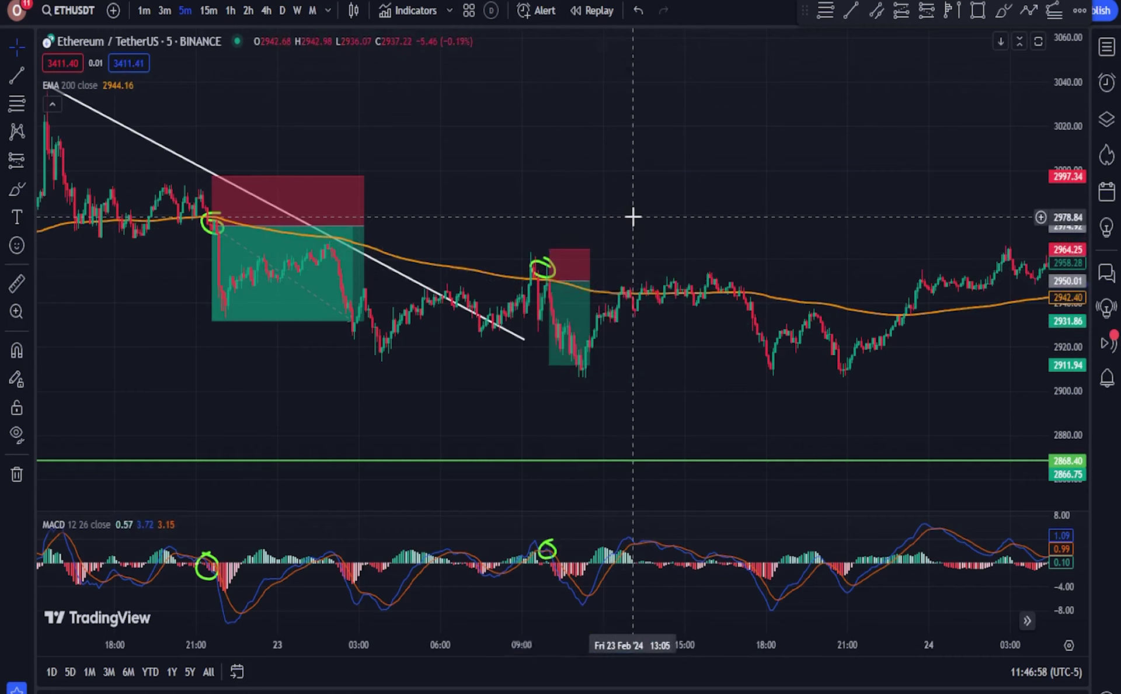
# Circle freehand the EMA 200 breaks on the afternoon and late evening of 23 February, plus the late-evening MACD crossover
pyautogui.moveTo(706, 217); pyautogui.dragTo(519, 222)
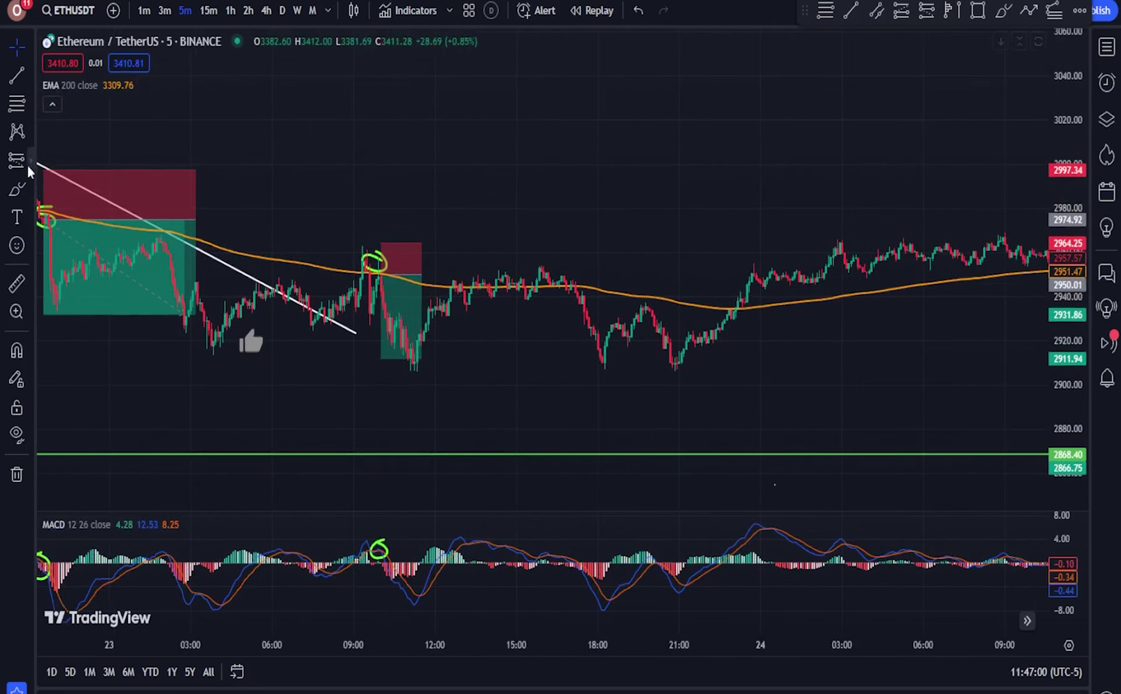
pyautogui.click(20, 188)
pyautogui.moveTo(554, 267); pyautogui.dragTo(586, 276)
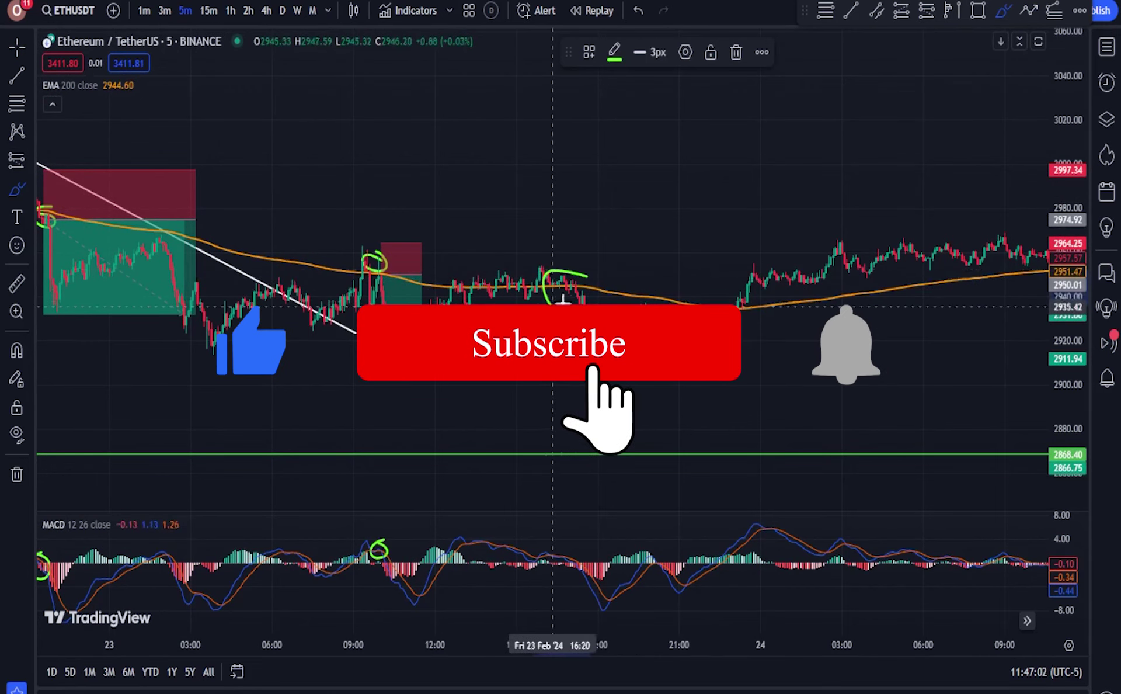
pyautogui.scroll(-2, 768, 330)
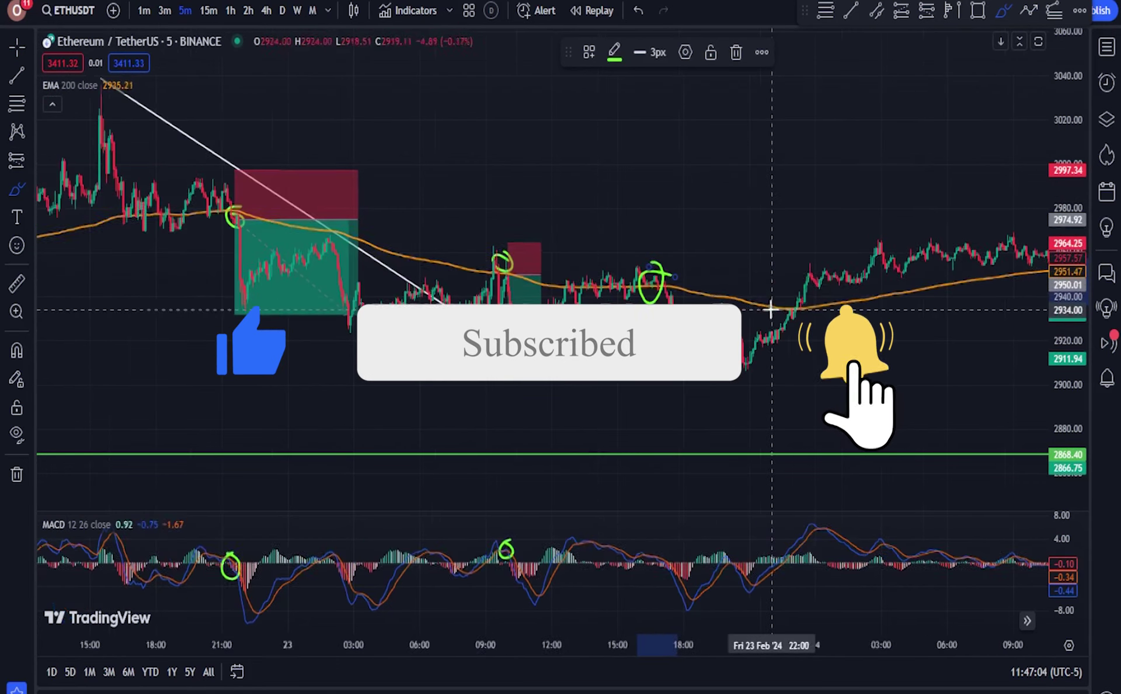
pyautogui.moveTo(811, 304); pyautogui.dragTo(808, 312)
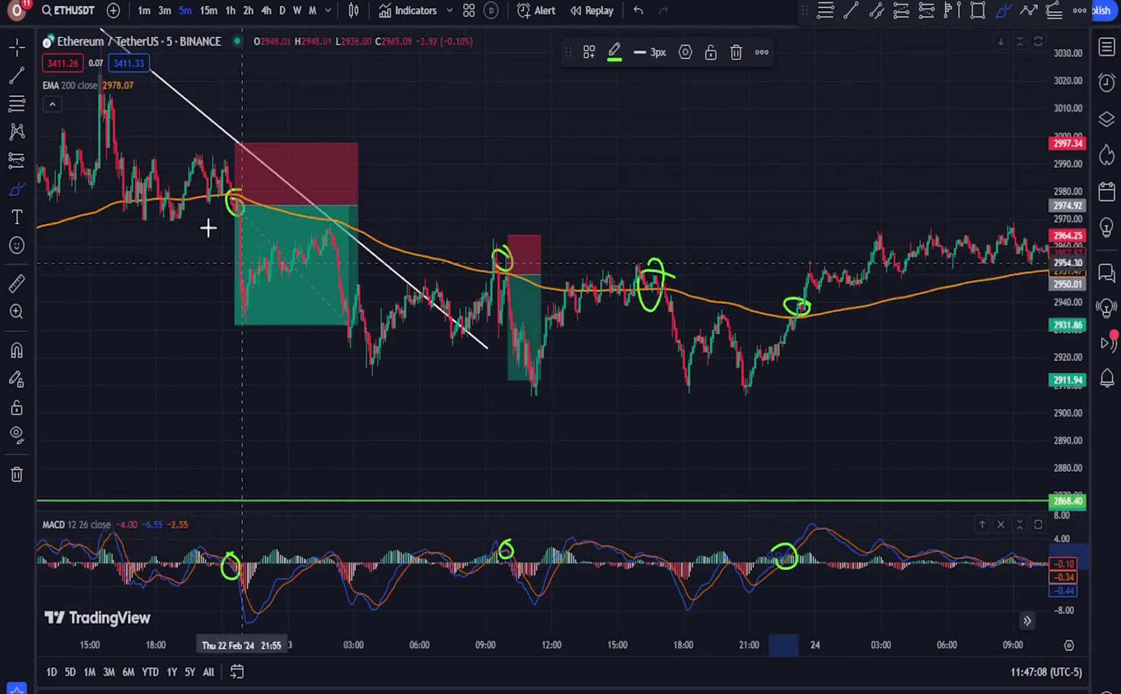
# Sketch a rising line with a price zigzag and an upward curve freehand in the empty area above the 23 February afternoon candles
pyautogui.moveTo(613, 178); pyautogui.dragTo(698, 141)
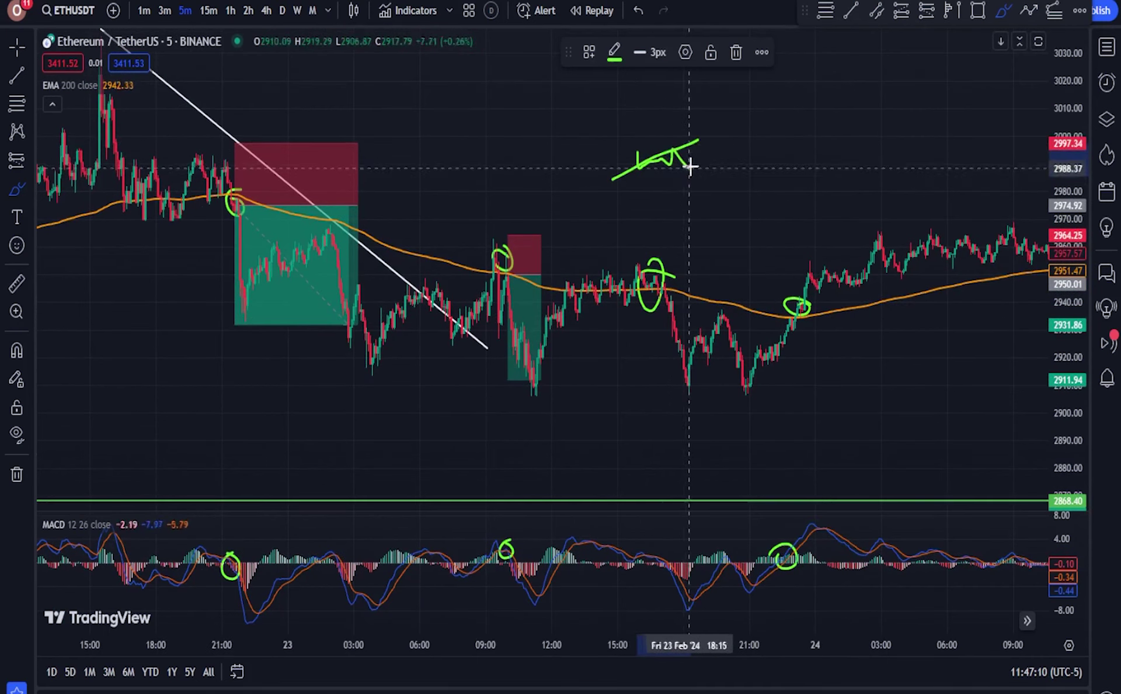
pyautogui.moveTo(638, 176); pyautogui.dragTo(700, 115)
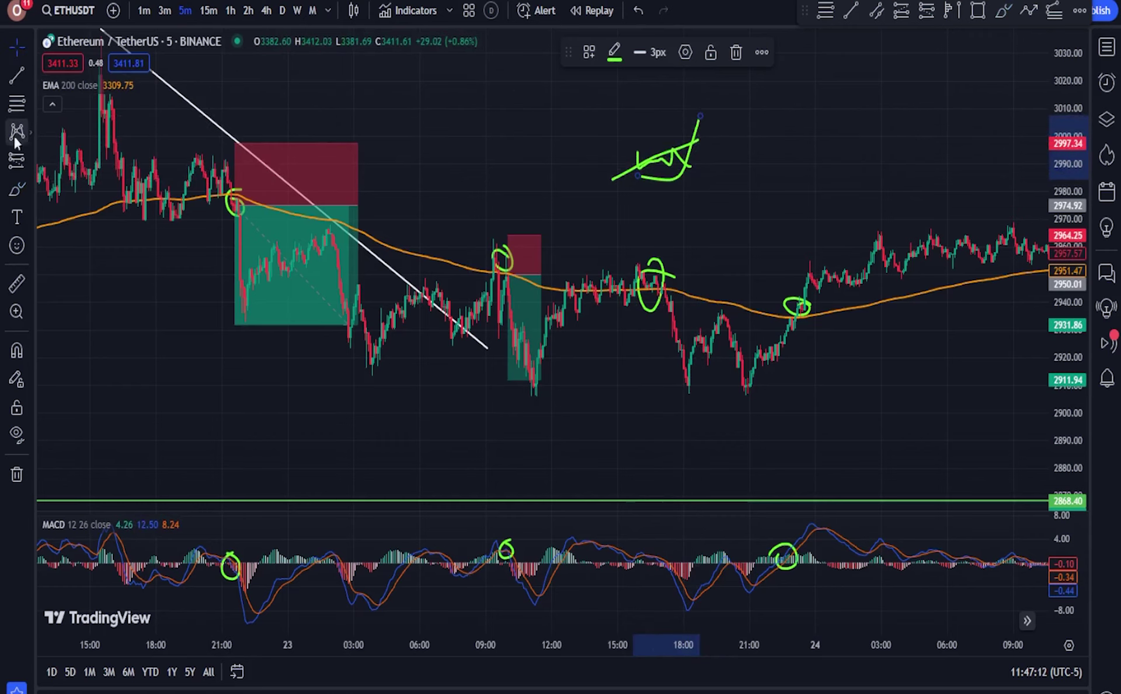